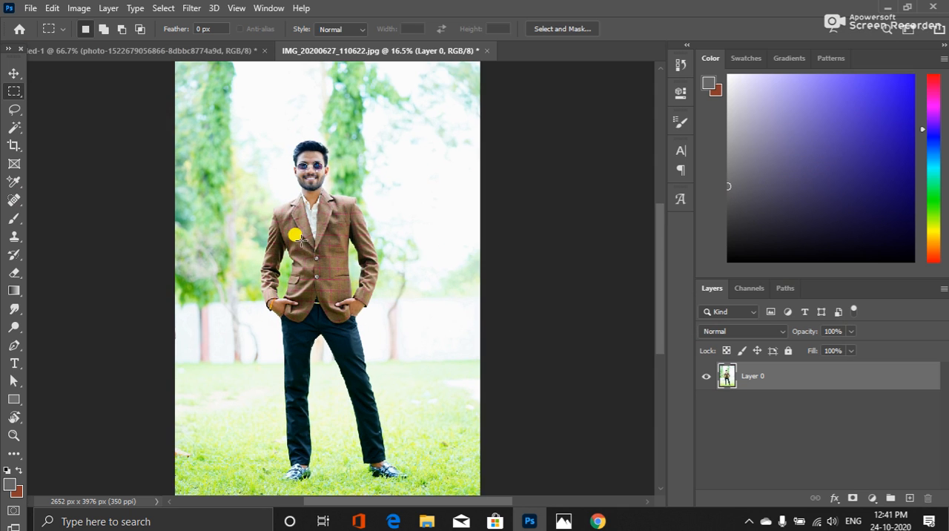
Duplicate Layer 0 and hide the original layer beneath the copy
key(Home)
key(ctrl+0)
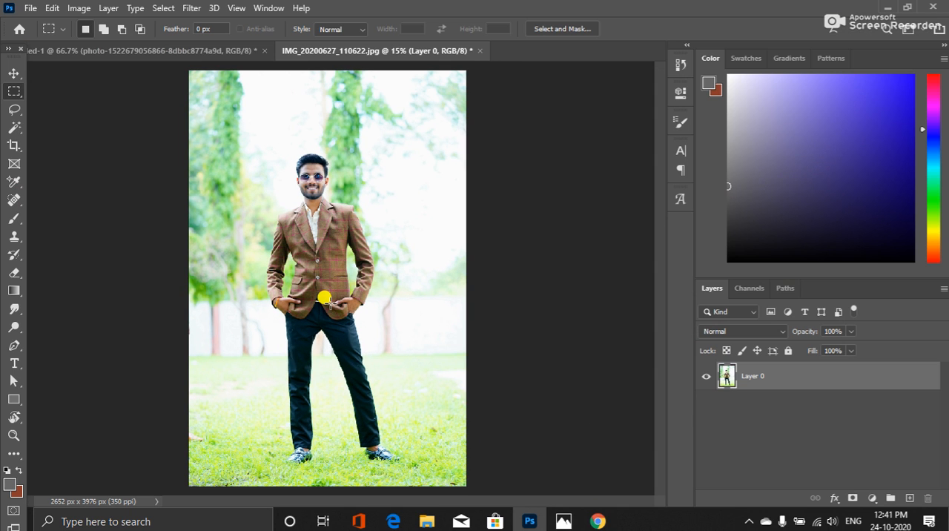
key(ctrl+j)
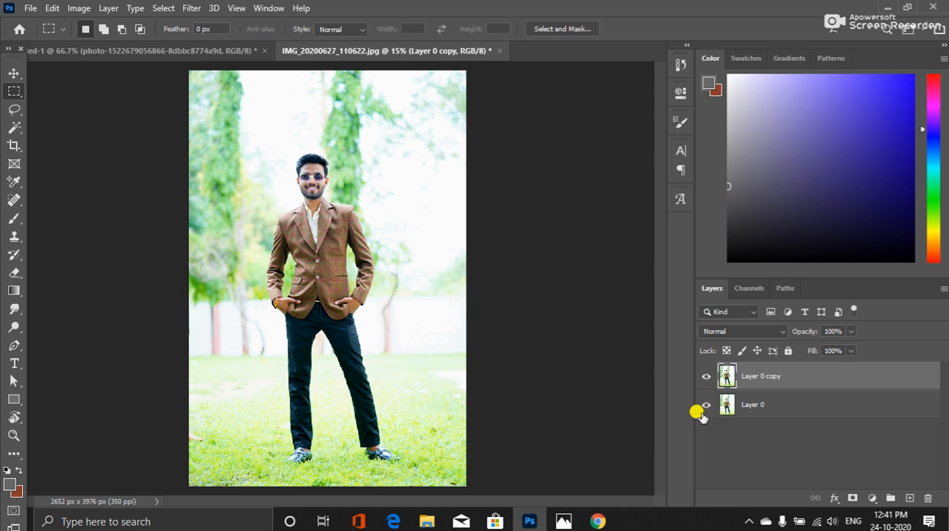
click(707, 404)
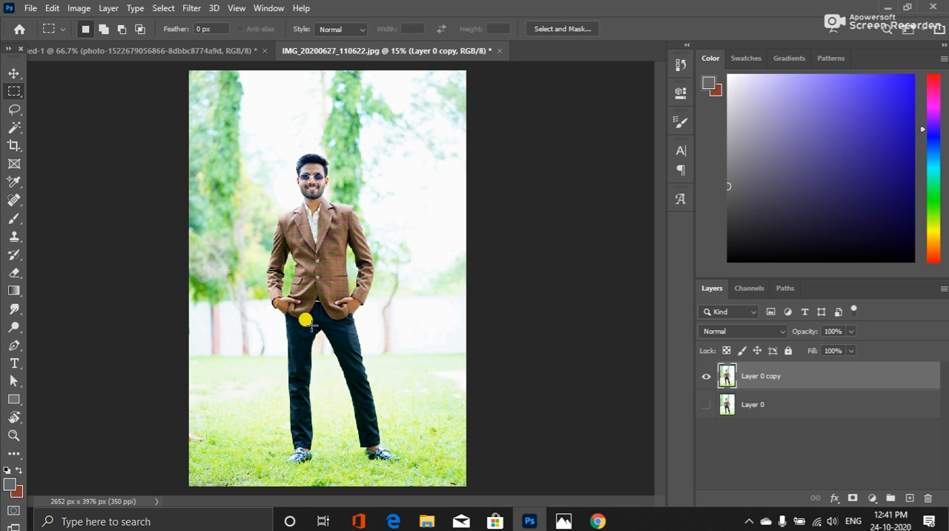
click(12, 126)
click(260, 413)
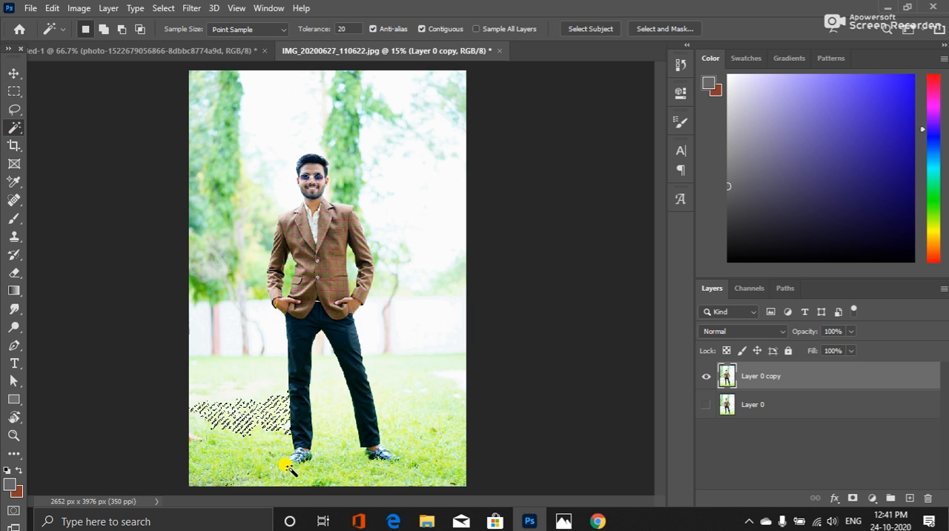
shift+click(247, 374)
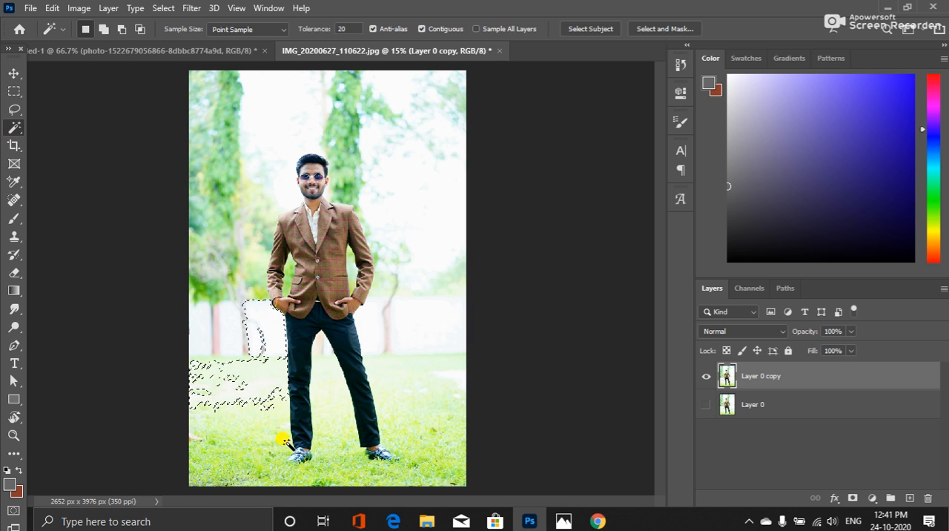
right_click(15, 129)
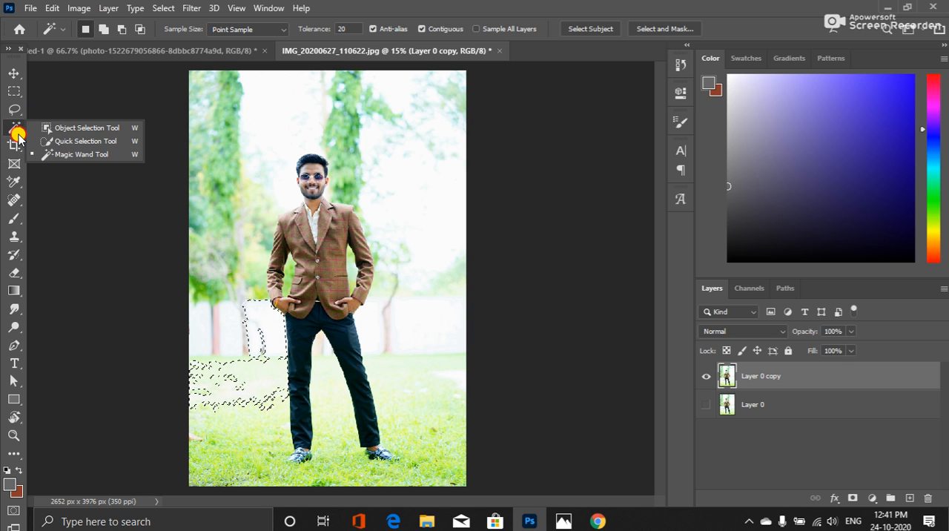
click(99, 141)
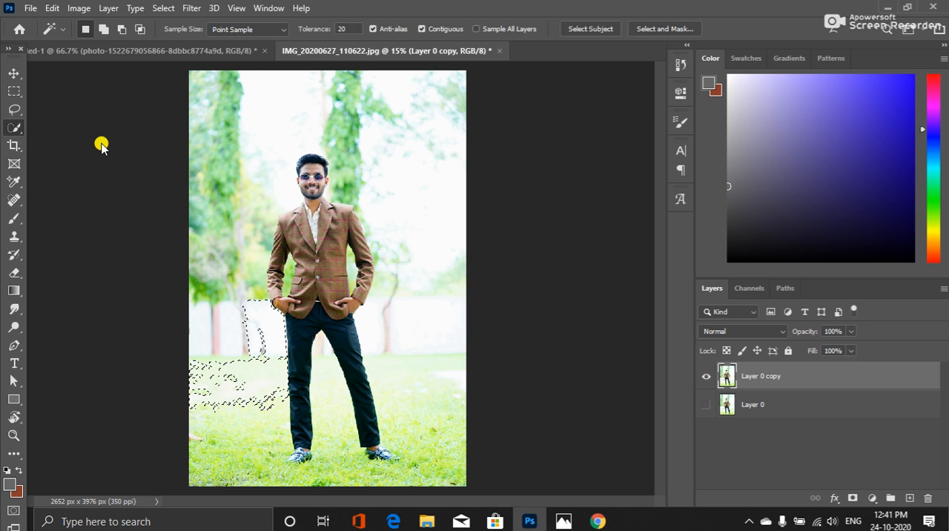
mouse_move(264, 439)
mouse_down()
mouse_move(282, 438)
mouse_move(287, 424)
mouse_move(283, 381)
mouse_up()
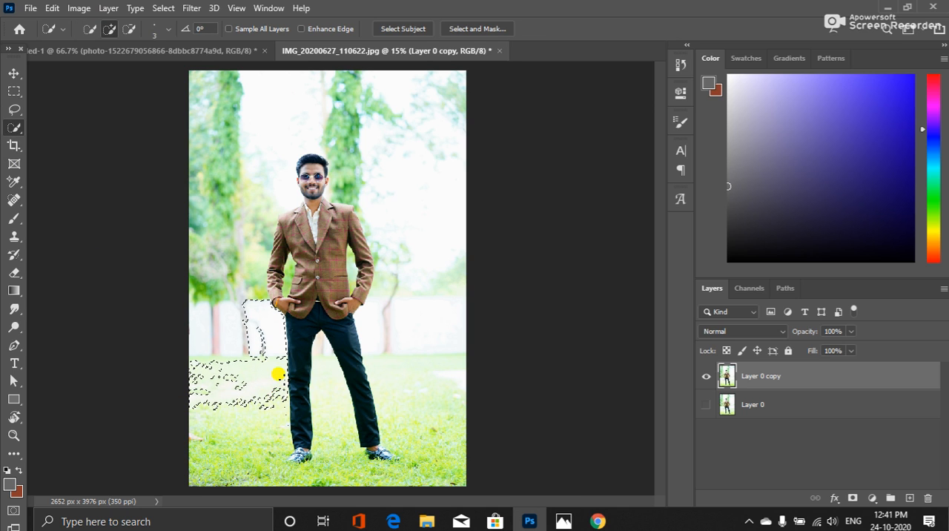
drag(282, 429, 301, 350)
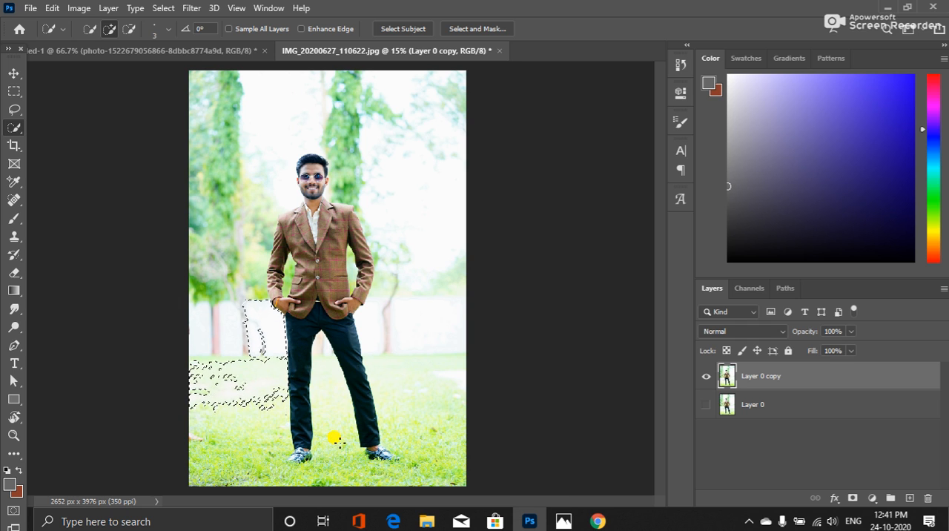
key(ctrl+d)
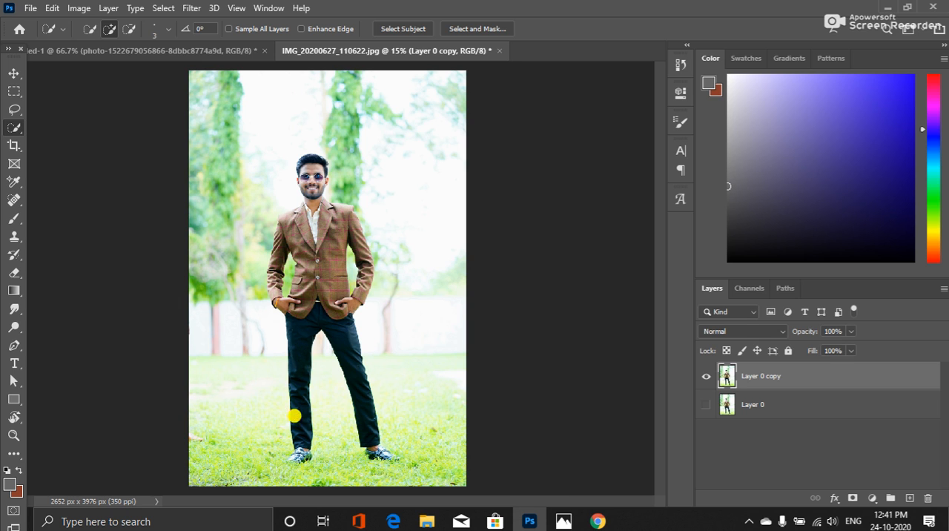
Select the whole background around the man, including the grass between his legs, using the Quick Selection tool with a brush size of 90
right_click(14, 126)
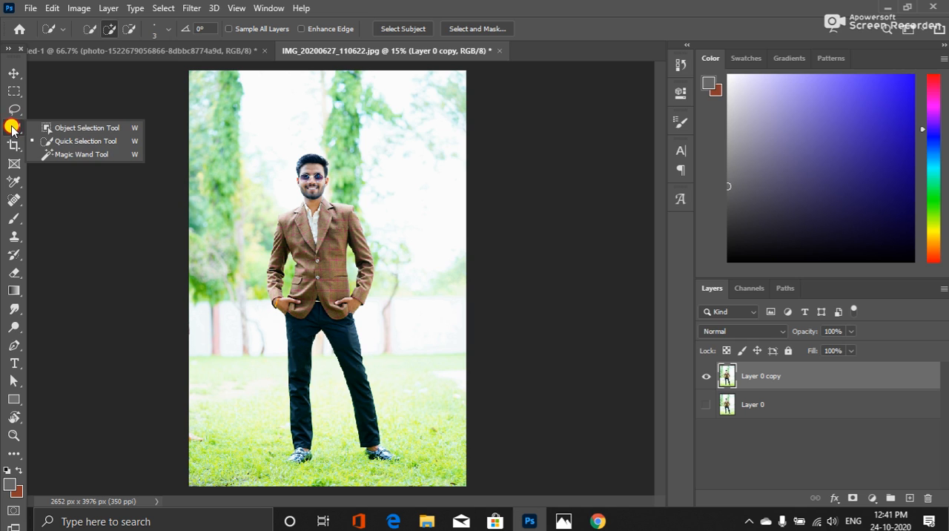
click(76, 141)
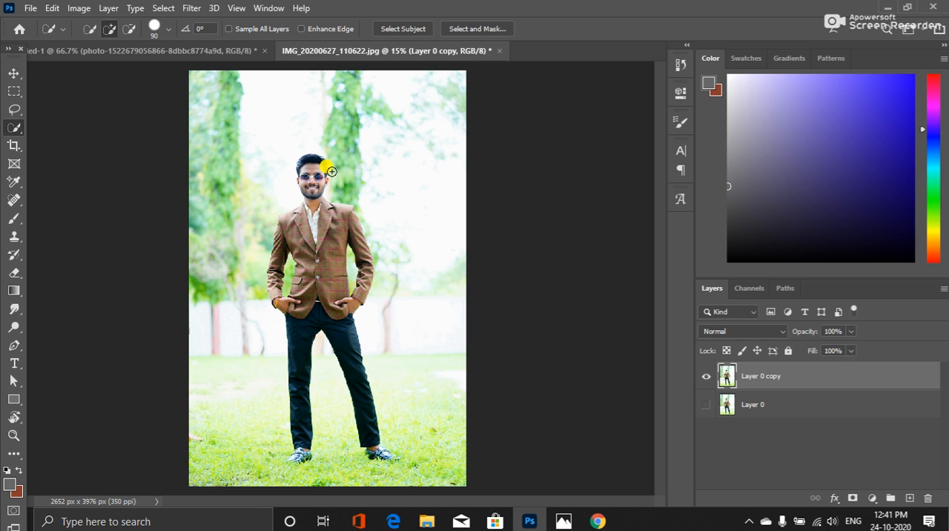
mouse_move(331, 167)
mouse_down()
mouse_move(364, 212)
mouse_move(382, 285)
mouse_move(364, 323)
mouse_move(430, 455)
mouse_move(411, 480)
mouse_move(402, 466)
mouse_move(331, 446)
mouse_move(315, 466)
mouse_move(261, 478)
mouse_move(281, 435)
mouse_move(285, 386)
mouse_move(239, 269)
mouse_move(267, 113)
mouse_move(324, 112)
mouse_up()
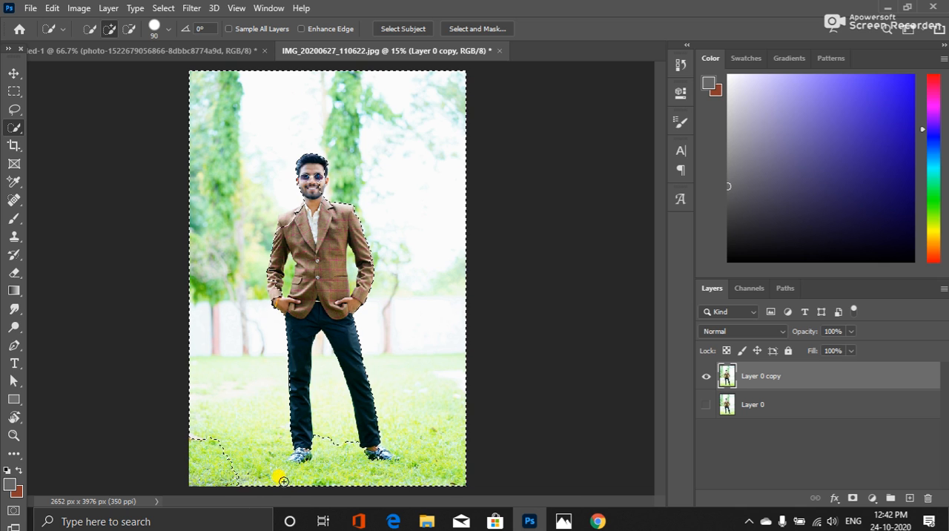
mouse_move(283, 481)
mouse_down()
mouse_move(229, 485)
mouse_move(197, 468)
mouse_move(243, 460)
mouse_move(272, 491)
mouse_move(332, 466)
mouse_move(340, 444)
mouse_move(333, 415)
mouse_up()
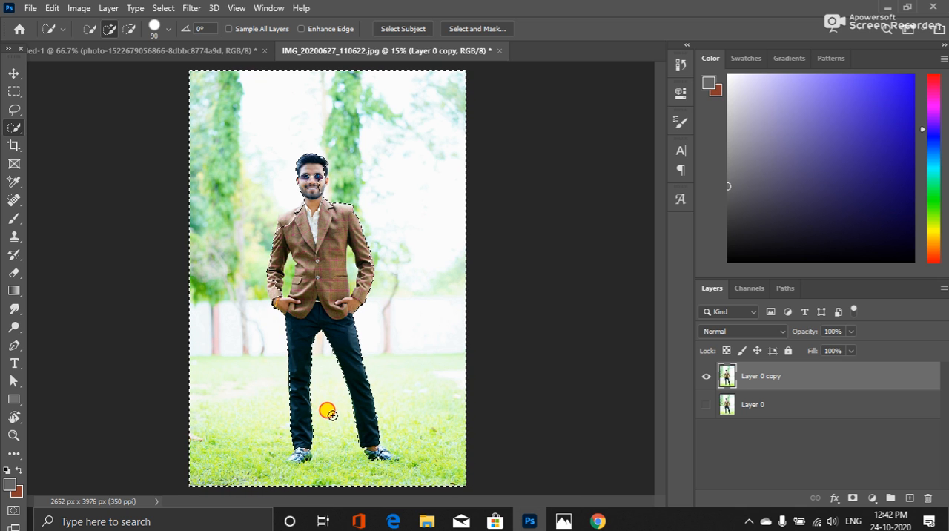
Reduce the selection brush size to 60 and refine the background selection around both shoes and ankles so they are excluded
scroll(330, 441, up, 8)
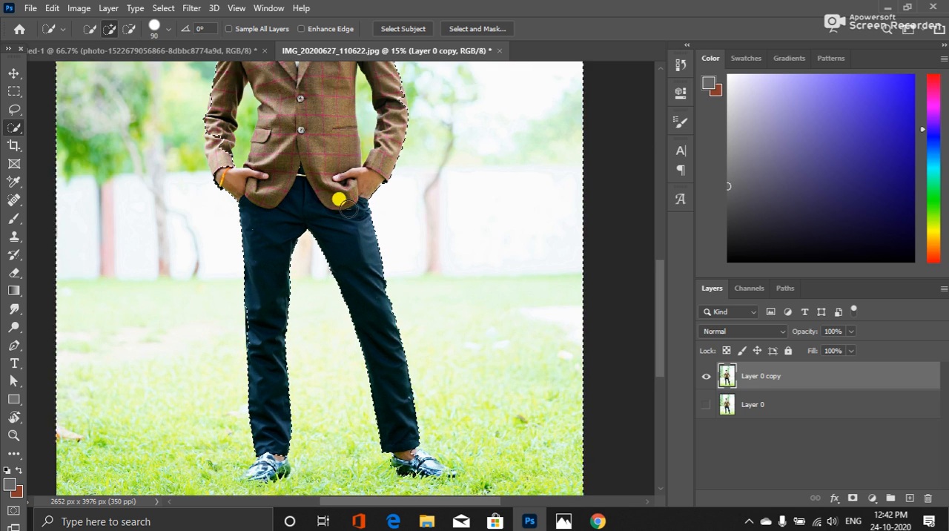
scroll(354, 299, down, 3)
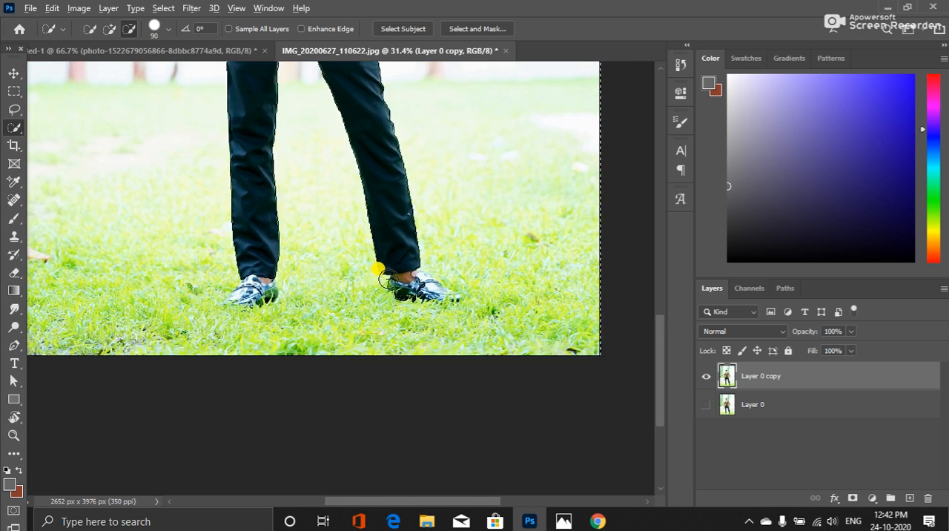
scroll(396, 275, up, 2)
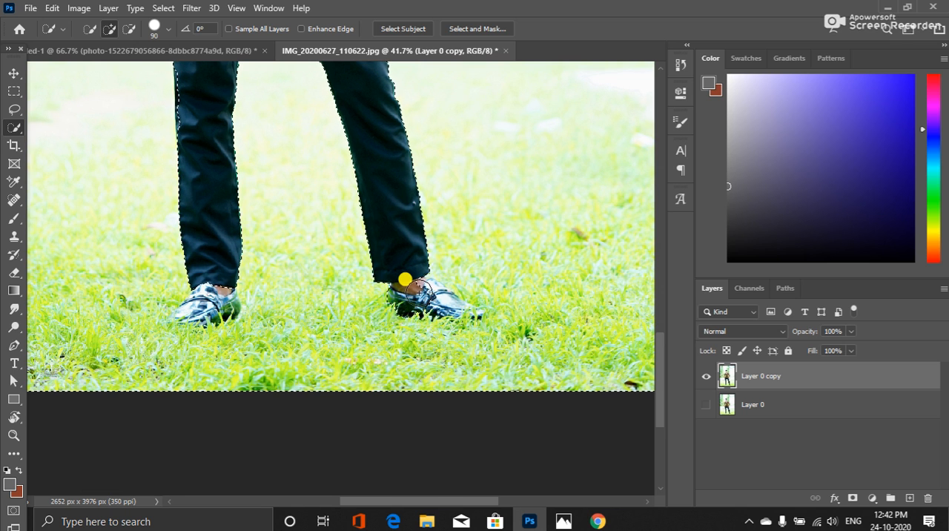
key(bracketleft)
key(bracketleft)
key(bracketleft)
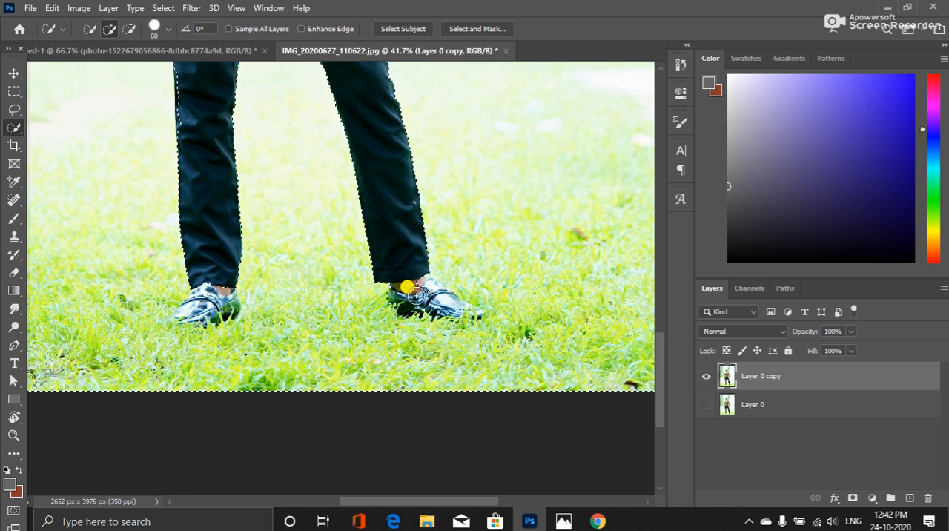
mouse_move(410, 292)
mouse_down()
mouse_move(454, 301)
mouse_move(421, 283)
mouse_up()
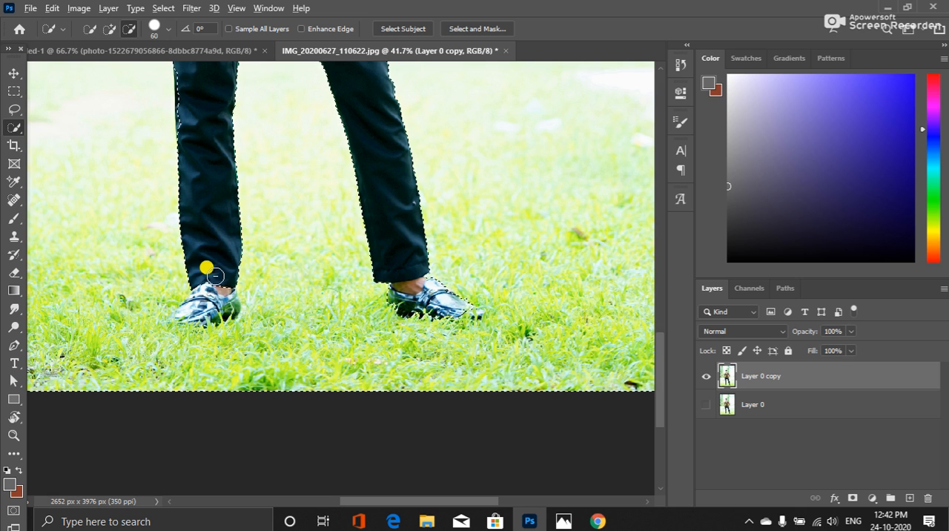
mouse_move(214, 278)
mouse_down()
mouse_move(213, 292)
mouse_move(176, 313)
mouse_up()
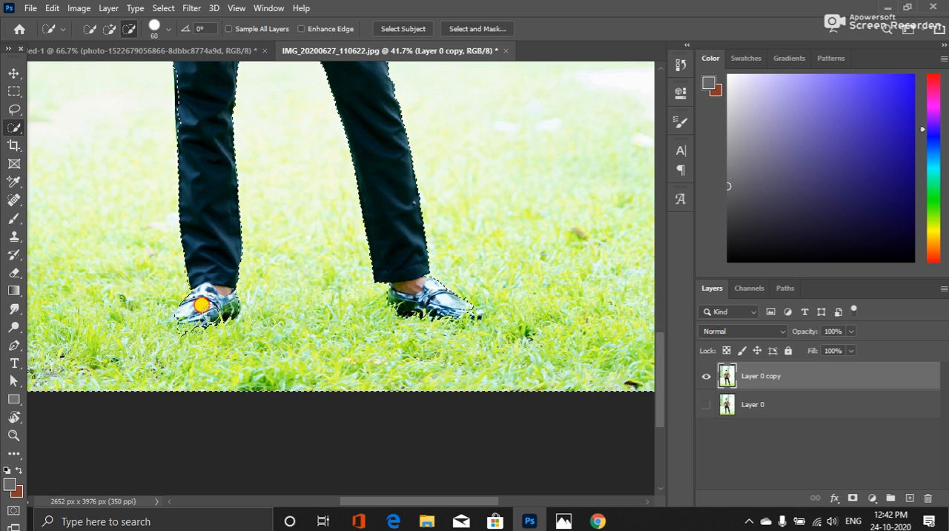
drag(221, 300, 227, 301)
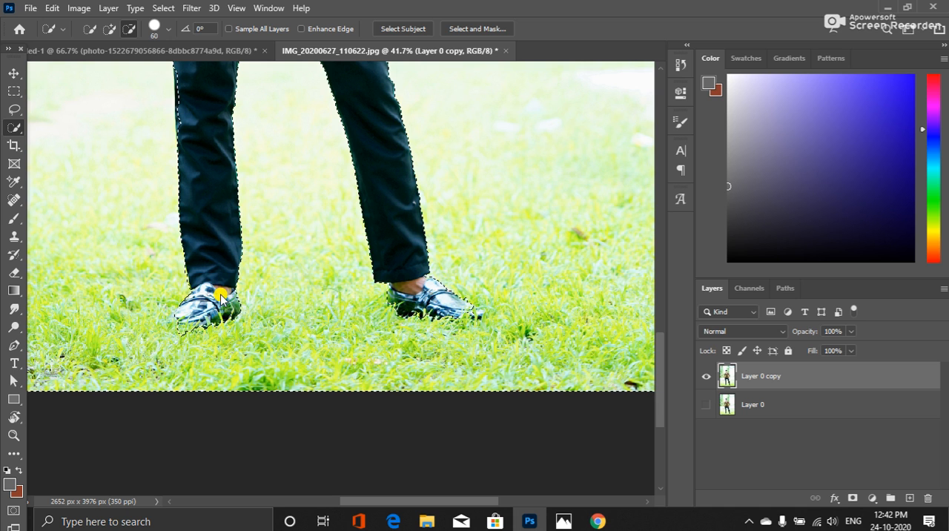
Adjust the background selection's edge along the outer side of the man's right trouser leg
scroll(290, 191, up, 5)
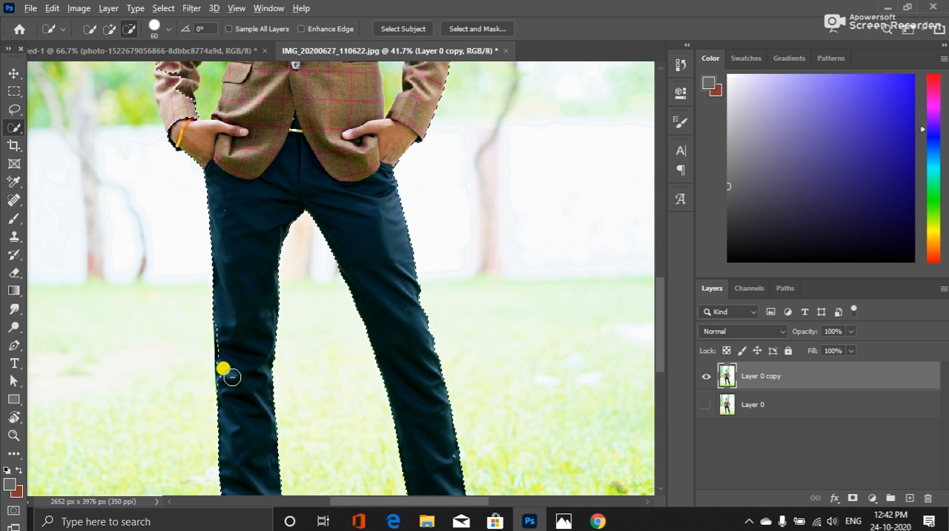
mouse_move(227, 366)
mouse_down()
mouse_move(225, 332)
mouse_move(229, 401)
mouse_move(226, 298)
mouse_up()
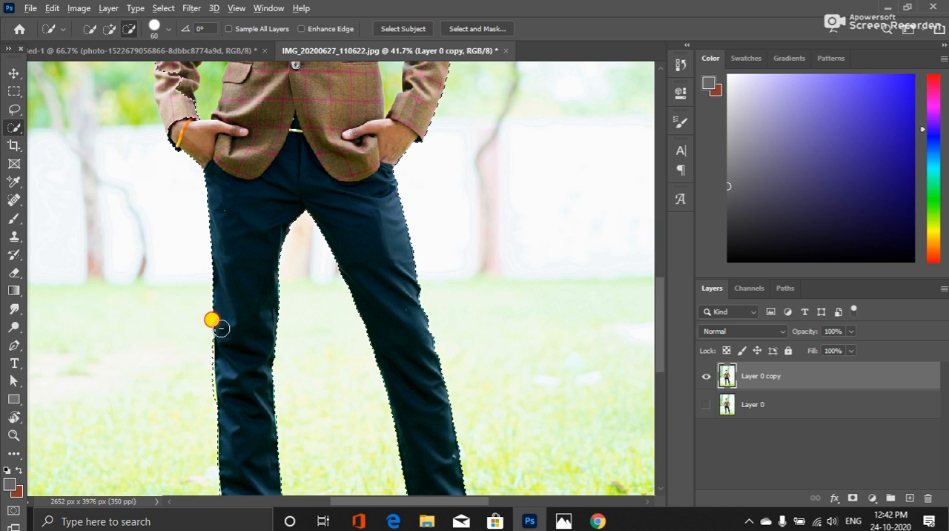
mouse_move(202, 348)
mouse_down()
mouse_move(205, 319)
mouse_move(205, 379)
mouse_up()
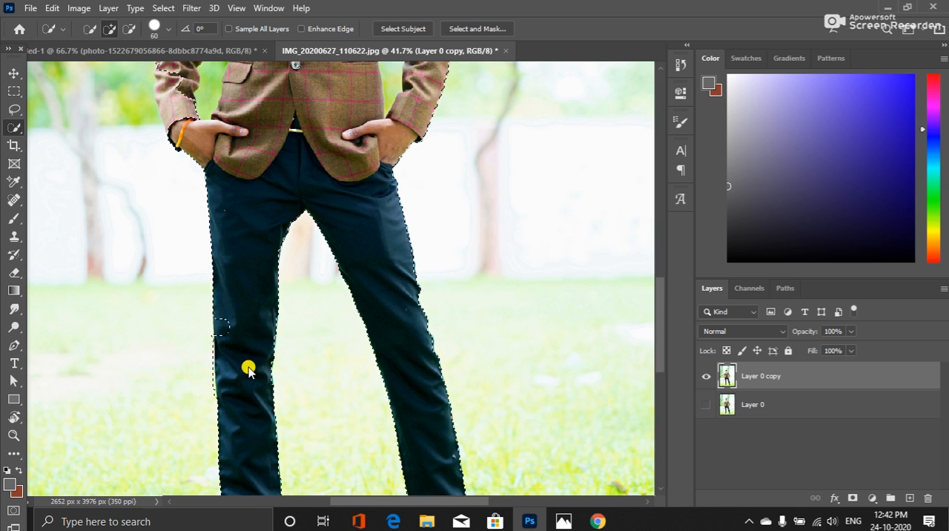
mouse_move(238, 340)
mouse_down()
mouse_move(245, 383)
mouse_move(233, 336)
mouse_up()
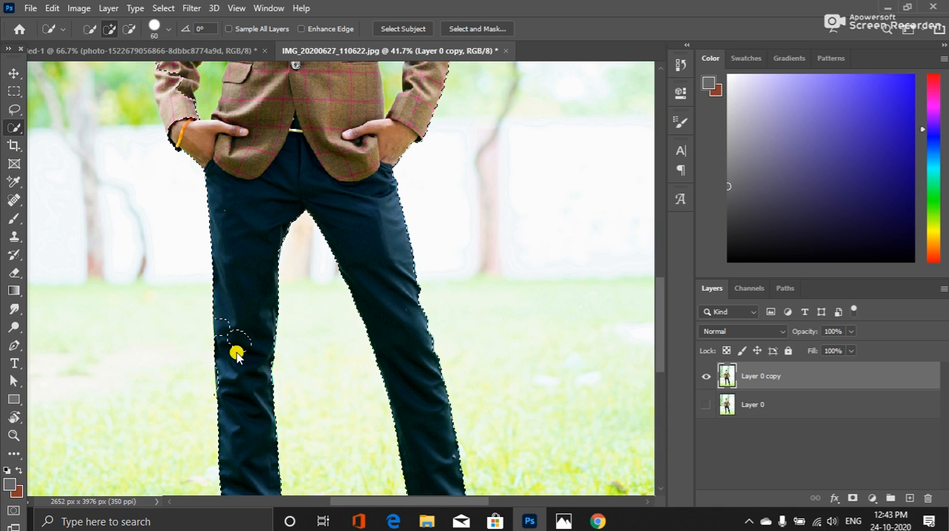
mouse_move(235, 353)
mouse_down()
mouse_move(241, 402)
mouse_move(231, 404)
mouse_move(241, 476)
mouse_move(253, 455)
mouse_move(240, 380)
mouse_move(248, 310)
mouse_move(256, 430)
mouse_up()
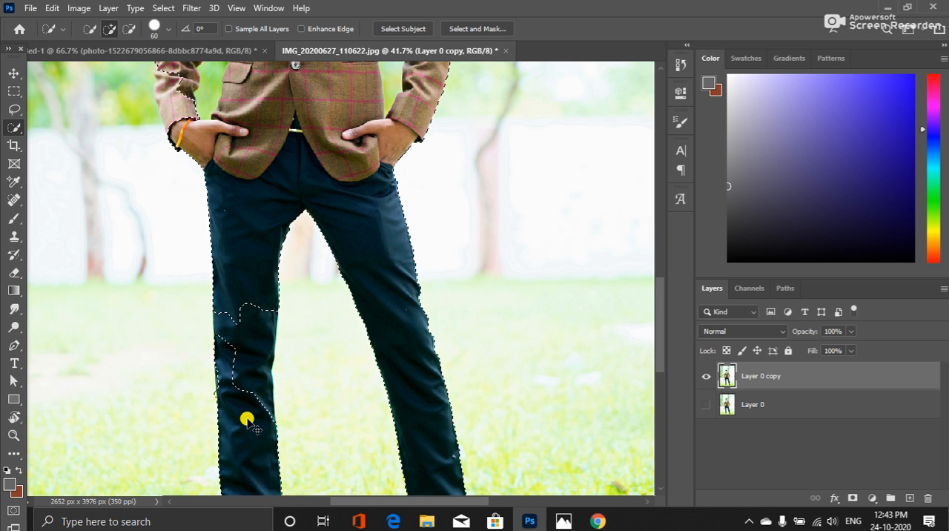
key(ctrl+z)
key(ctrl+z)
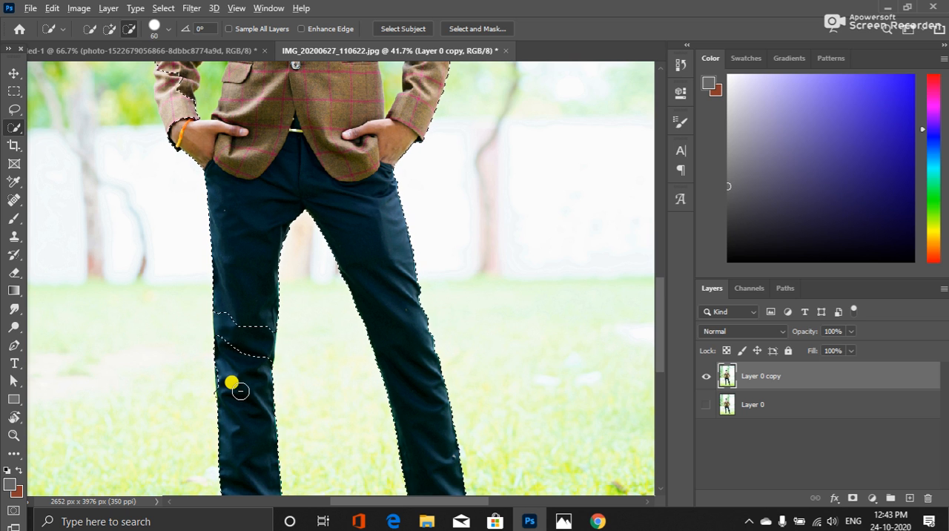
Remove the stray patches at the man's right knee from the background selection so its edge follows the outer trouser seam
mouse_move(239, 391)
mouse_down()
mouse_move(244, 318)
mouse_move(253, 417)
mouse_move(235, 346)
mouse_move(253, 407)
mouse_move(247, 354)
mouse_up()
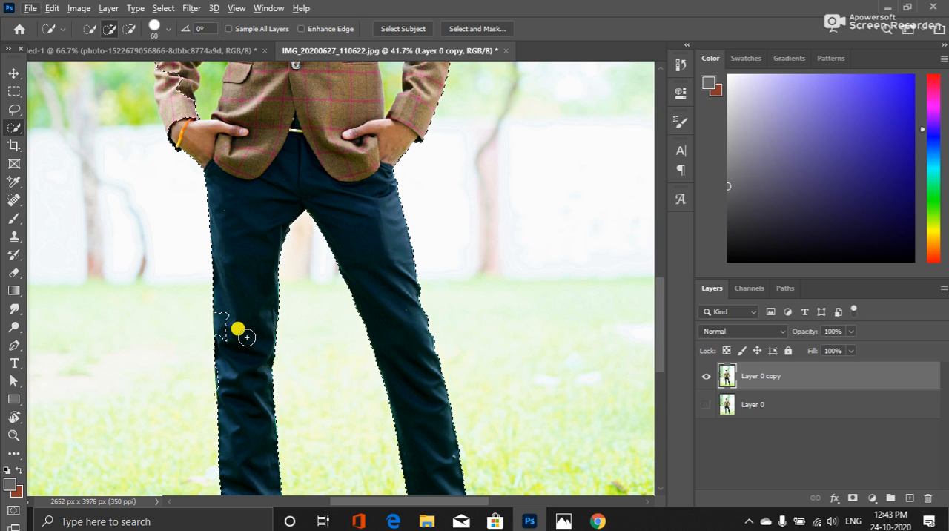
drag(238, 302, 230, 326)
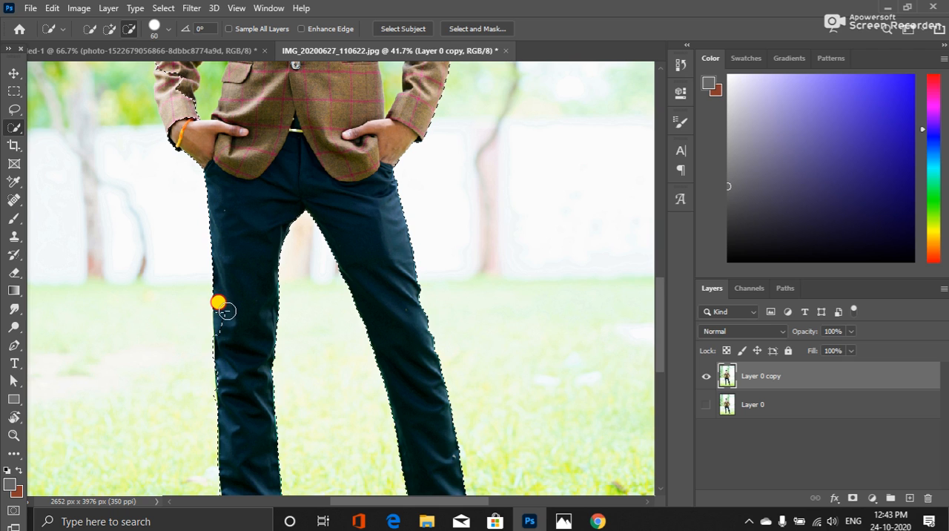
drag(226, 310, 227, 323)
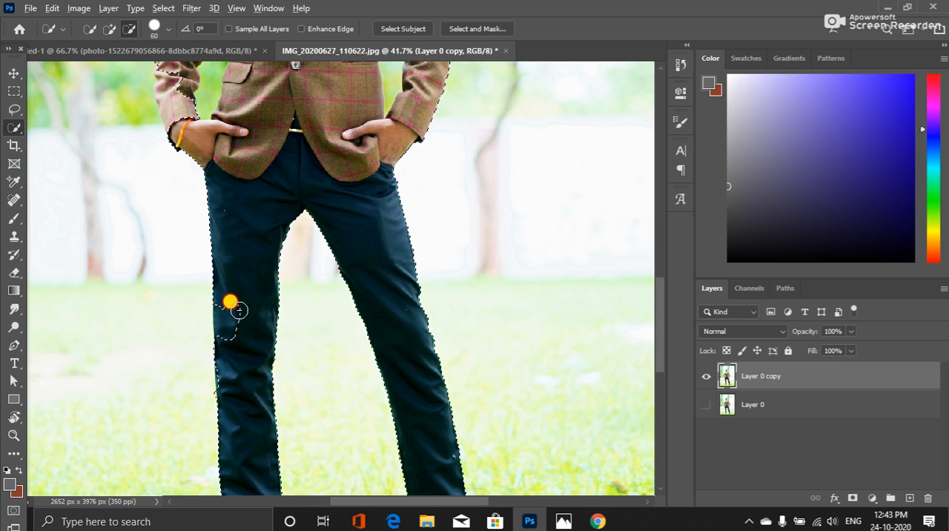
drag(239, 310, 235, 344)
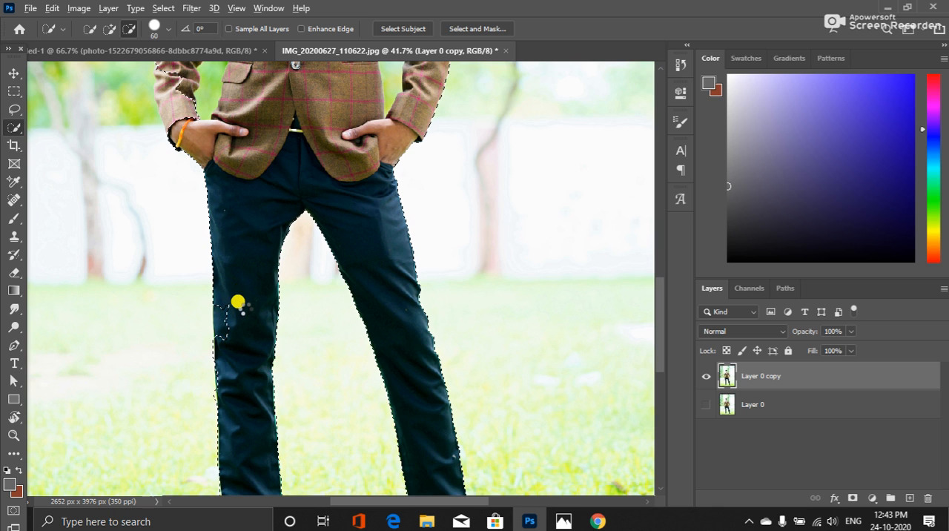
drag(236, 312, 228, 345)
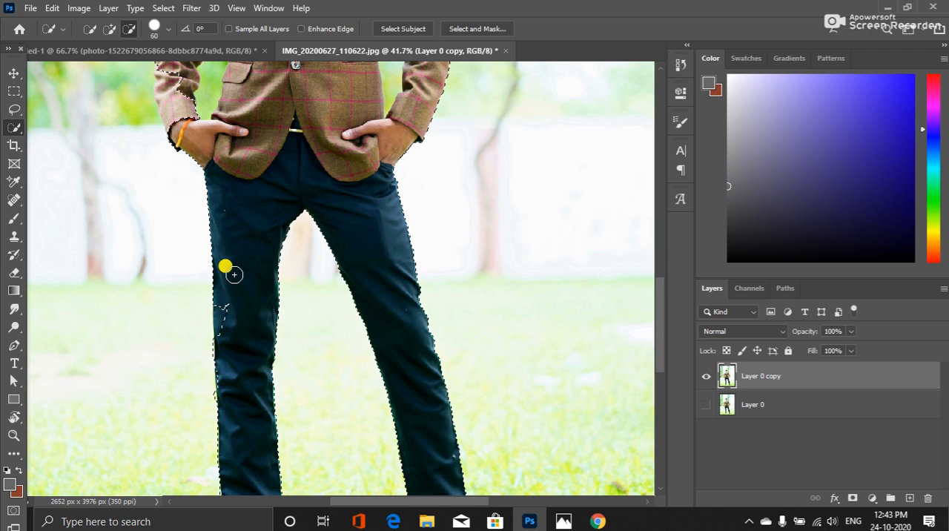
mouse_move(233, 274)
mouse_down()
mouse_move(242, 350)
mouse_move(230, 298)
mouse_move(225, 330)
mouse_move(244, 327)
mouse_move(227, 299)
mouse_move(226, 308)
mouse_up()
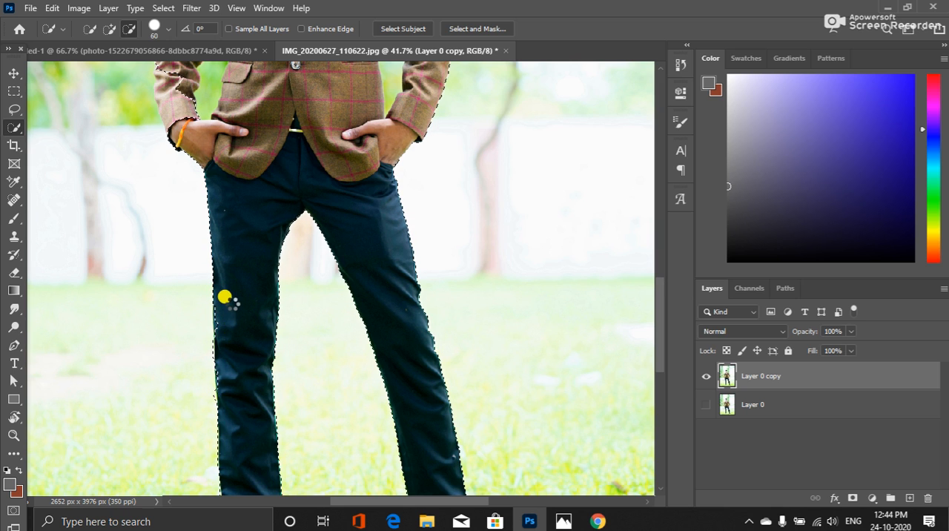
drag(222, 315, 222, 333)
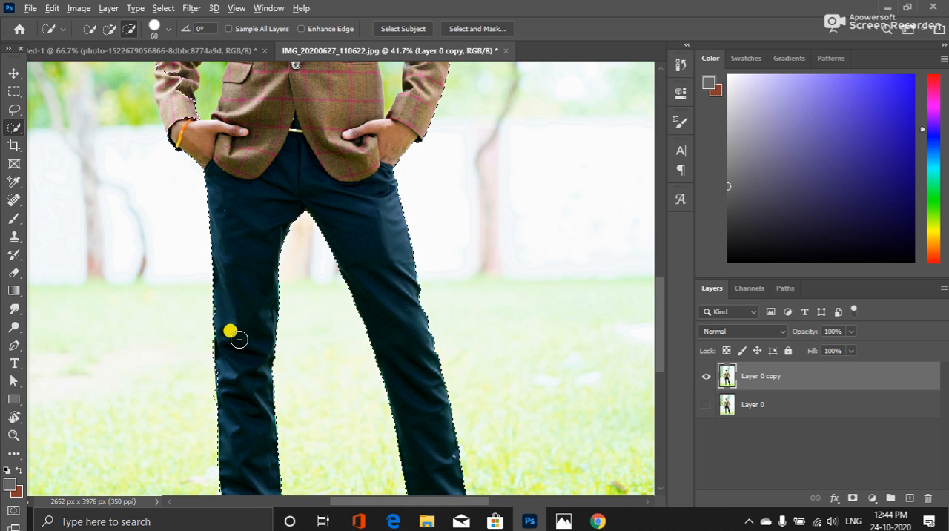
key(space)
drag(259, 185, 274, 308)
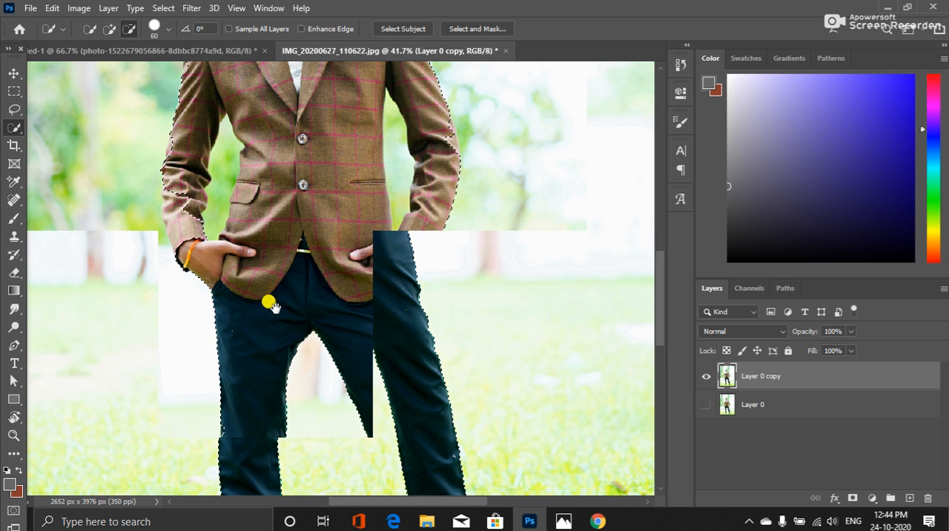
Remove the patches on the man's right sleeve, shoulder and lapel from the background selection so its edge follows the jacket outline
drag(295, 269, 278, 327)
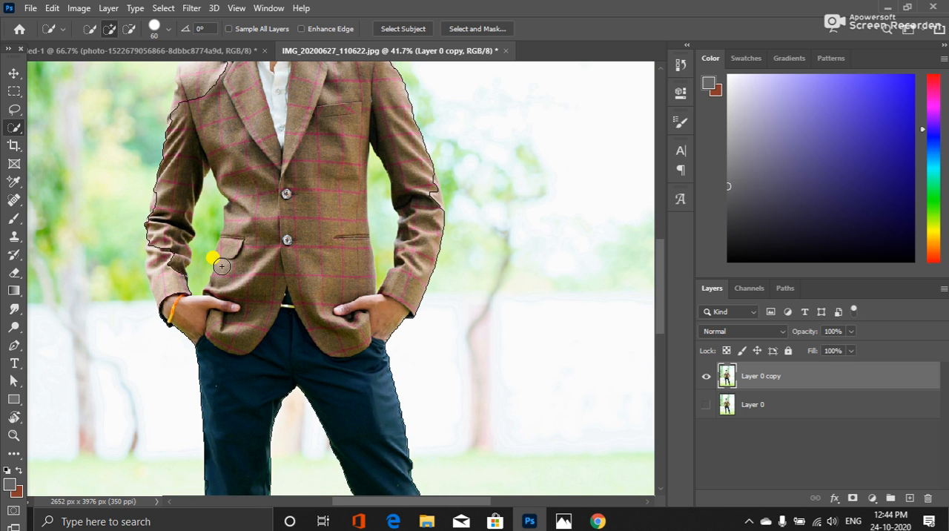
mouse_move(222, 265)
mouse_down()
mouse_move(178, 259)
mouse_move(164, 233)
mouse_move(157, 280)
mouse_move(164, 288)
mouse_move(178, 270)
mouse_move(166, 257)
mouse_move(176, 305)
mouse_up()
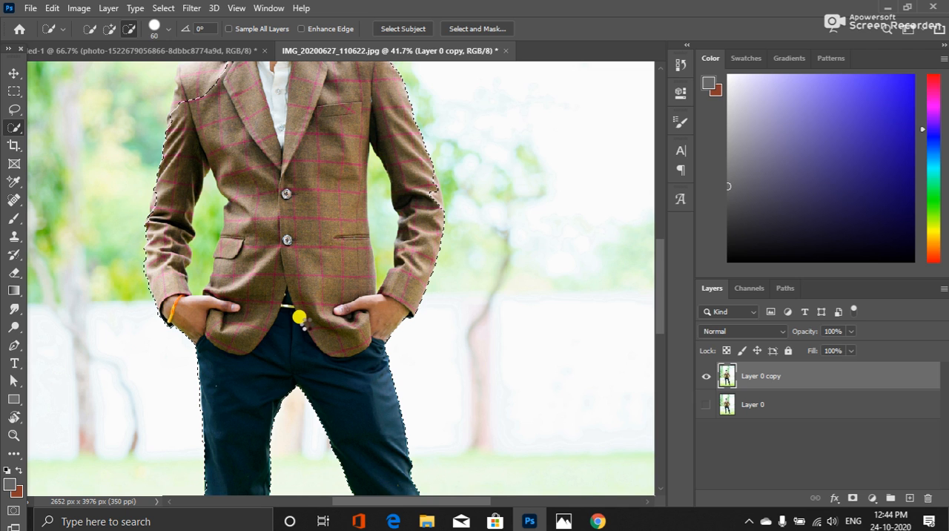
drag(238, 138, 288, 254)
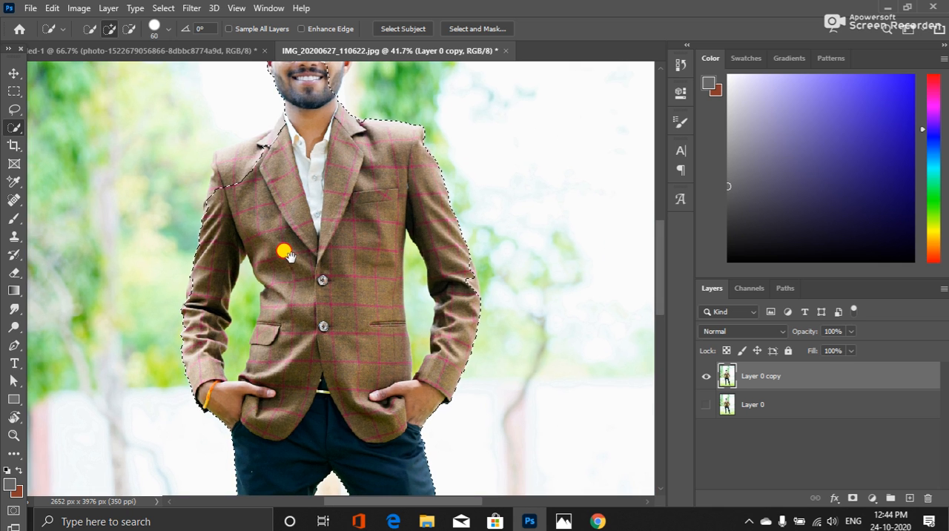
drag(253, 181, 225, 159)
mouse_move(224, 158)
mouse_down()
mouse_move(236, 186)
mouse_move(228, 175)
mouse_move(216, 197)
mouse_up()
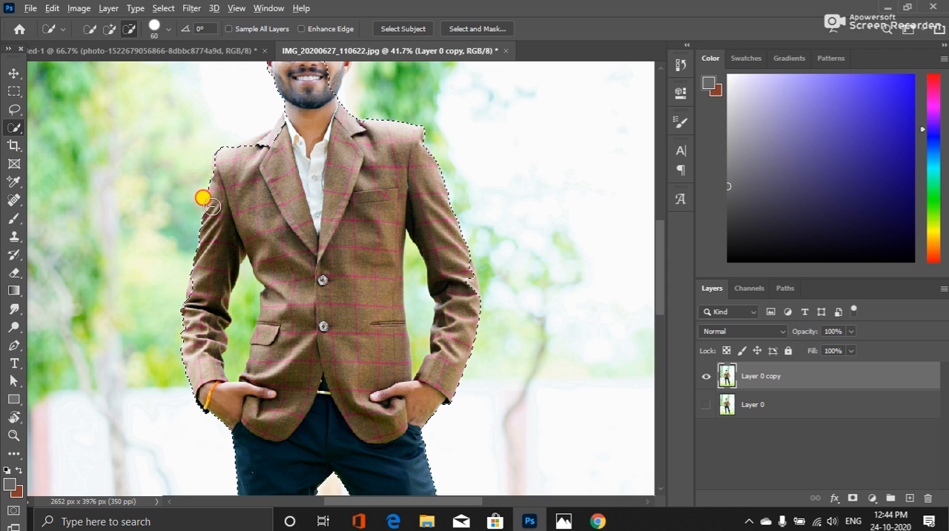
click(242, 135)
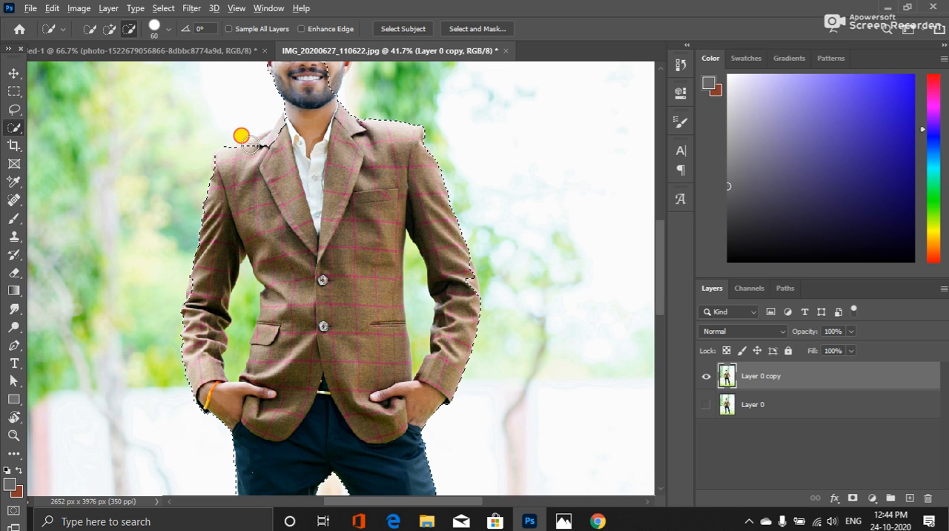
click(221, 138)
mouse_move(221, 138)
mouse_down()
mouse_move(243, 166)
mouse_move(255, 149)
mouse_move(265, 155)
mouse_move(270, 136)
mouse_move(243, 136)
mouse_move(261, 142)
mouse_move(241, 146)
mouse_move(236, 112)
mouse_move(230, 132)
mouse_move(180, 154)
mouse_move(198, 158)
mouse_move(214, 134)
mouse_move(255, 120)
mouse_move(169, 142)
mouse_move(287, 180)
mouse_move(265, 149)
mouse_move(295, 191)
mouse_move(300, 178)
mouse_move(291, 189)
mouse_move(310, 252)
mouse_move(286, 197)
mouse_up()
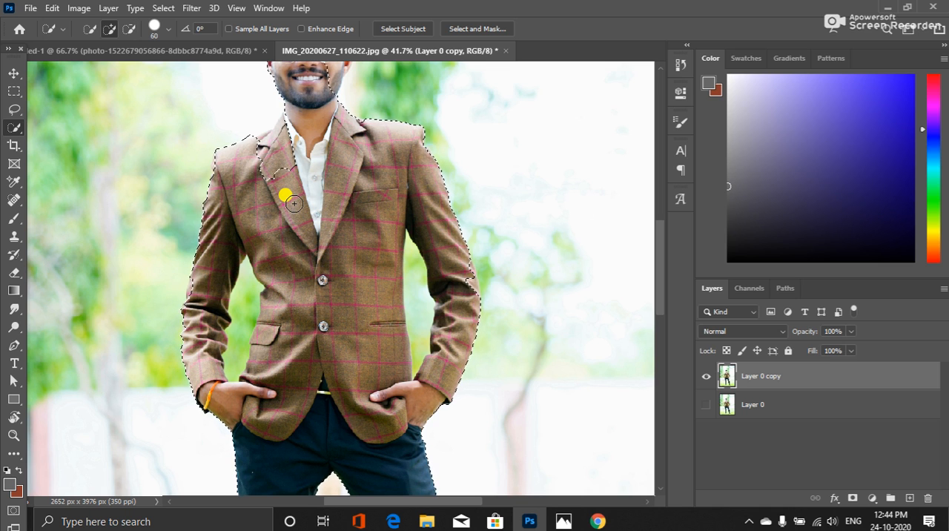
mouse_move(286, 196)
mouse_down()
mouse_move(270, 149)
mouse_move(303, 195)
mouse_move(278, 182)
mouse_move(261, 206)
mouse_move(278, 149)
mouse_move(298, 143)
mouse_move(250, 161)
mouse_move(255, 149)
mouse_move(284, 154)
mouse_move(295, 181)
mouse_move(212, 159)
mouse_move(202, 166)
mouse_move(237, 233)
mouse_move(290, 269)
mouse_move(243, 241)
mouse_move(235, 207)
mouse_move(263, 167)
mouse_move(289, 174)
mouse_move(295, 228)
mouse_move(276, 236)
mouse_move(229, 204)
mouse_move(230, 168)
mouse_move(281, 129)
mouse_move(280, 276)
mouse_move(243, 143)
mouse_move(290, 111)
mouse_move(294, 214)
mouse_move(307, 229)
mouse_move(324, 143)
mouse_move(322, 220)
mouse_move(320, 198)
mouse_move(319, 217)
mouse_move(282, 220)
mouse_move(296, 252)
mouse_move(269, 185)
mouse_move(258, 197)
mouse_up()
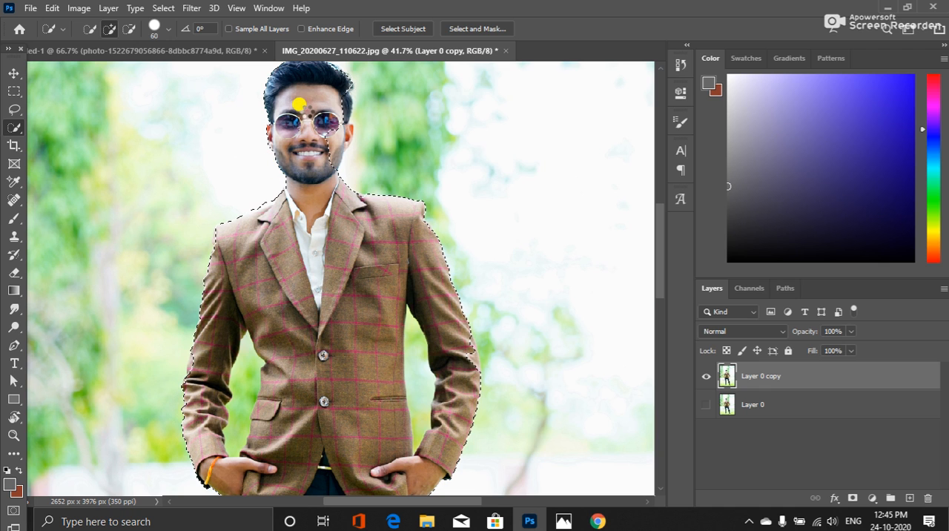
Subtract the left side of the man's face, including the cheek and sunglasses lens, from the background selection
mouse_move(312, 106)
mouse_down()
mouse_move(322, 104)
mouse_move(333, 139)
mouse_move(308, 194)
mouse_move(317, 126)
mouse_up()
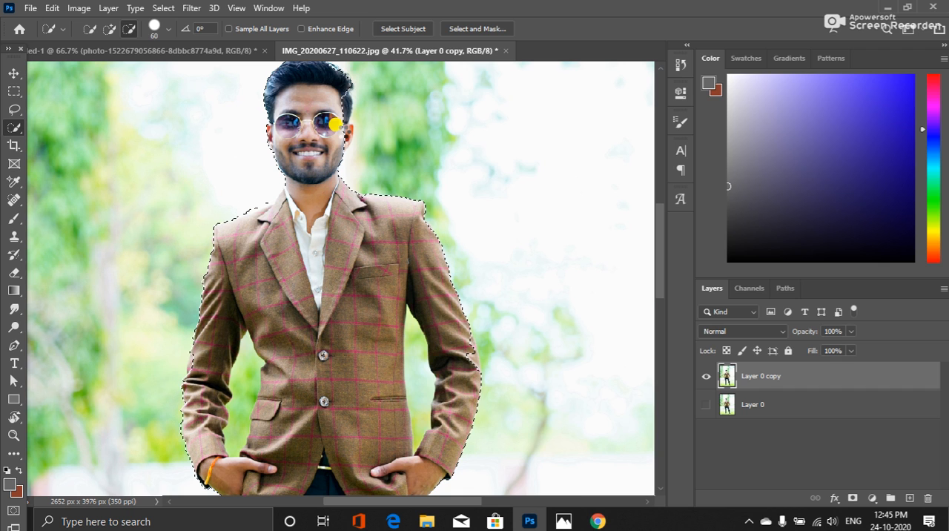
alt+click(330, 124)
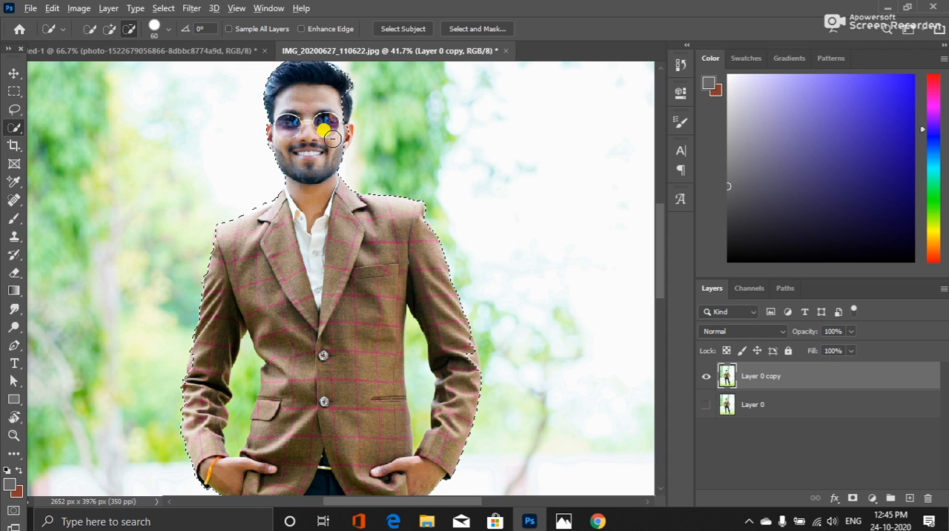
drag(333, 140, 337, 142)
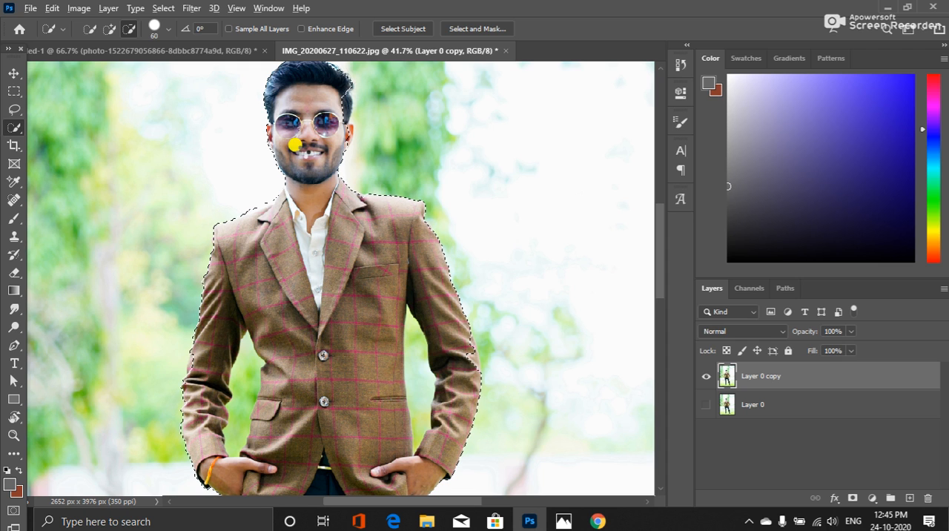
click(342, 137)
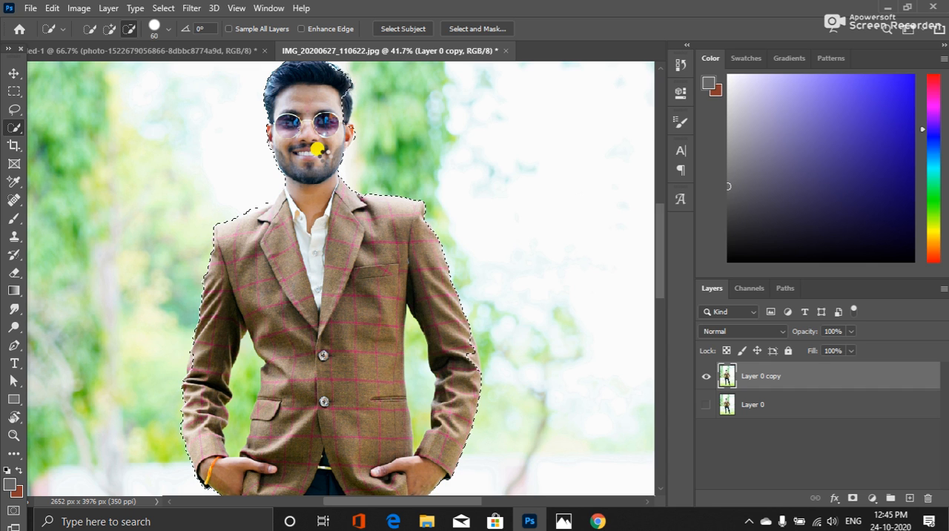
drag(348, 136, 344, 134)
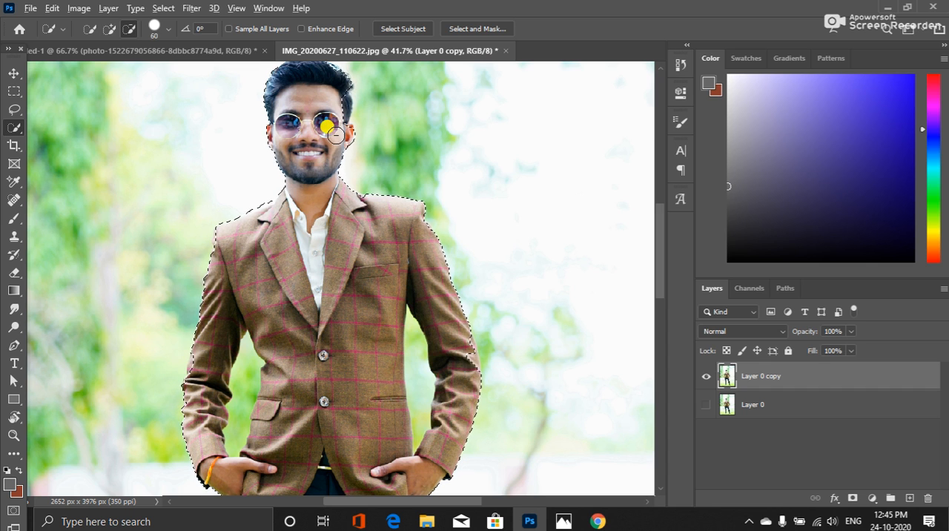
alt+click(338, 112)
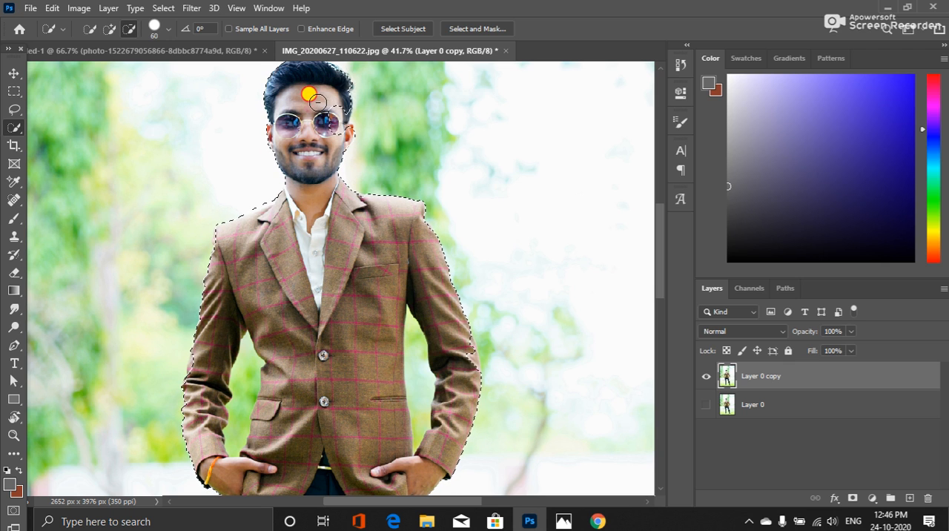
mouse_move(319, 103)
mouse_down()
mouse_move(338, 129)
mouse_move(331, 135)
mouse_up()
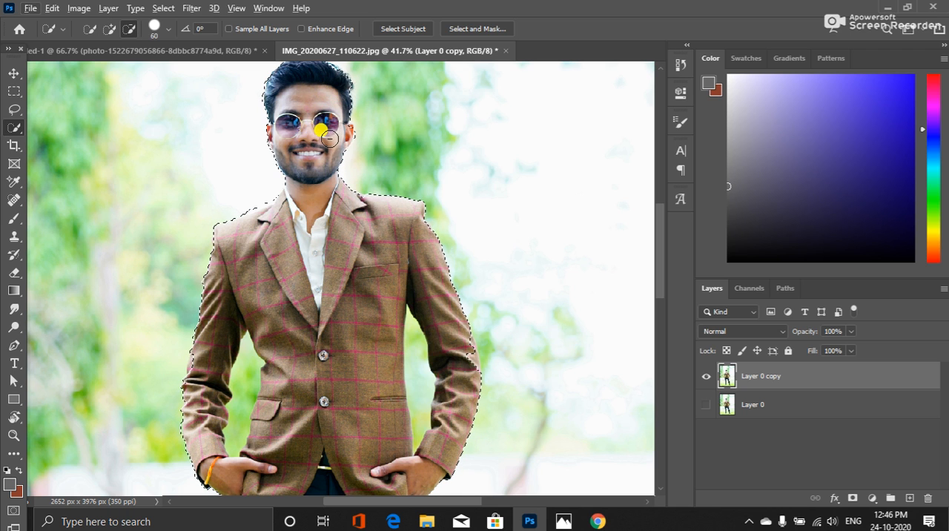
key(alt)
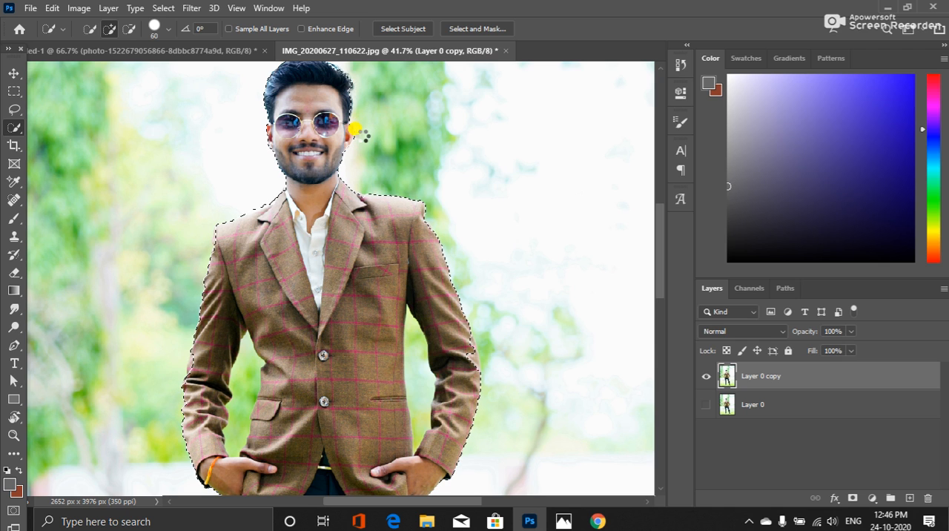
Refine the background selection's edge around the man's left ear and hair so both are left out of it
drag(361, 123, 355, 143)
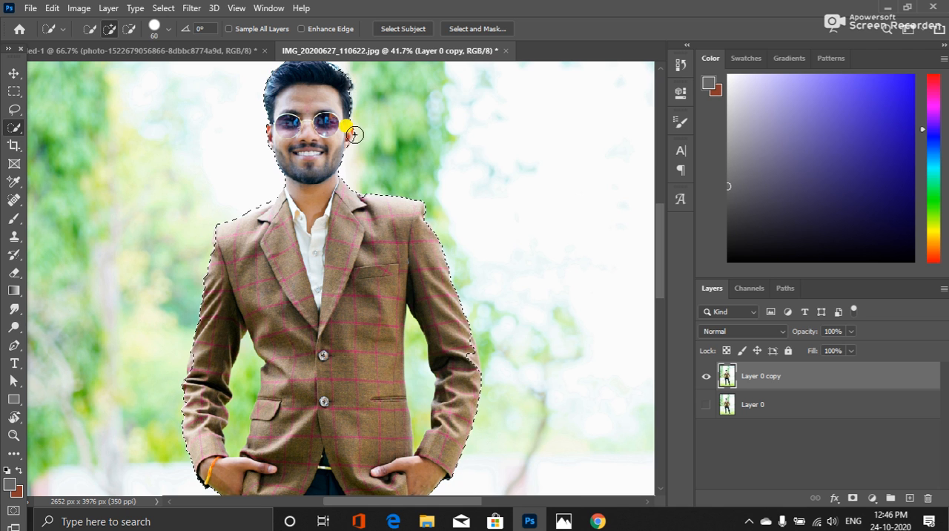
mouse_move(324, 103)
mouse_down()
mouse_move(327, 196)
mouse_move(341, 166)
mouse_move(312, 142)
mouse_up()
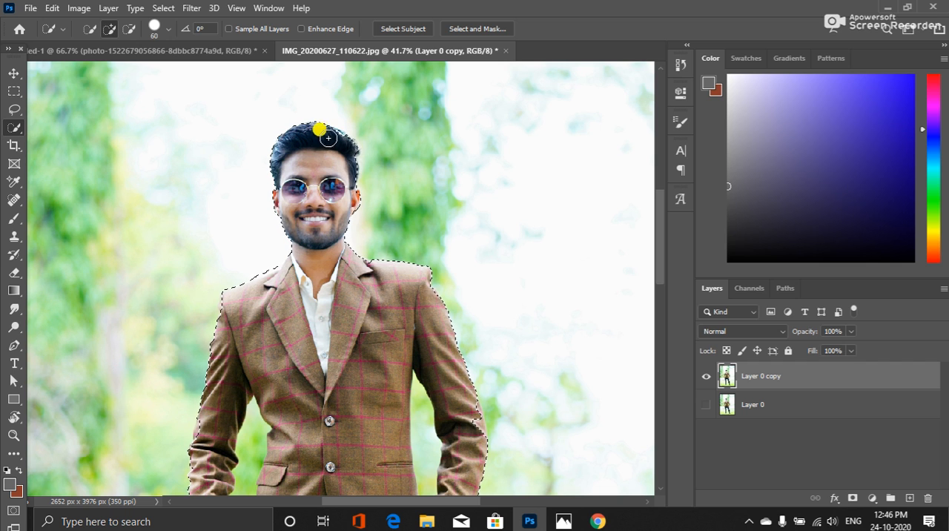
drag(328, 138, 327, 131)
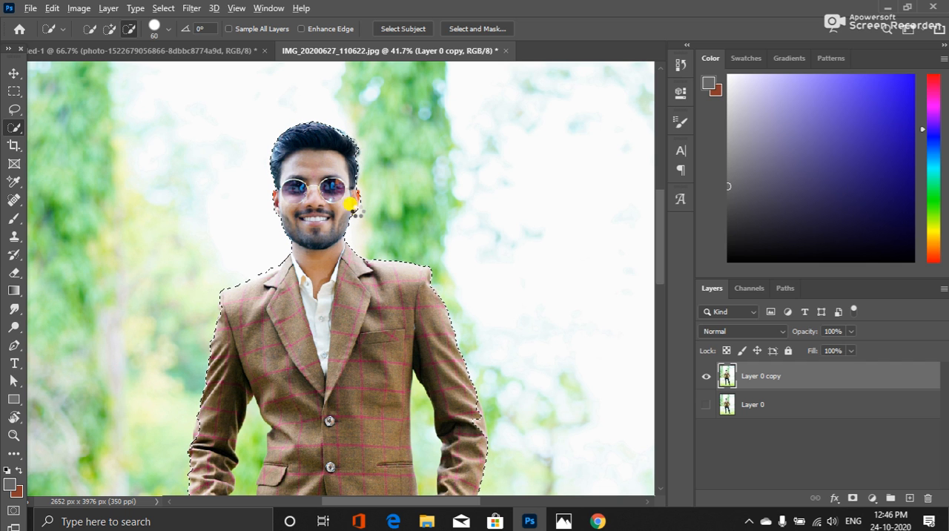
drag(357, 214, 377, 200)
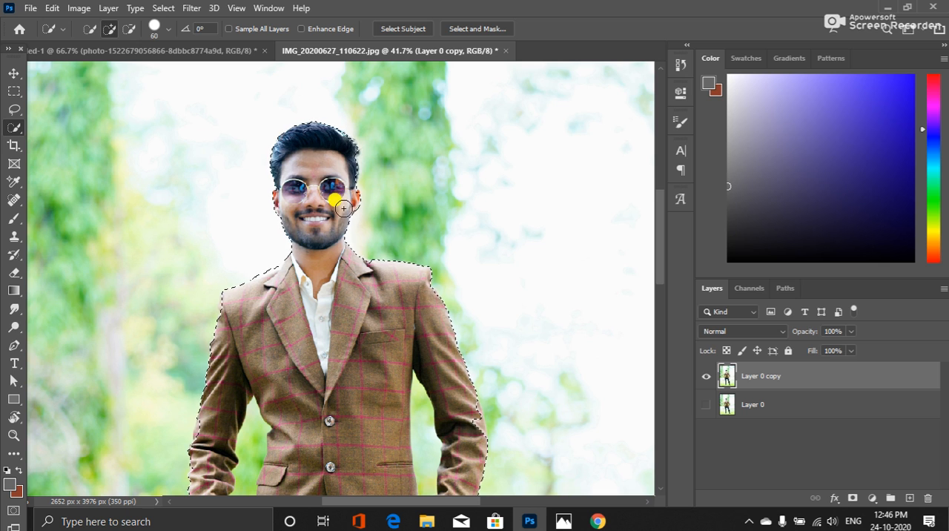
drag(350, 193, 353, 192)
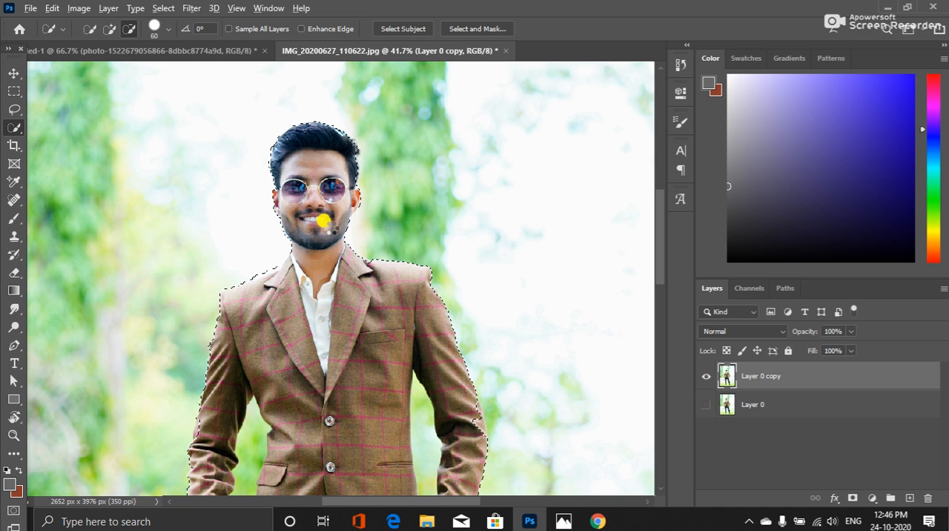
drag(369, 167, 384, 207)
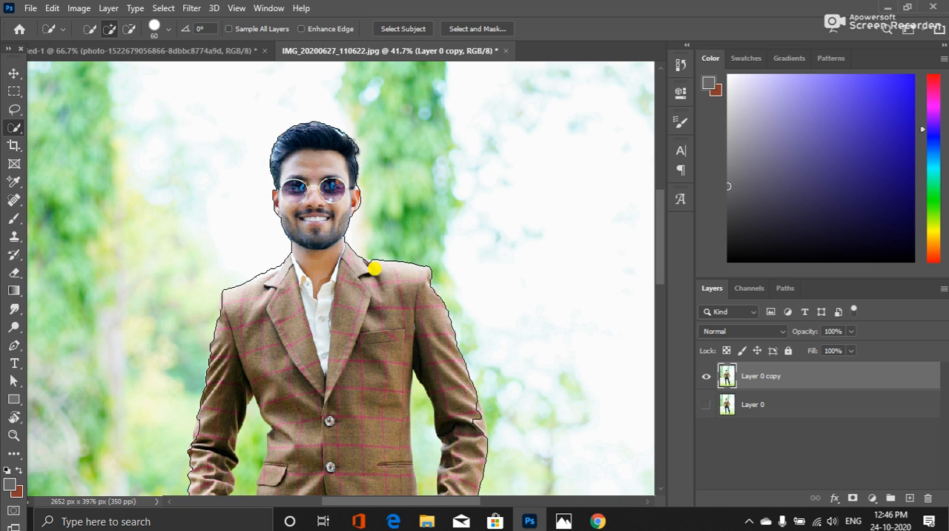
Touch up the background selection's edge at the jacket collar near the man's left shoulder and along his right sleeve
drag(377, 273, 370, 266)
key(alt)
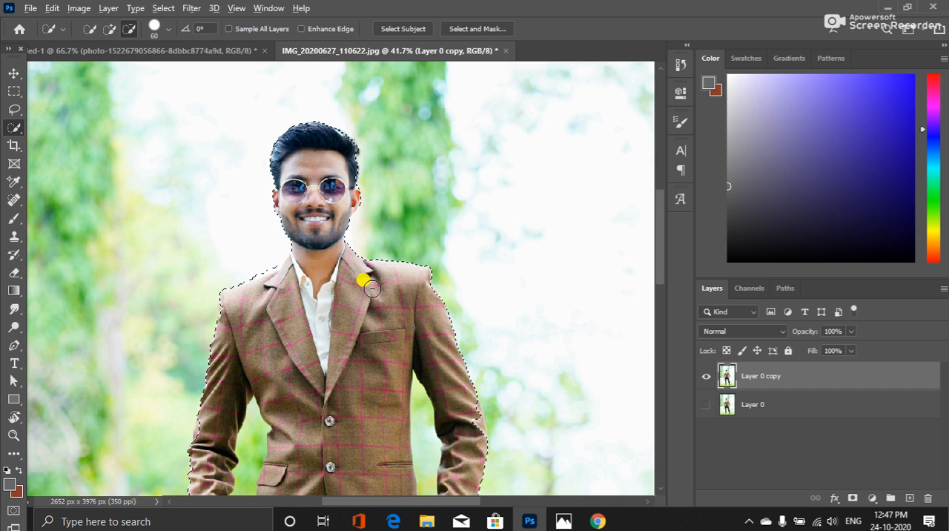
mouse_move(220, 438)
mouse_down()
mouse_move(201, 425)
mouse_move(199, 445)
mouse_up()
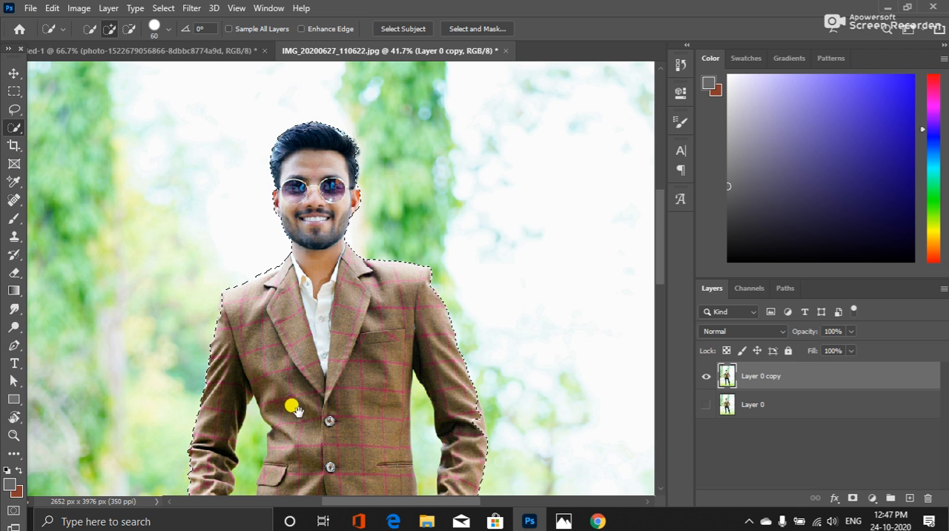
Add the gaps between both arms and the torso to the background selection, keeping the jacket's pocket flap out of it
scroll(293, 408, down, 5)
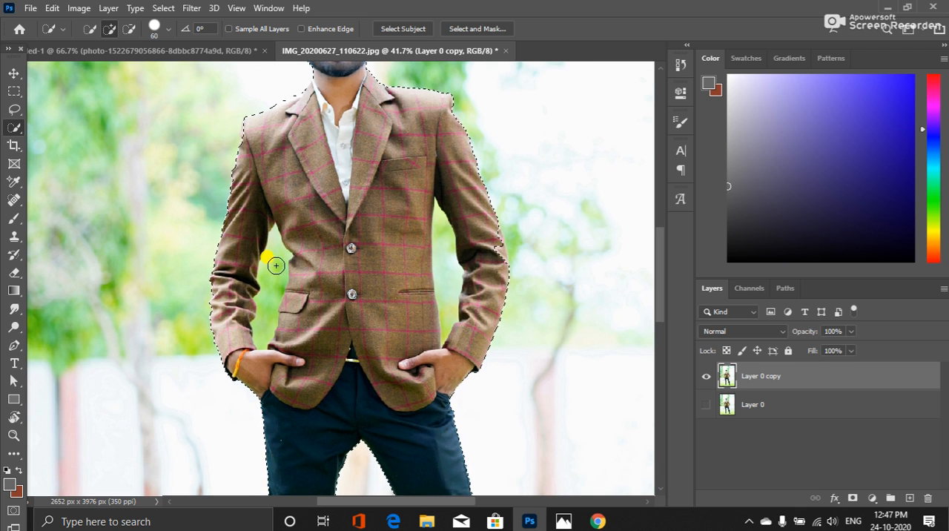
alt+click(273, 259)
alt+click(272, 274)
alt+click(259, 300)
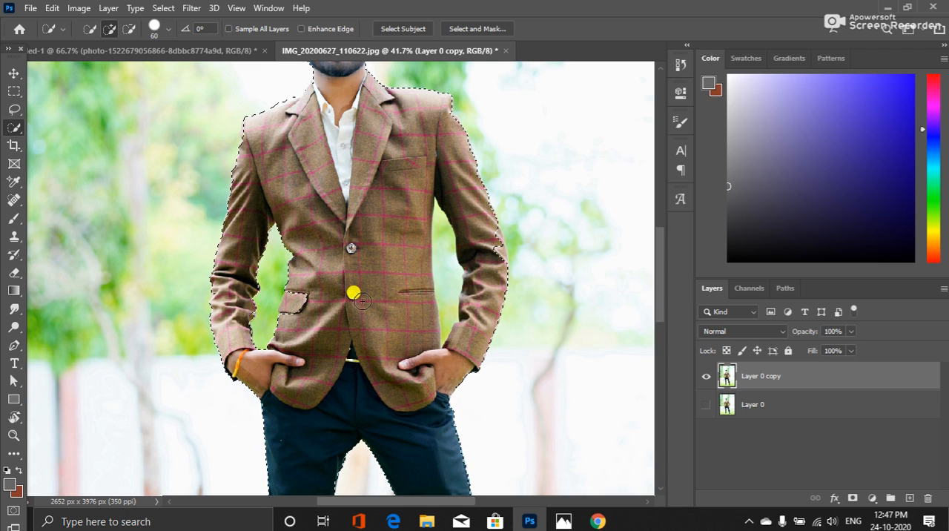
alt+click(442, 245)
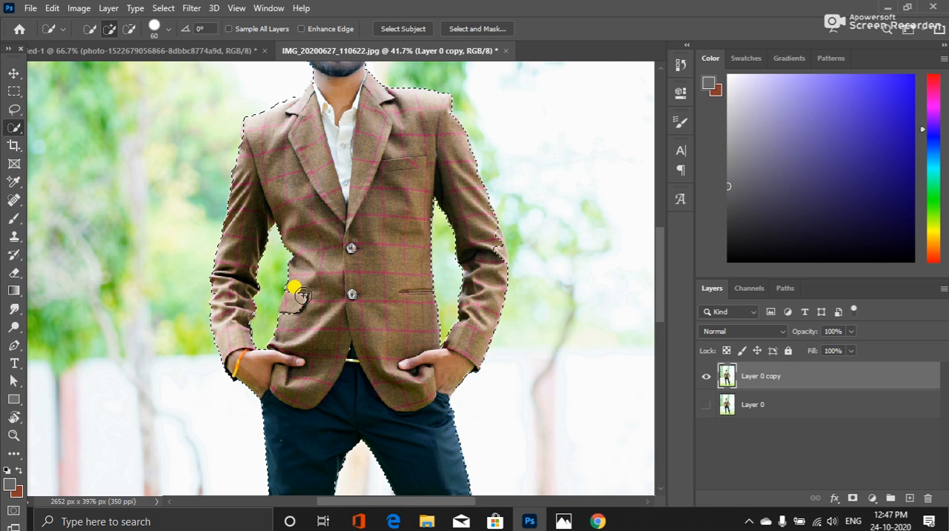
drag(311, 271, 286, 318)
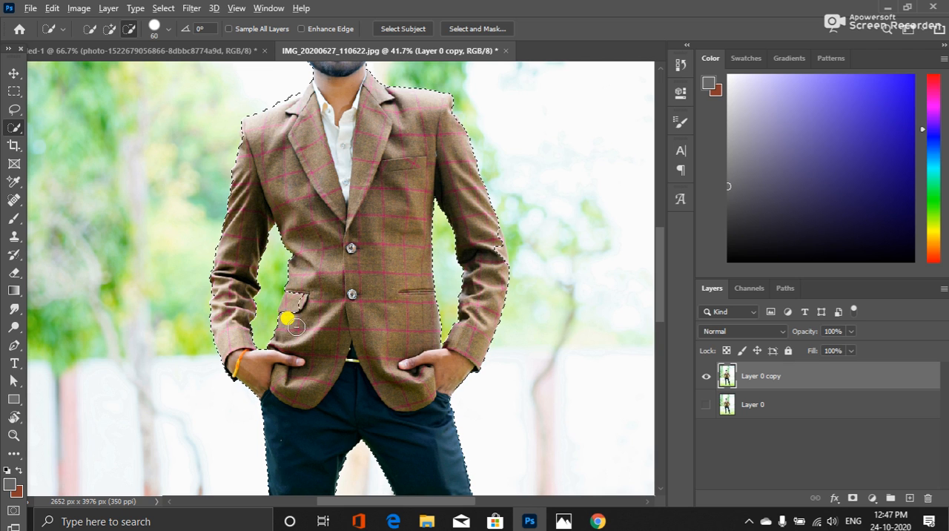
key(ctrl+z)
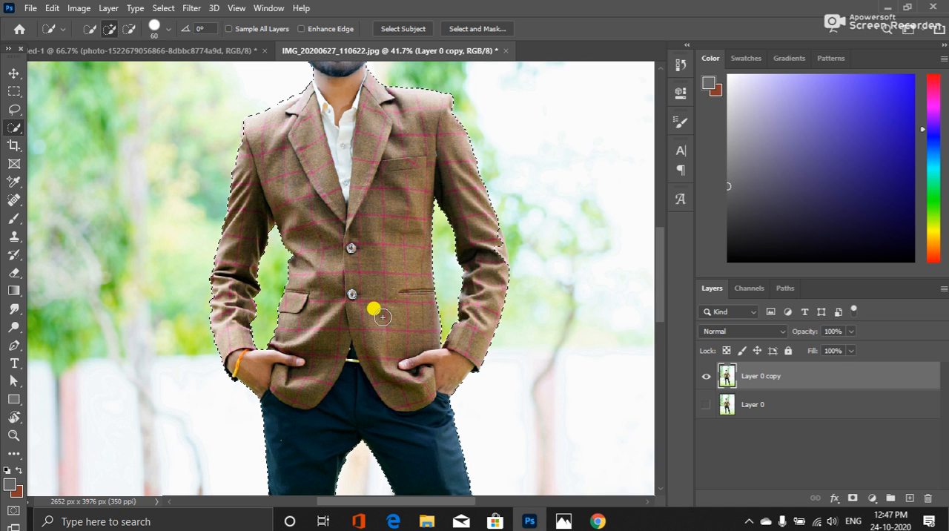
Copy the selected background from Layer 0 copy onto a new layer
scroll(356, 272, down, 3)
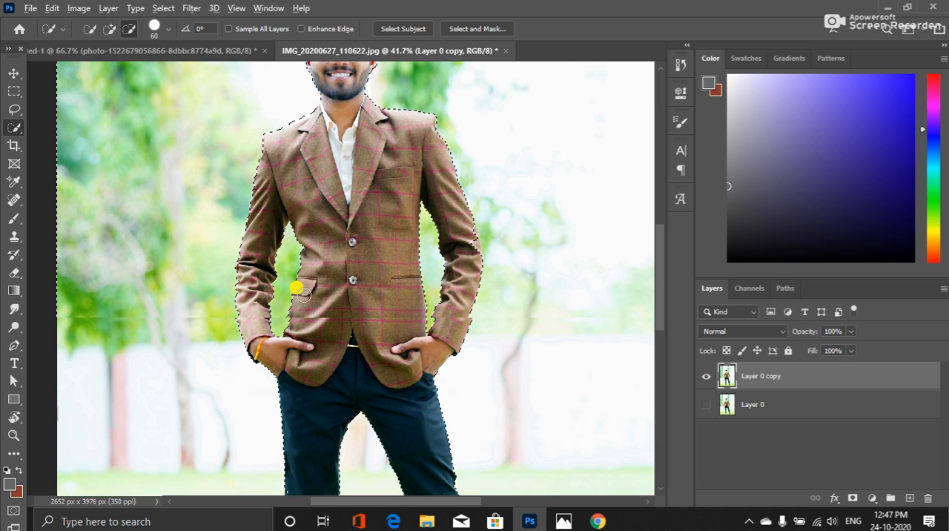
scroll(362, 289, down, 3)
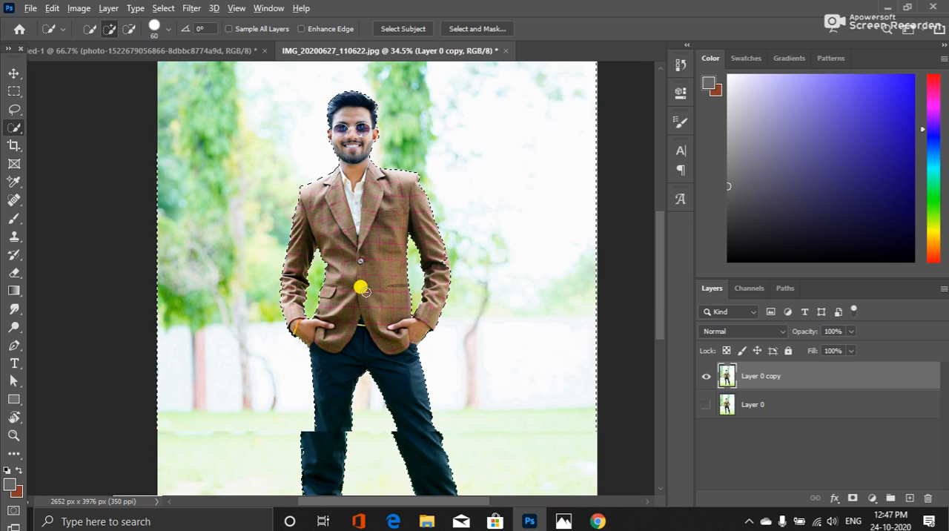
scroll(364, 290, down, 5)
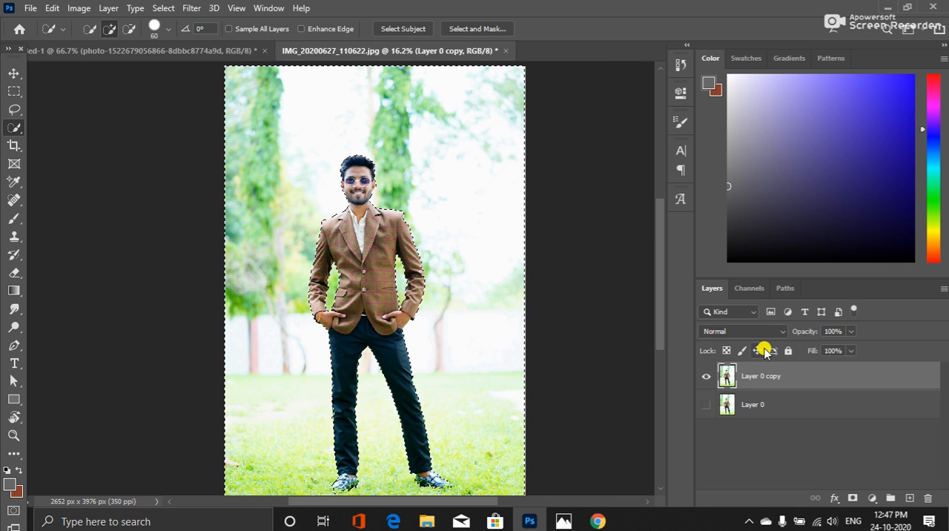
key(ctrl+j)
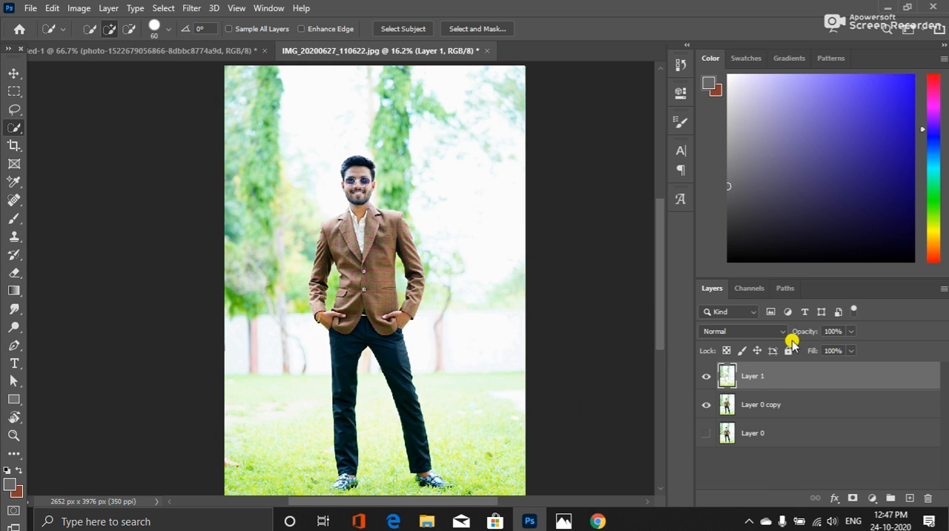
Hide Layer 0 copy to view the extracted background alone, and toggle Layer 0 on and off to compare
click(706, 404)
click(706, 404)
click(706, 404)
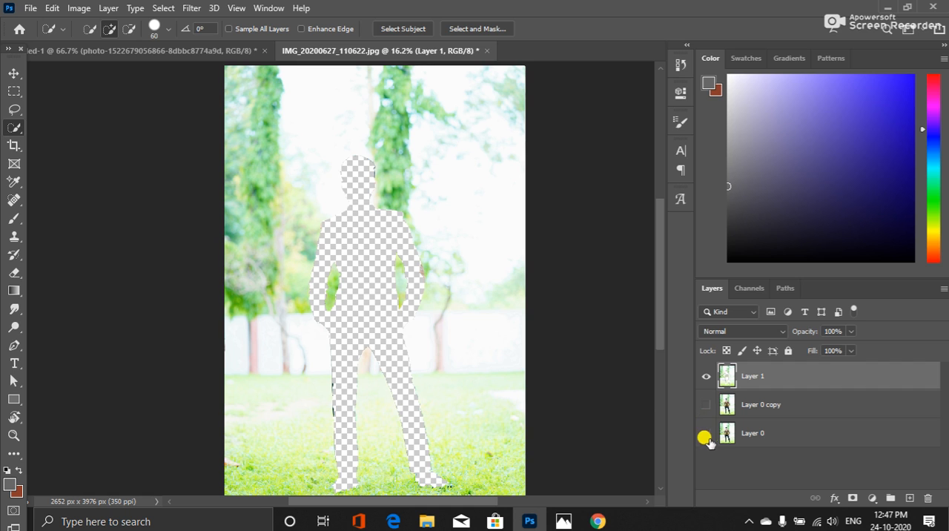
click(706, 434)
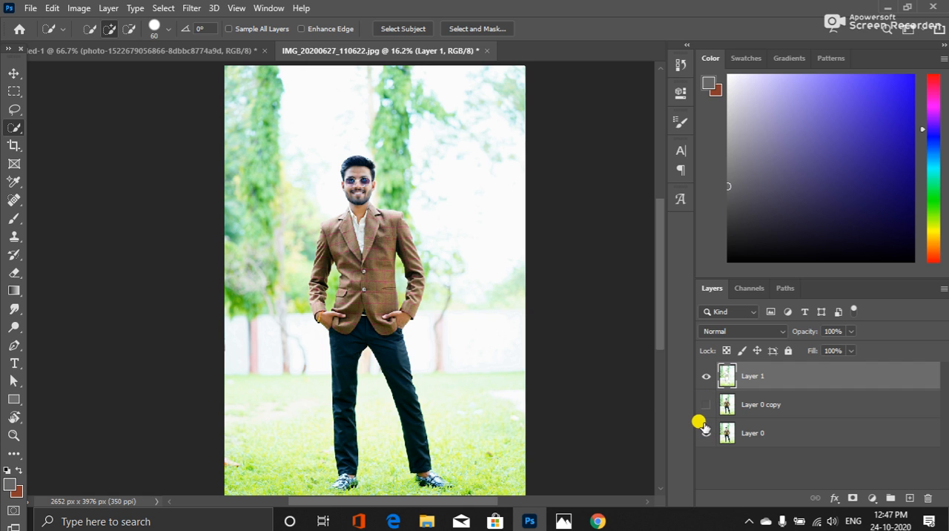
click(705, 430)
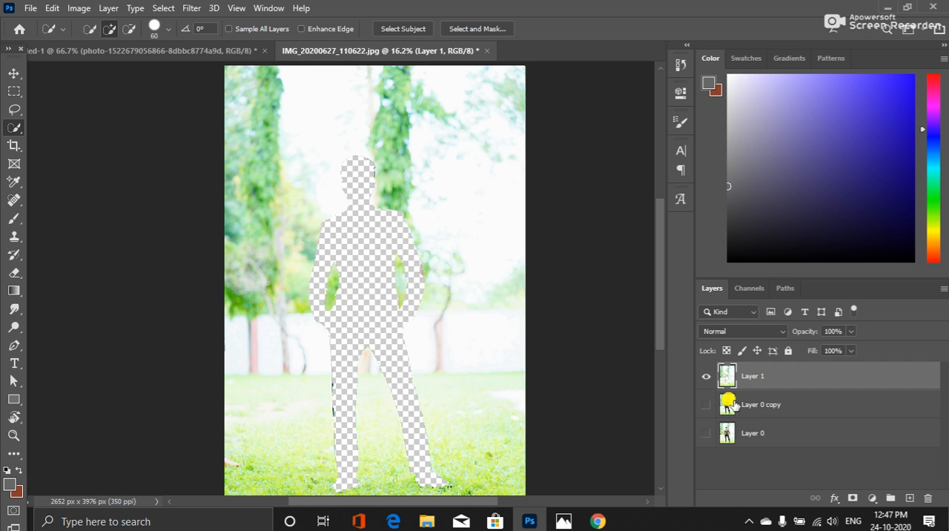
Toggle Layer 1 off and on to check the extracted background, and show Layer 0 copy and Layer 0 again
click(703, 382)
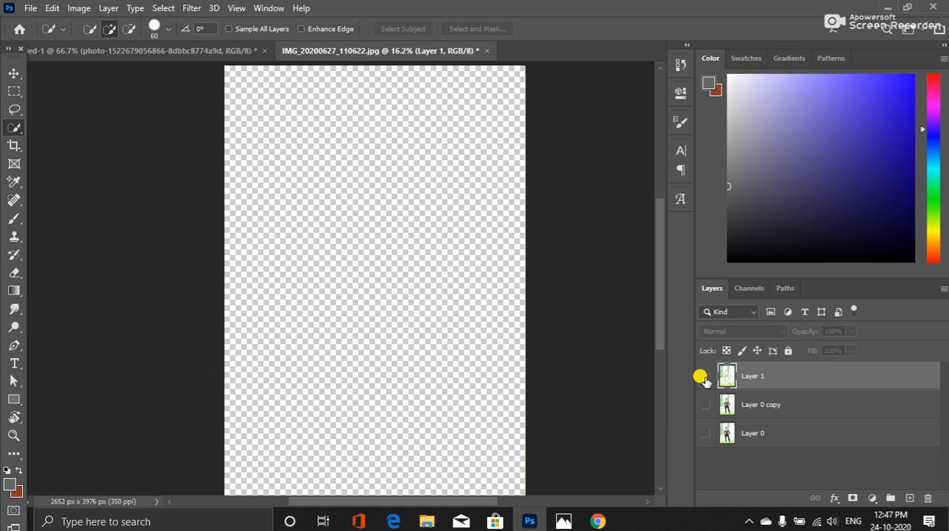
click(705, 376)
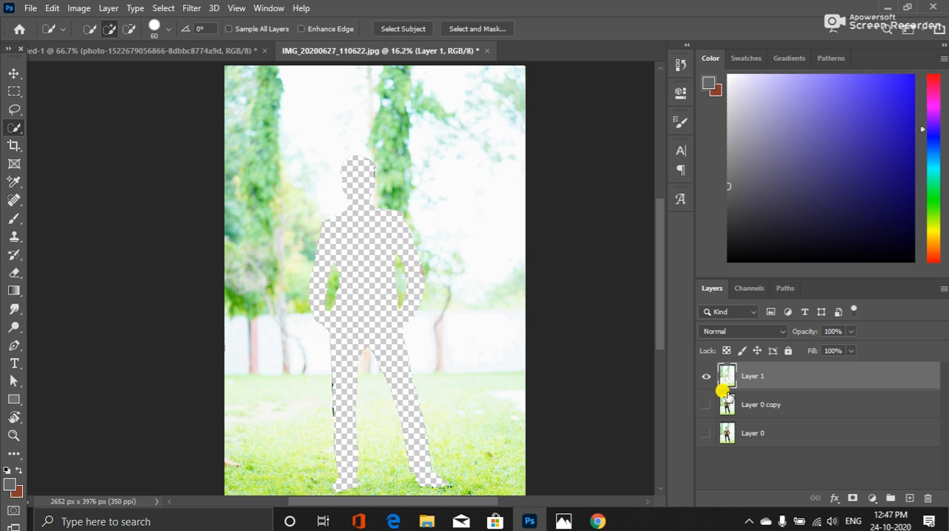
drag(706, 402, 705, 434)
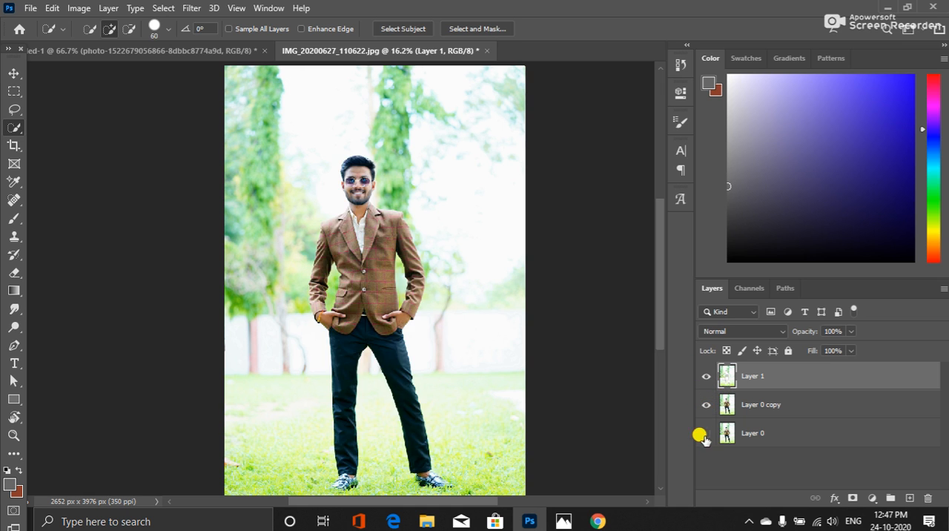
Copy the man from Layer 0 copy onto a new layer by loading Layer 1's outline as a selection and inverting it
click(748, 414)
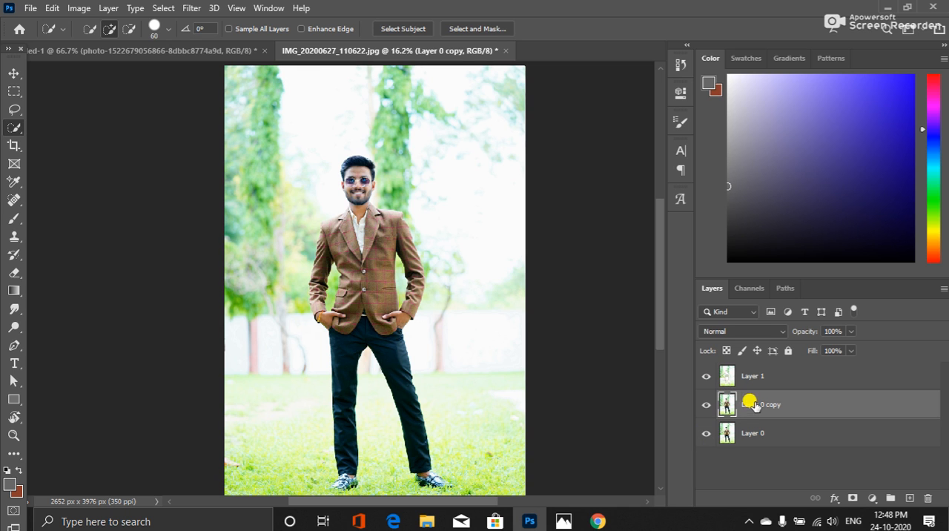
ctrl+click(725, 377)
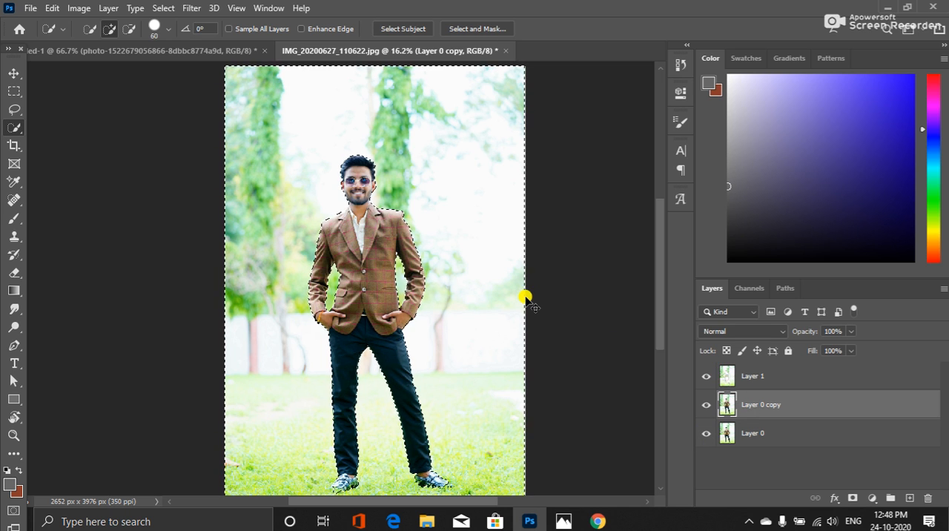
key(ctrl+shift+i)
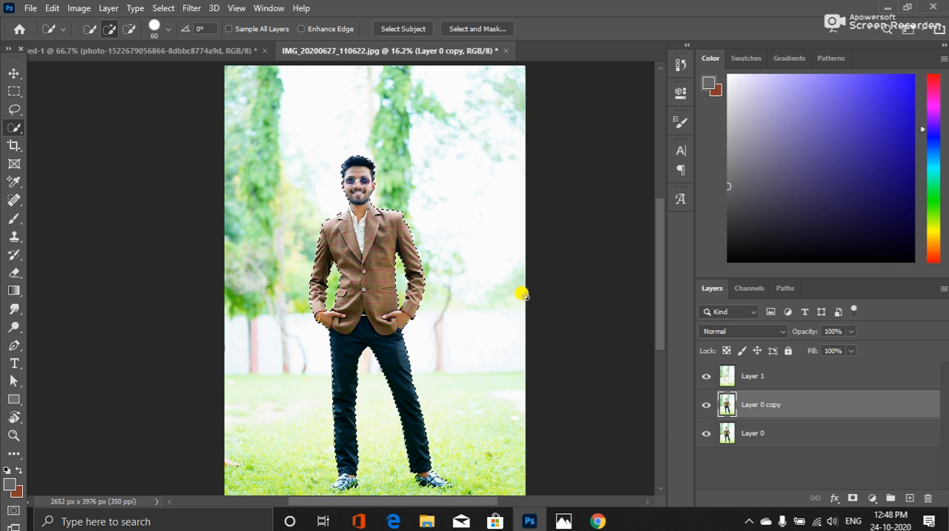
key(ctrl+j)
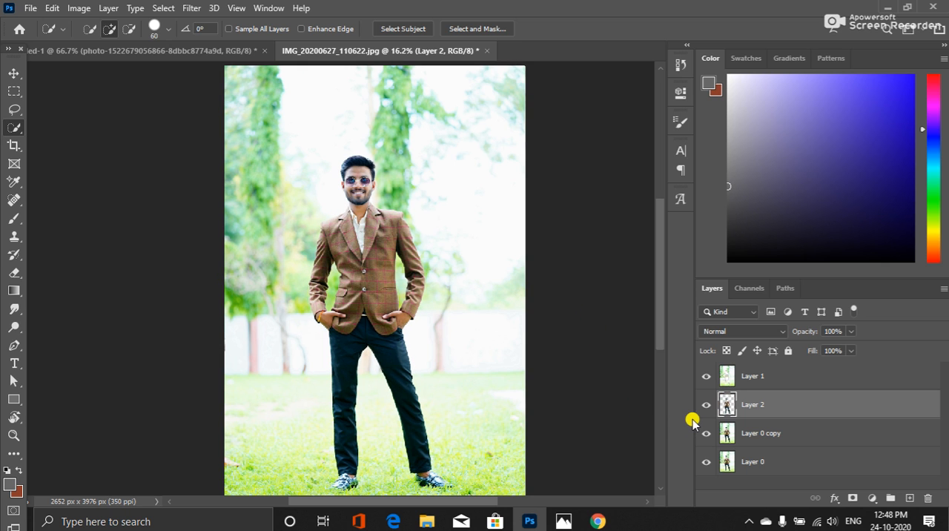
Hide Layer 0, Layer 0 copy and Layer 1 to isolate the man's cutout, and duplicate Layer 2 with the original hidden
click(706, 462)
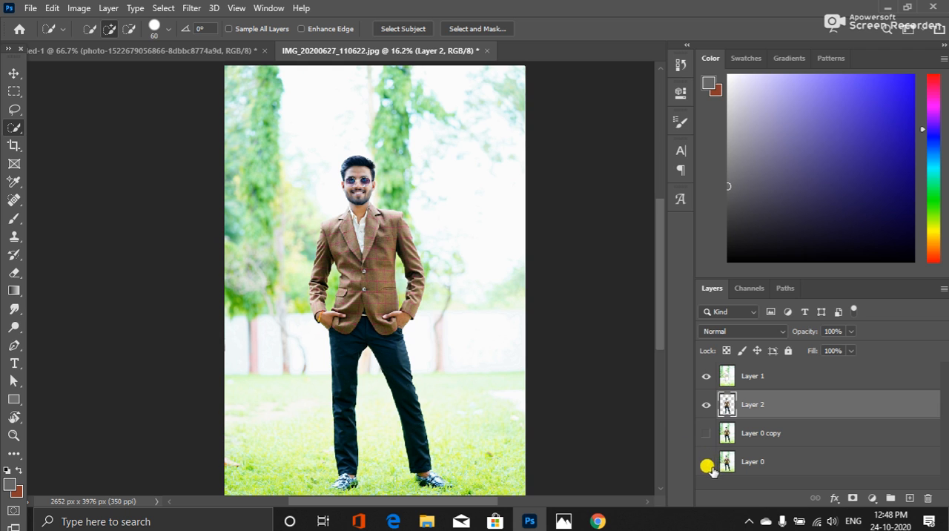
click(707, 376)
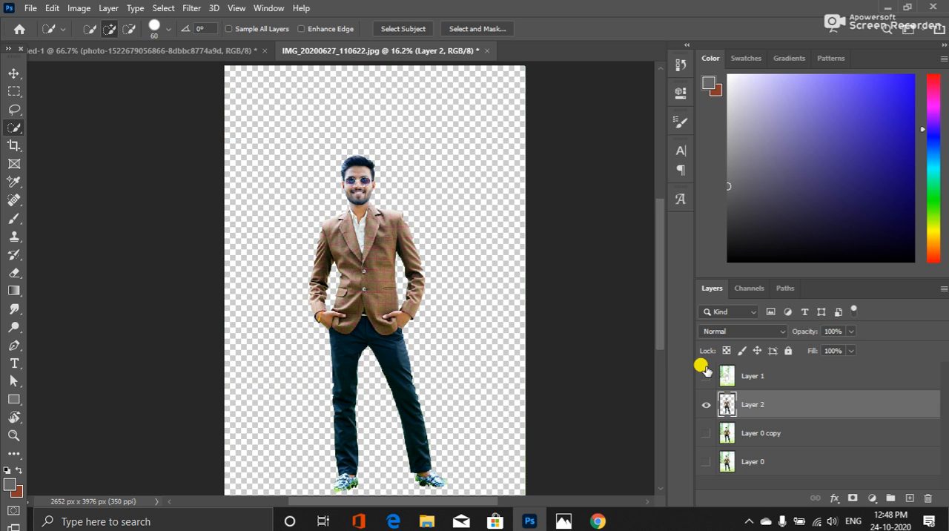
click(706, 376)
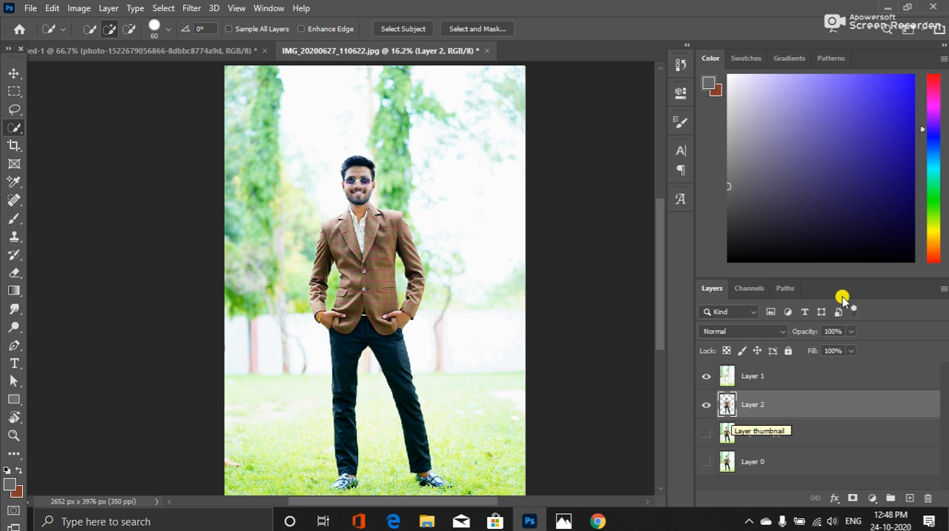
scroll(366, 220, up, 3)
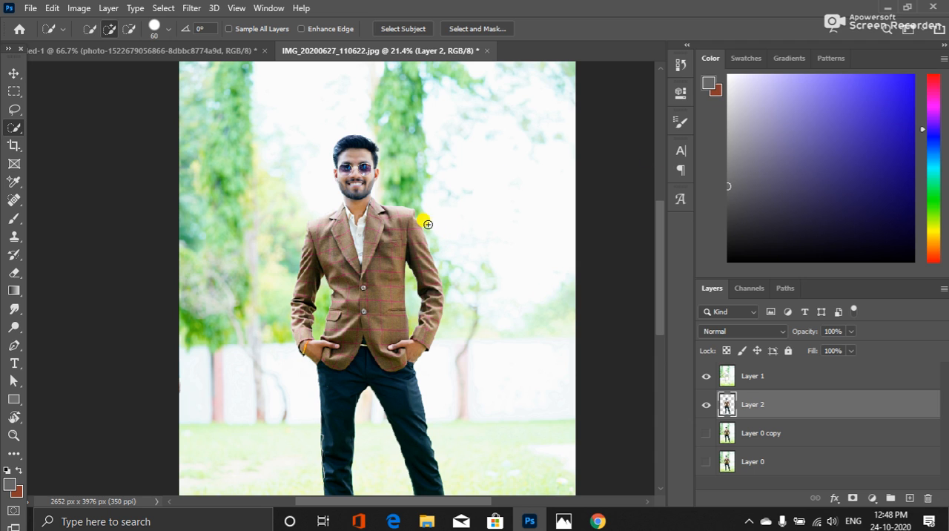
click(706, 378)
click(706, 432)
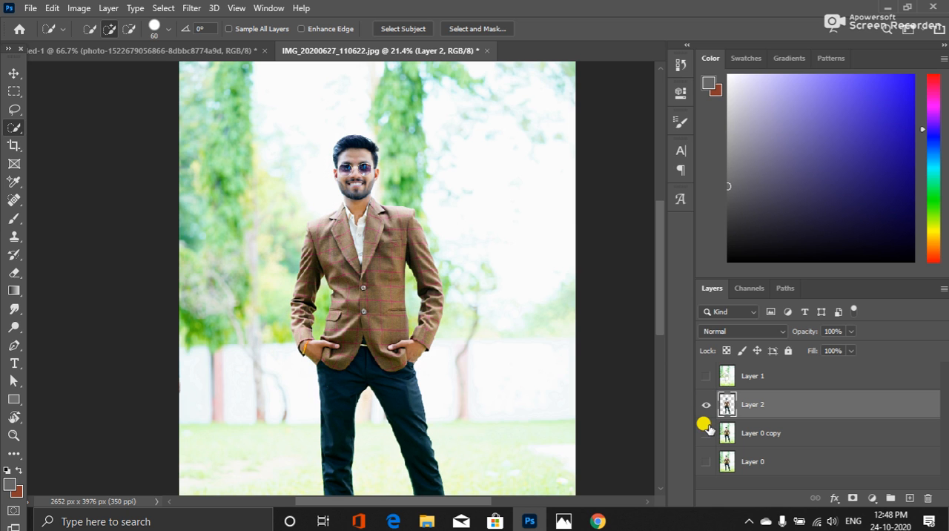
click(706, 429)
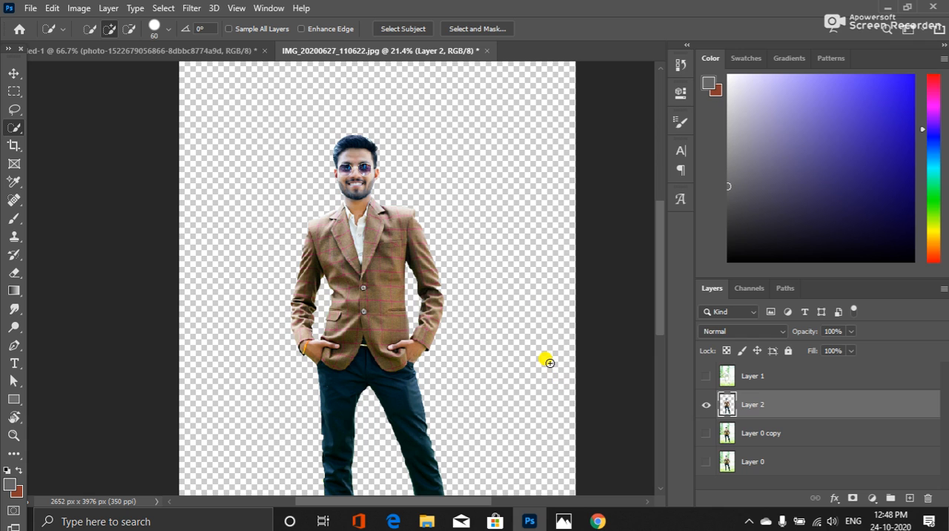
key(ctrl+j)
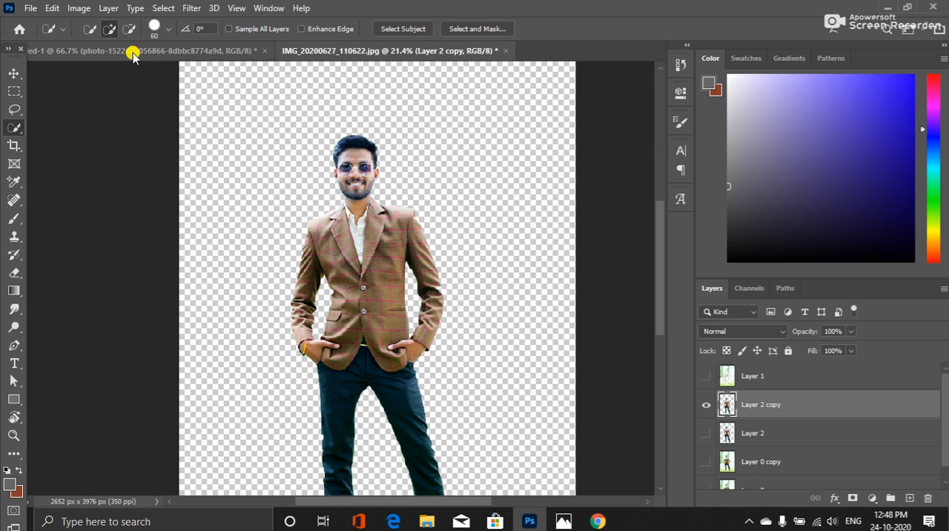
Try freehand Lasso selections around the man's head on Layer 2 copy, deselecting each one
click(14, 90)
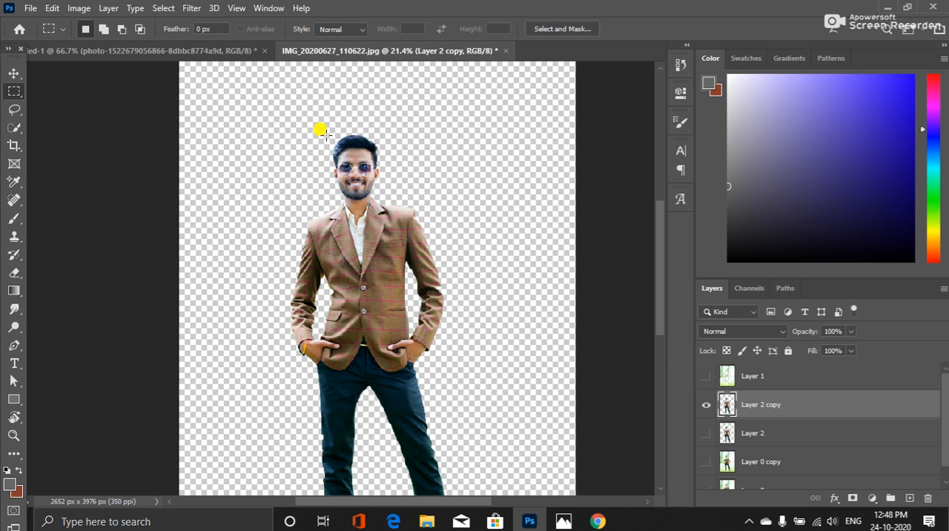
click(14, 109)
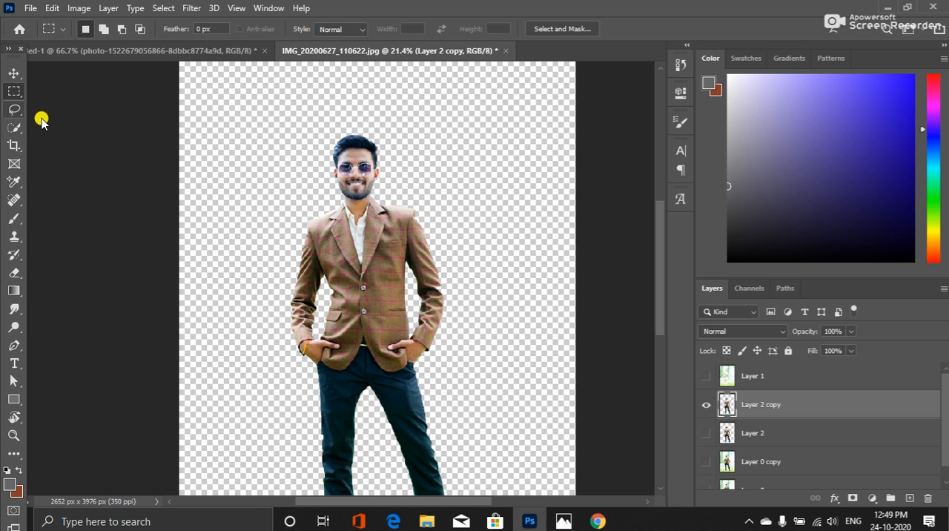
scroll(282, 150, up, 5)
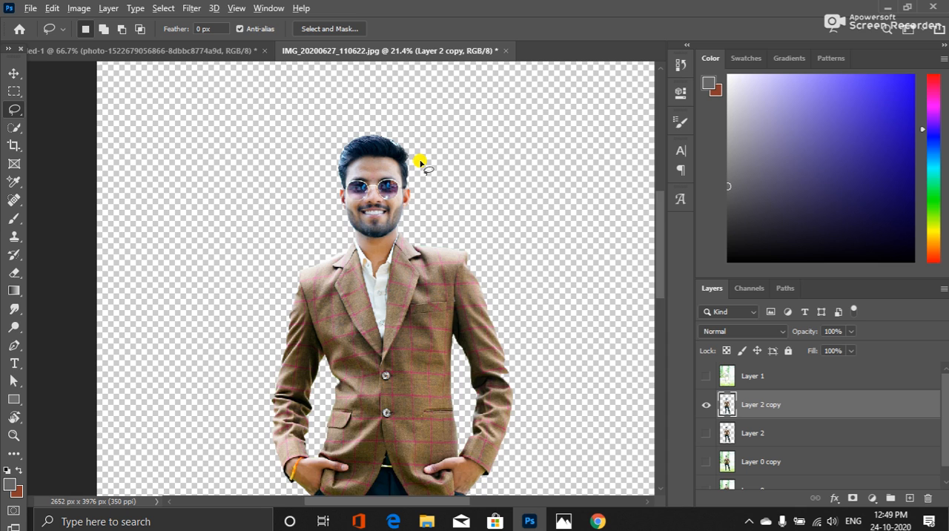
scroll(420, 162, up, 4)
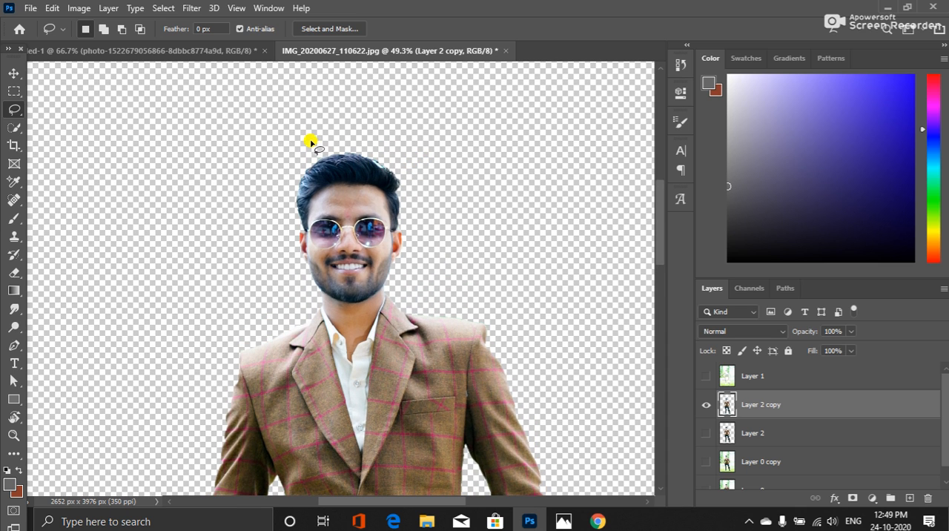
mouse_move(311, 139)
mouse_down()
mouse_move(369, 137)
mouse_move(390, 148)
mouse_move(411, 188)
mouse_move(428, 259)
mouse_move(395, 298)
mouse_move(300, 306)
mouse_move(270, 239)
mouse_move(282, 145)
mouse_move(305, 138)
mouse_up()
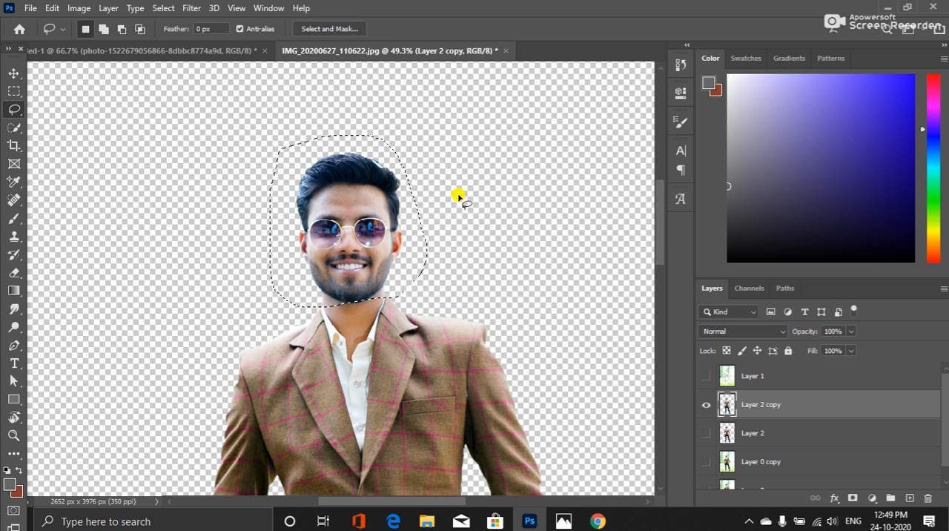
key(ctrl+d)
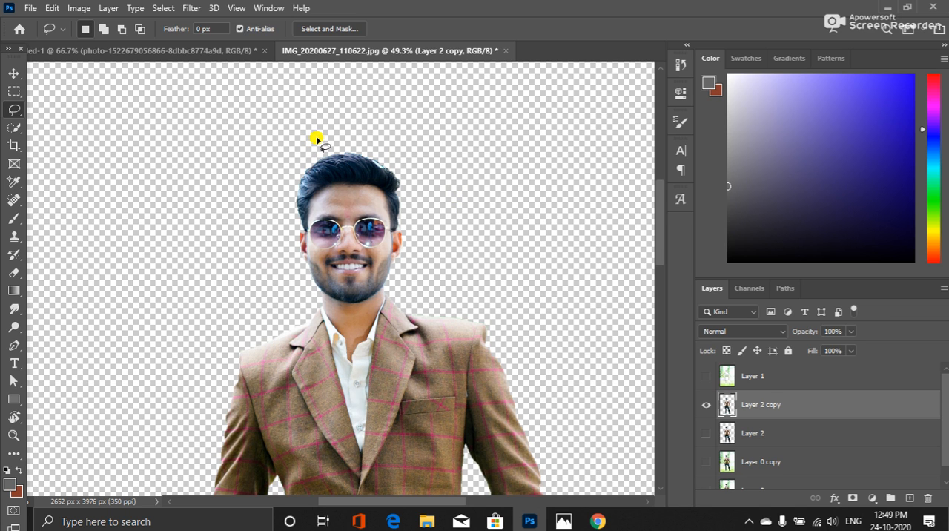
mouse_move(335, 140)
mouse_down()
mouse_move(368, 142)
mouse_move(411, 165)
mouse_move(418, 228)
mouse_move(389, 292)
mouse_move(359, 307)
mouse_move(315, 307)
mouse_move(282, 283)
mouse_move(277, 213)
mouse_move(319, 139)
mouse_up()
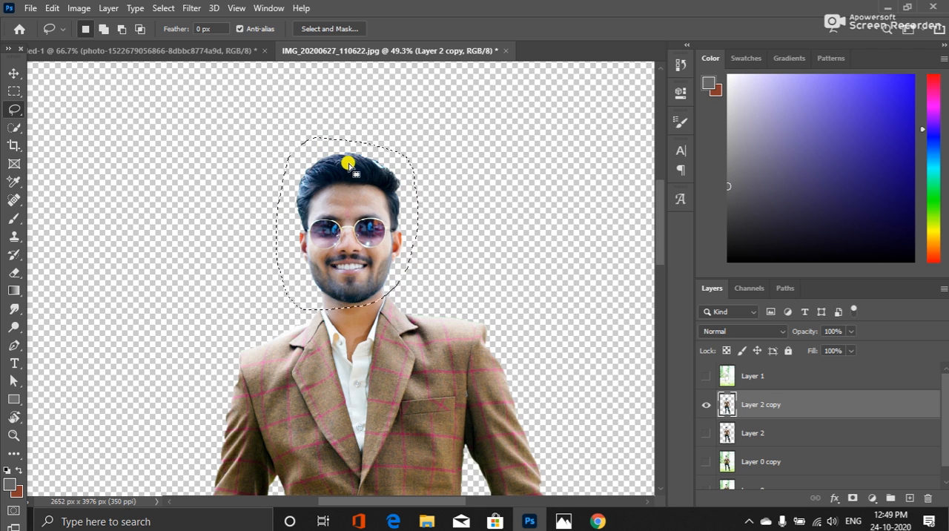
click(462, 244)
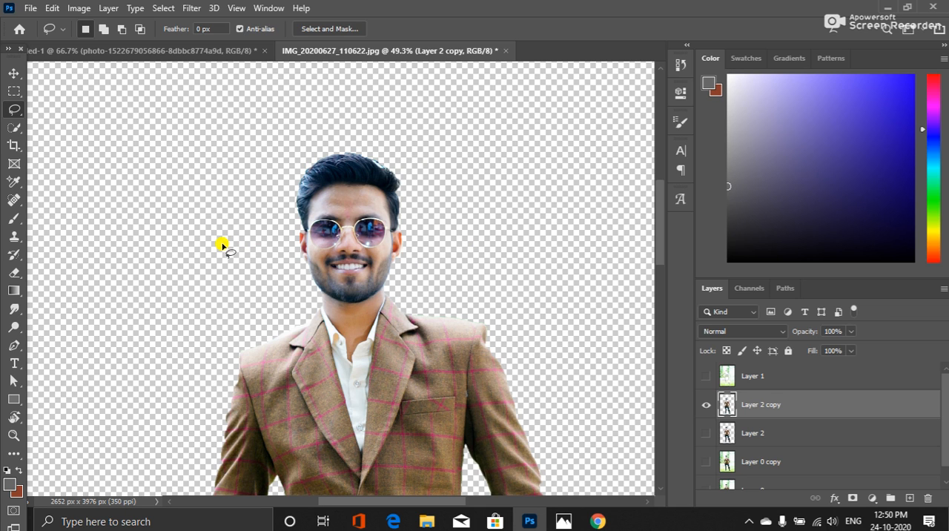
mouse_move(297, 139)
mouse_down()
mouse_move(379, 121)
mouse_move(419, 165)
mouse_move(430, 240)
mouse_move(415, 267)
mouse_move(376, 293)
mouse_move(331, 299)
mouse_move(288, 265)
mouse_move(310, 151)
mouse_up()
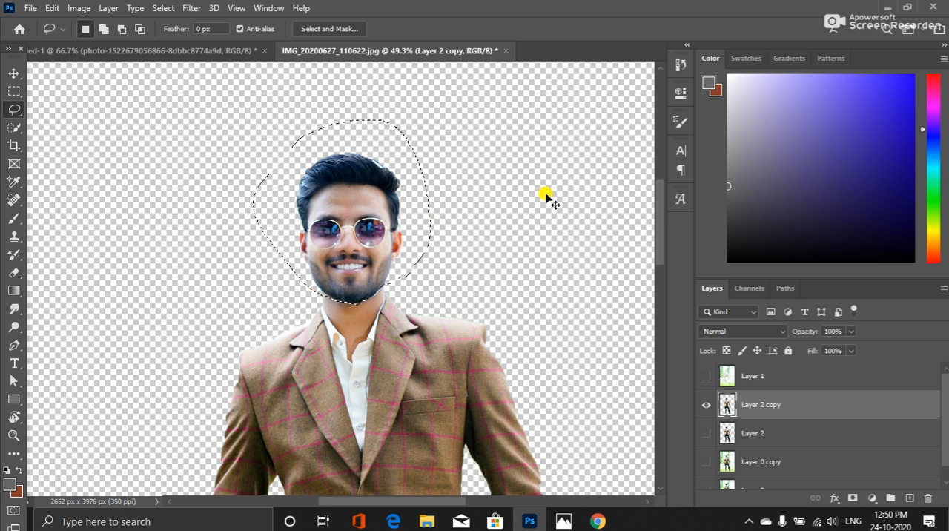
key(ctrl+d)
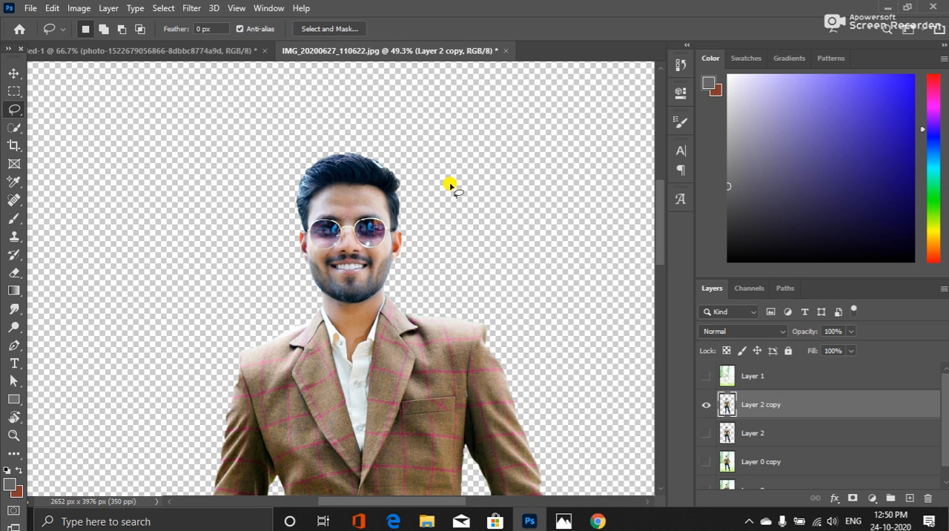
Select the man's head on Layer 2 copy with the Polygonal Lasso, following the jawline closely and passing loosely around the hair
right_click(15, 112)
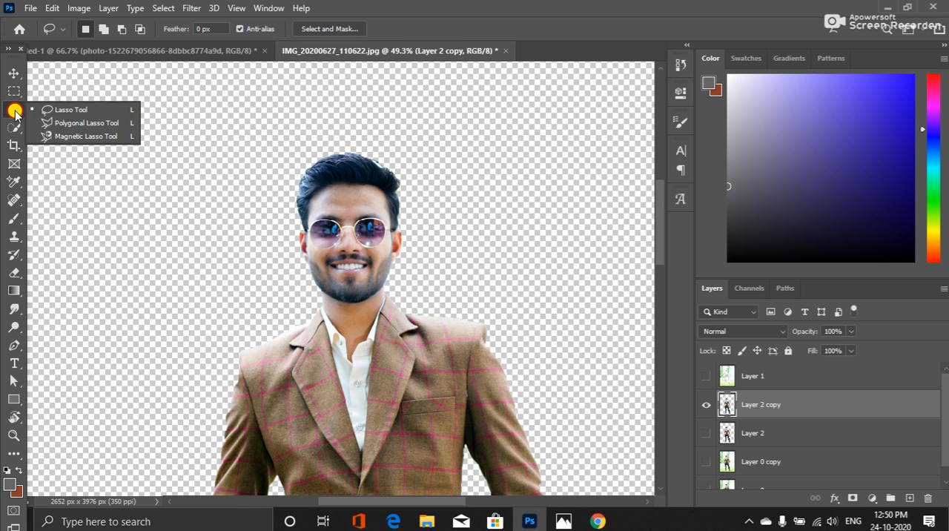
click(41, 125)
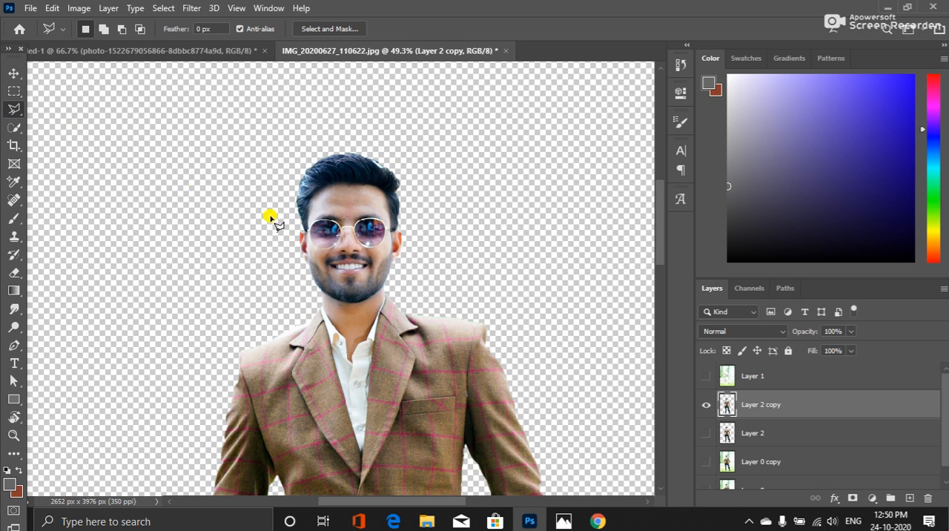
click(273, 162)
click(290, 267)
scroll(309, 281, up, 6)
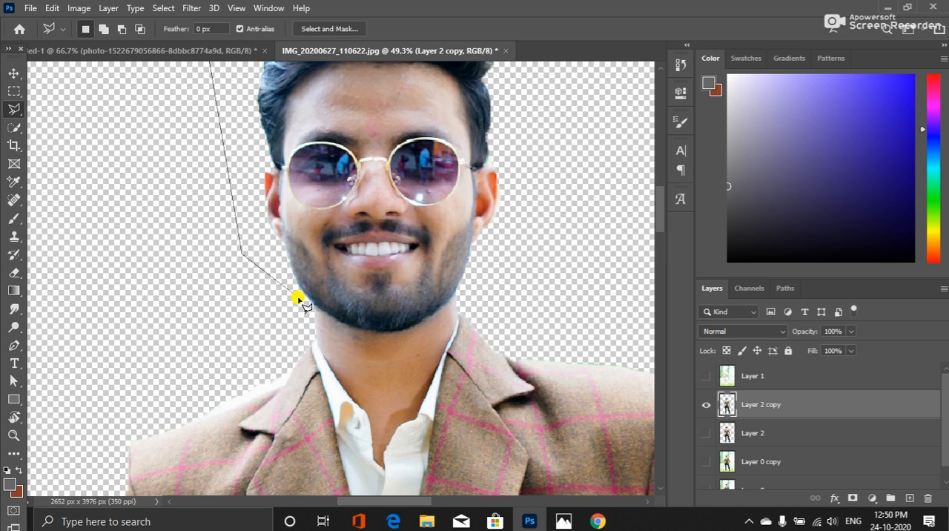
click(353, 327)
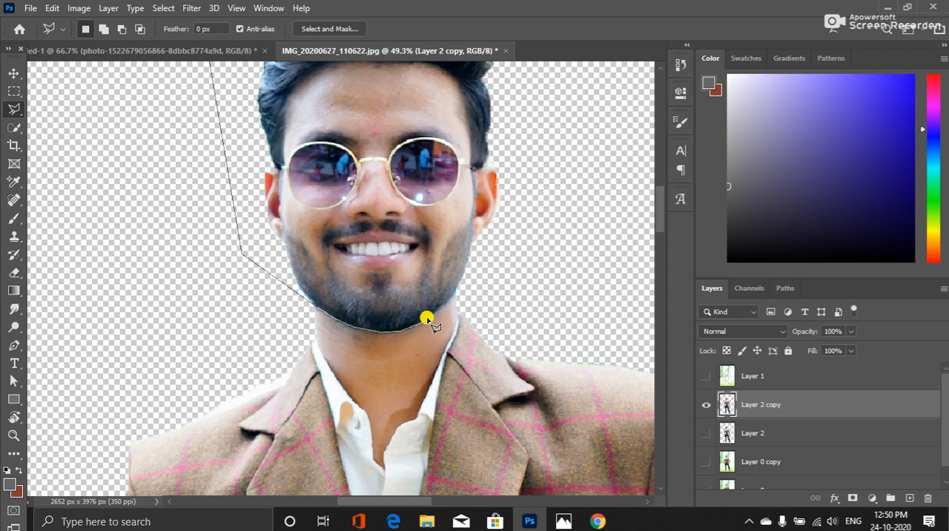
click(461, 278)
click(543, 225)
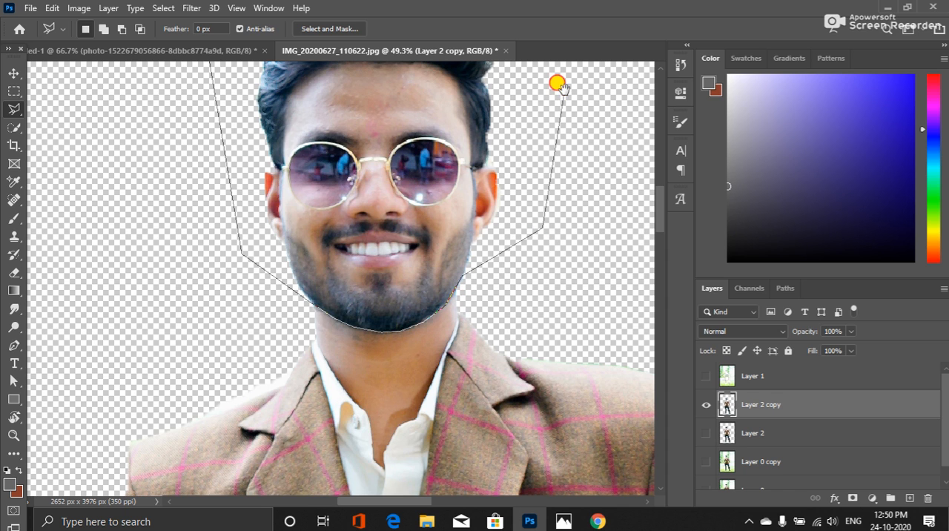
drag(564, 91, 563, 363)
click(544, 190)
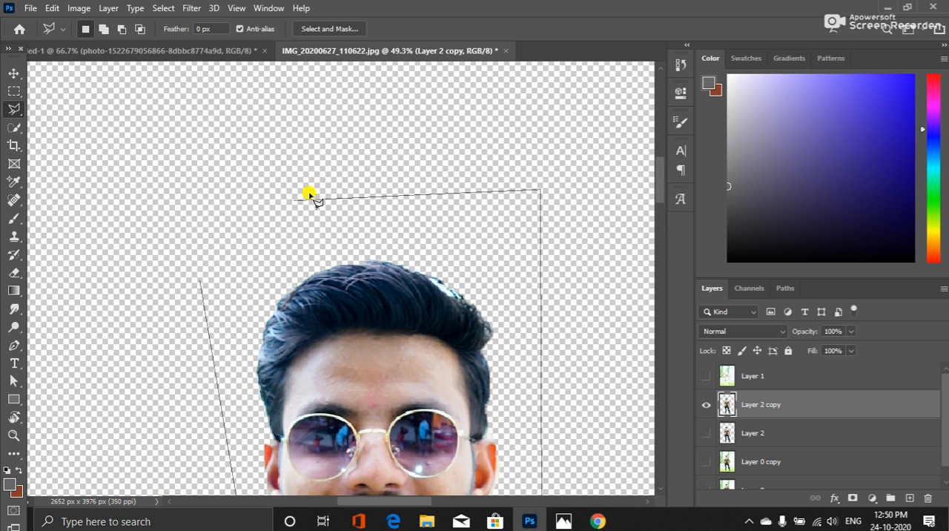
click(246, 231)
key(Escape)
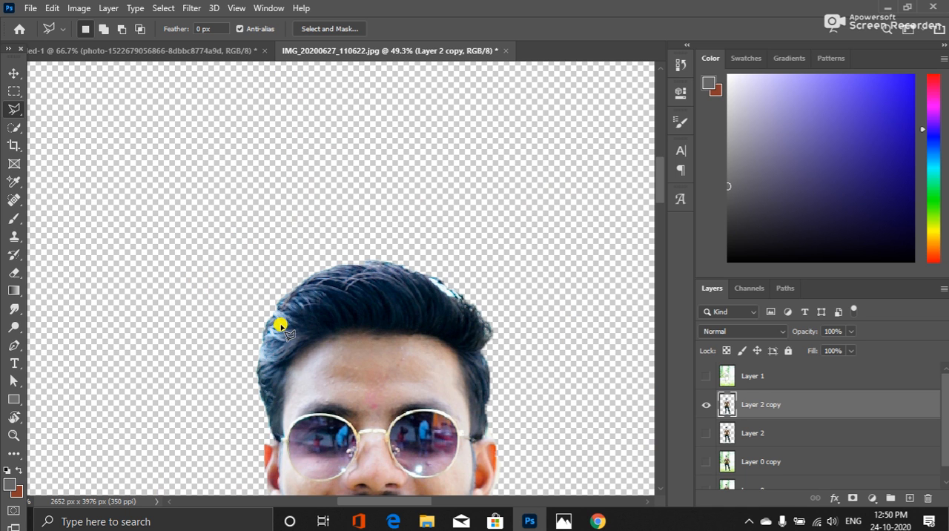
drag(307, 370, 273, 254)
drag(284, 339, 282, 290)
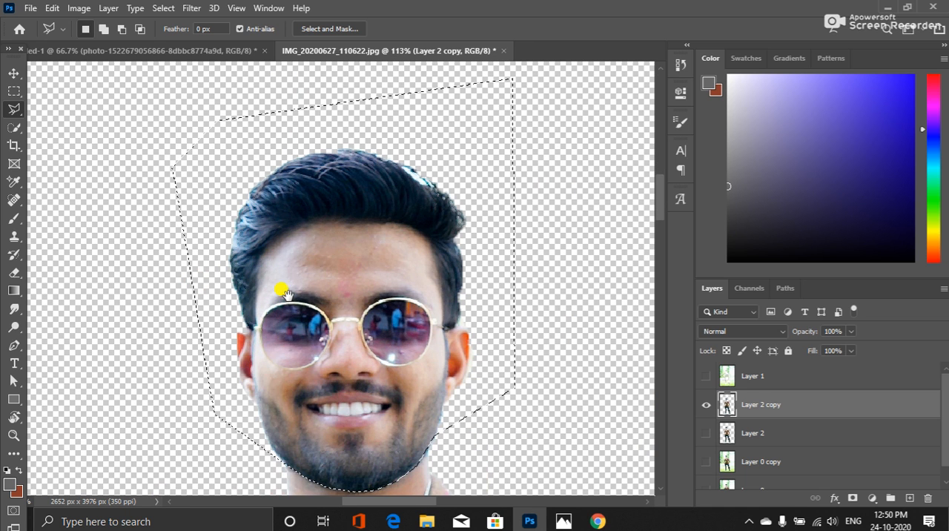
scroll(303, 302, down, 3)
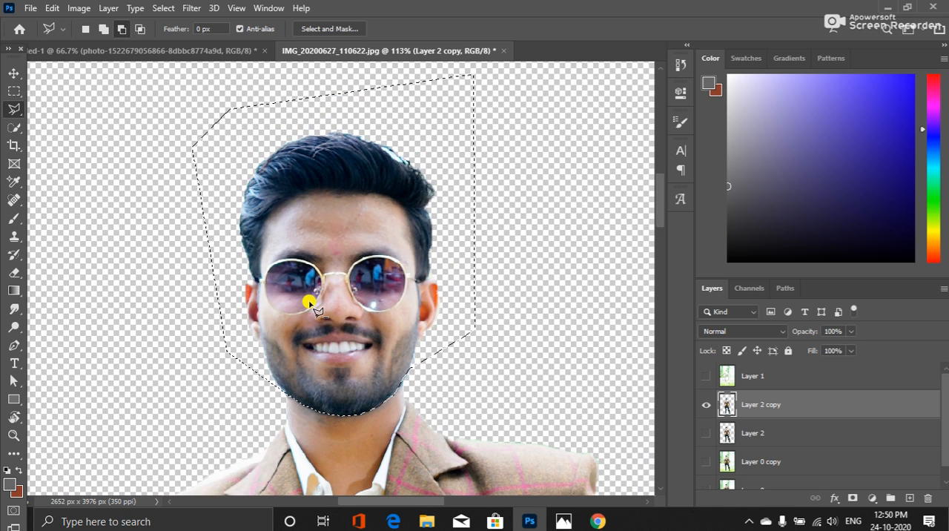
scroll(328, 318, down, 3)
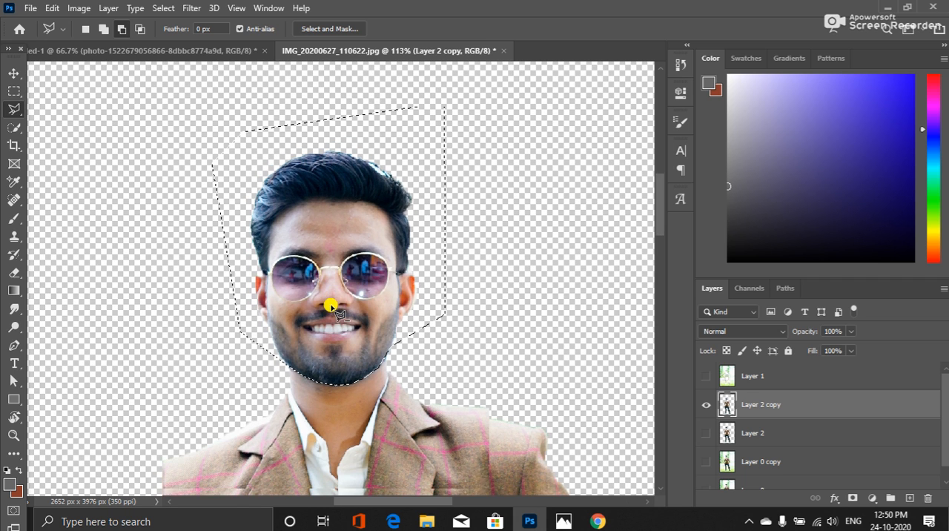
scroll(332, 301, down, 2)
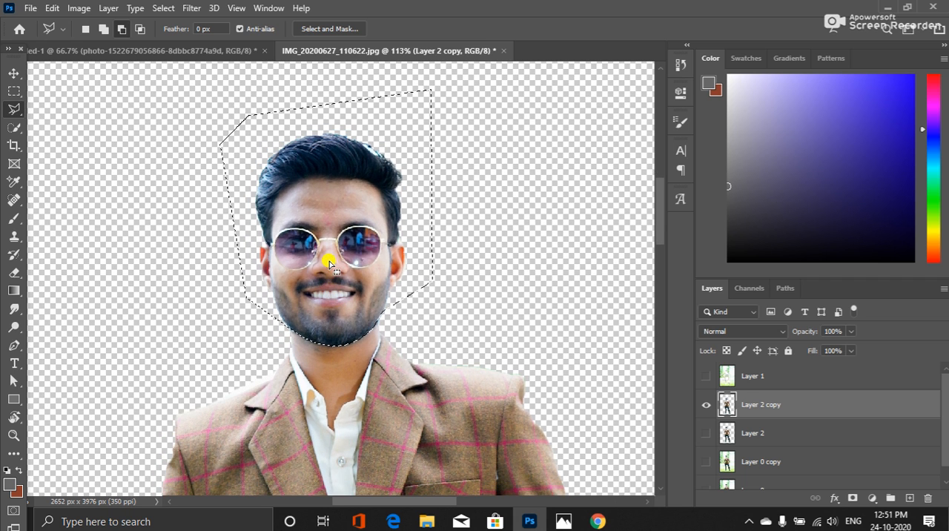
Subtract a strip above the hair from the head selection with the Polygonal Lasso, leaving a straight upper edge
scroll(333, 258, down, 3)
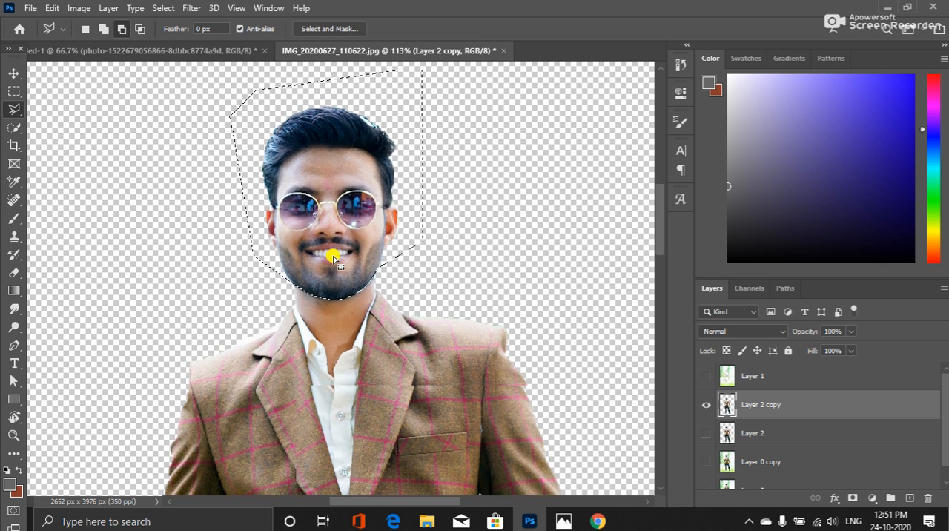
scroll(334, 258, down, 3)
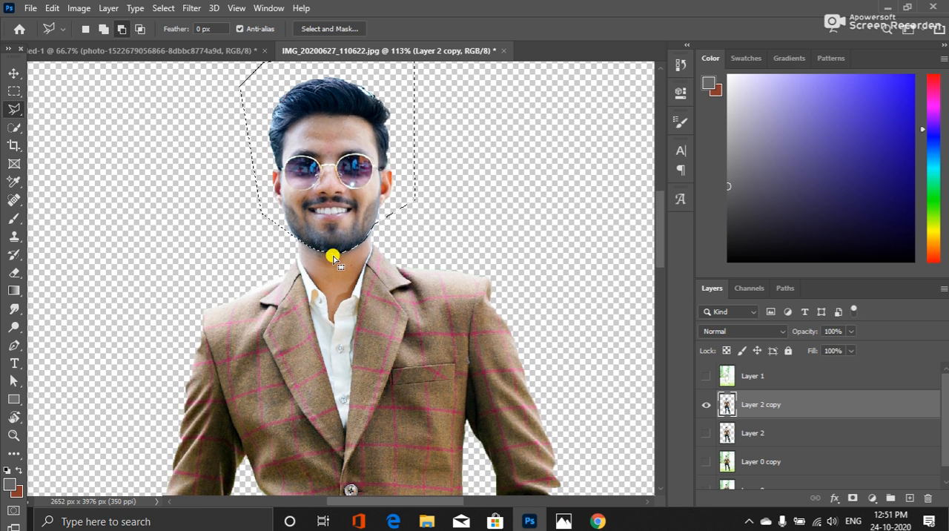
scroll(333, 257, down, 3)
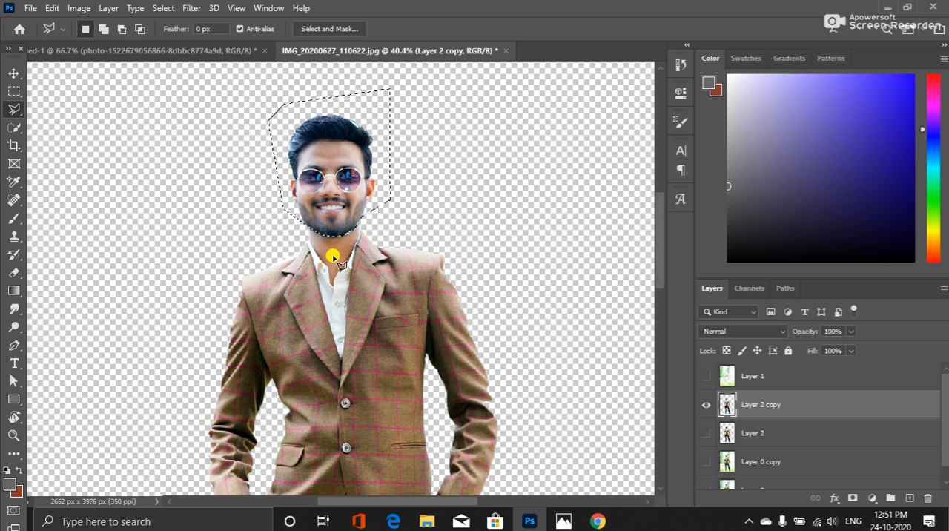
key(alt)
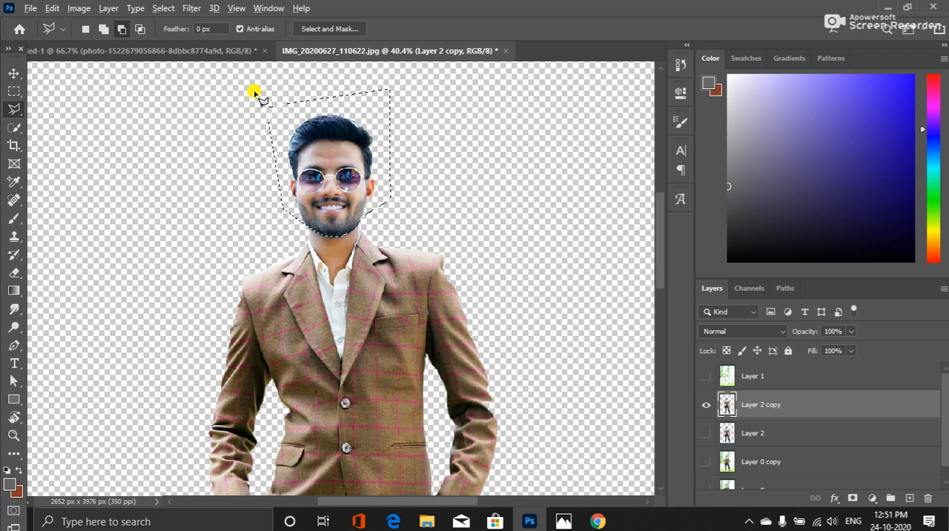
click(252, 95)
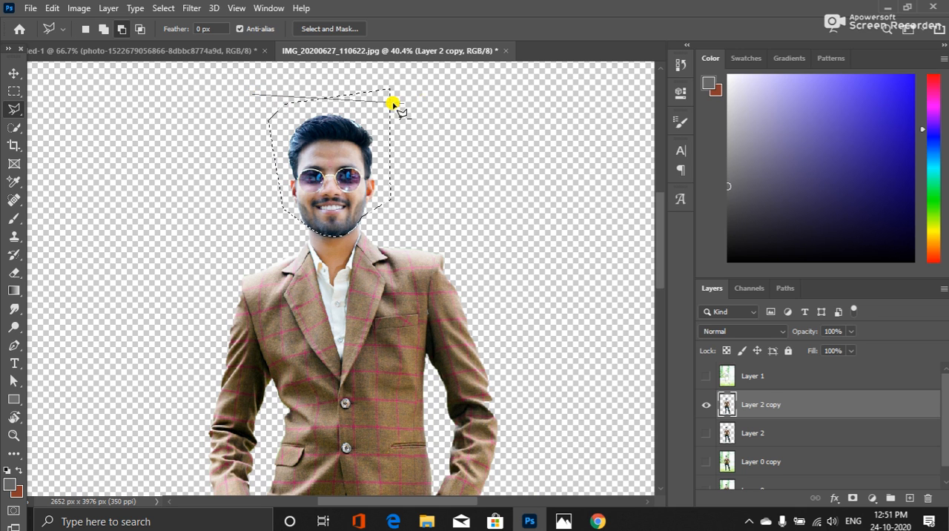
click(248, 105)
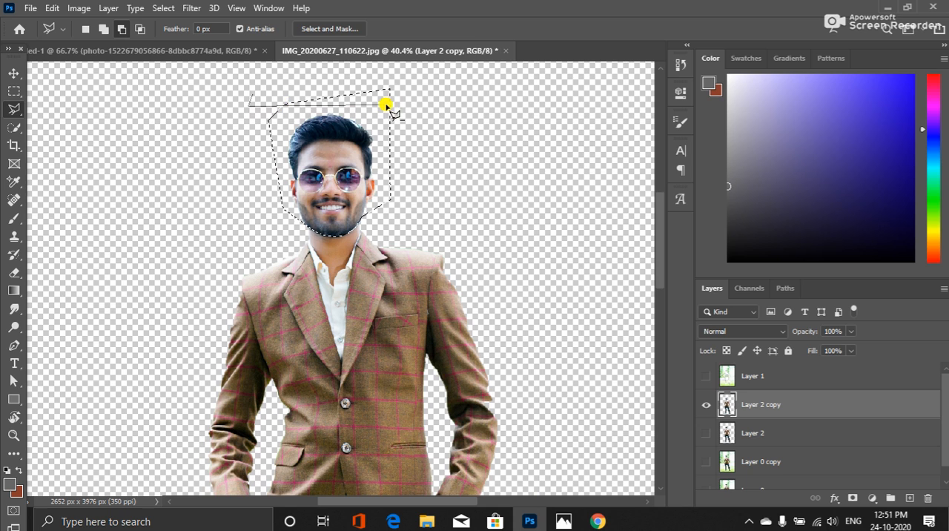
click(415, 106)
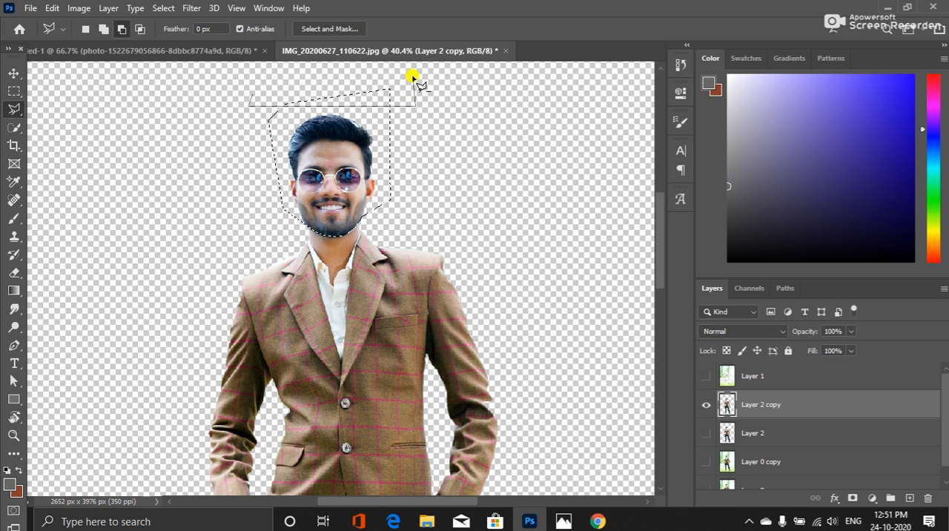
click(414, 74)
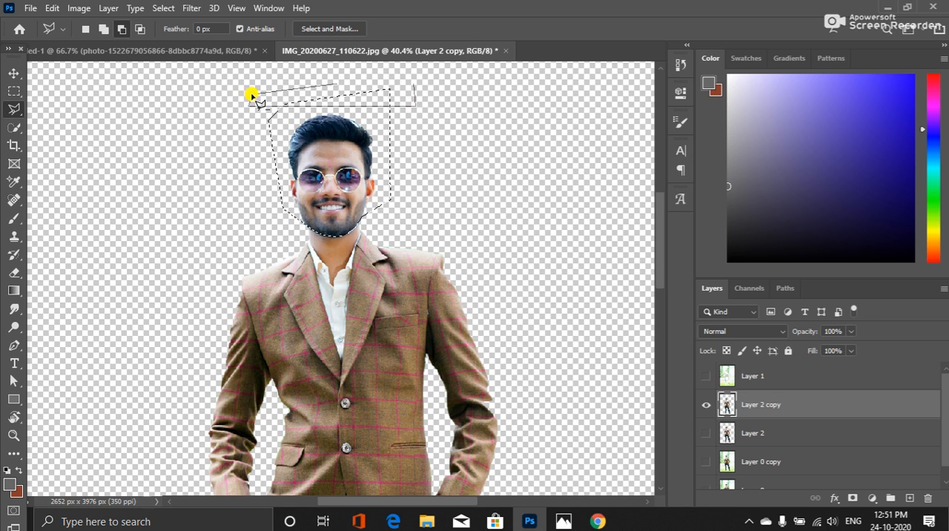
click(253, 95)
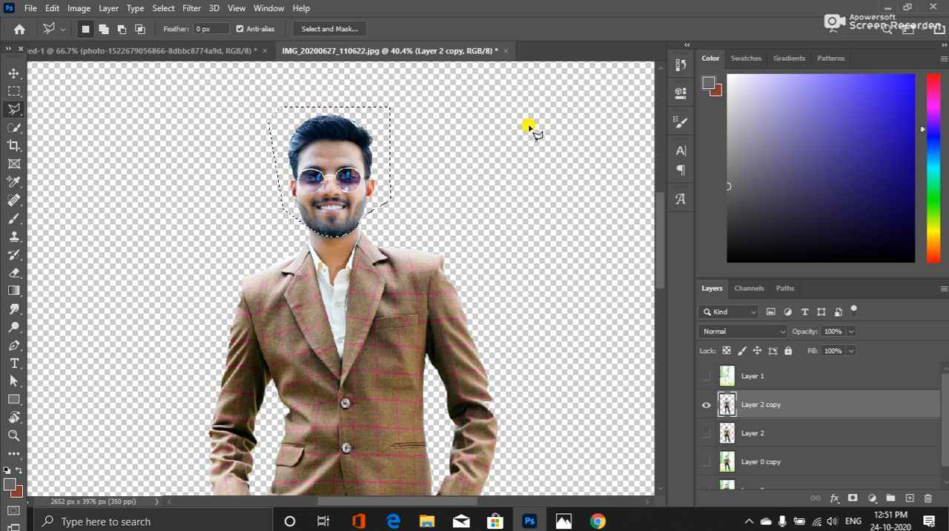
Copy the selected head onto a new layer and enlarge it proportionally around its center to about 143%
key(ctrl+j)
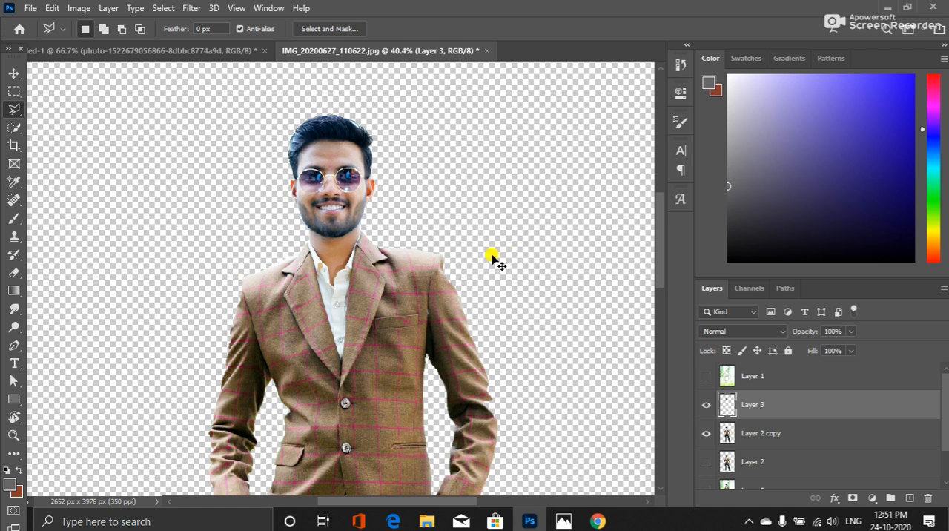
key(ctrl+t)
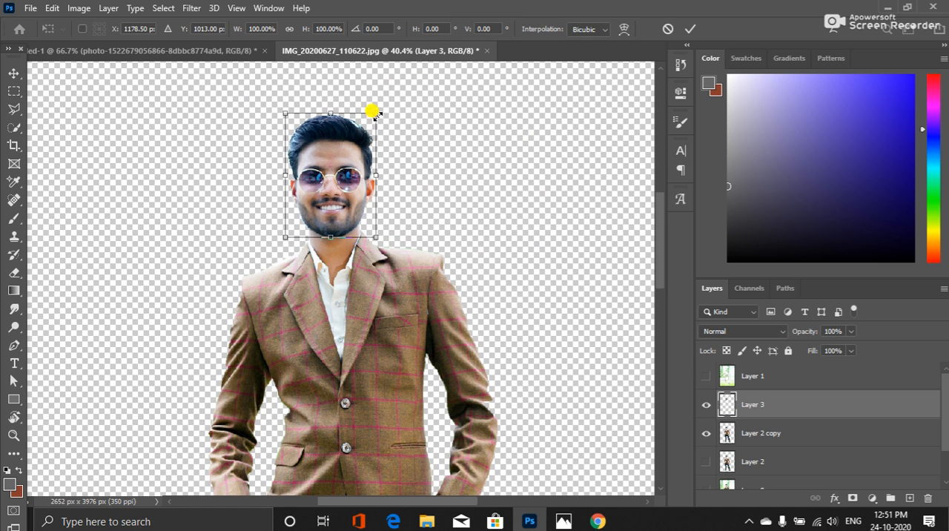
drag(374, 112, 394, 93)
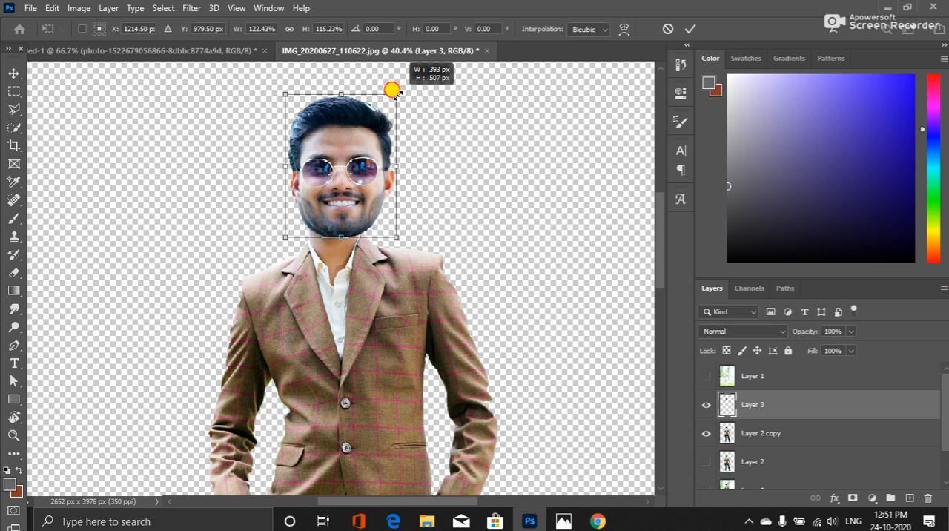
drag(391, 90, 397, 87)
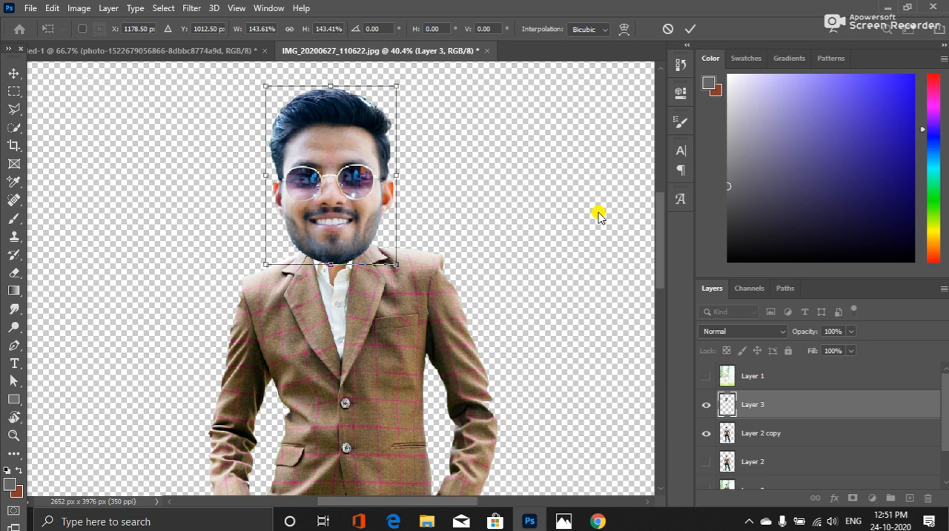
Nudge the enlarged head vertically until its chin meets the neck, at Y 918.50 px
key(shift+Up)
key(shift+Up)
key(shift+Up)
key(shift+Up)
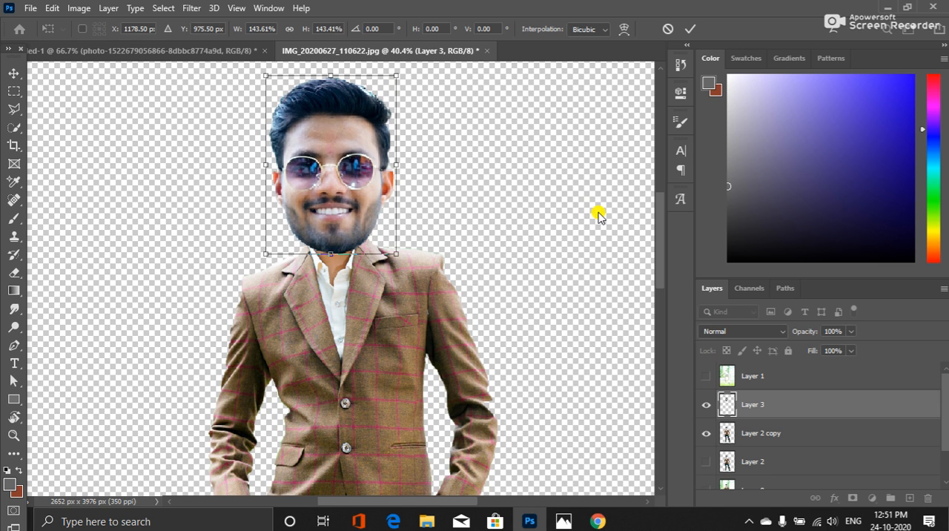
key(Up)
key(Up)
key(Up)
key(Up)
key(Up)
key(Up)
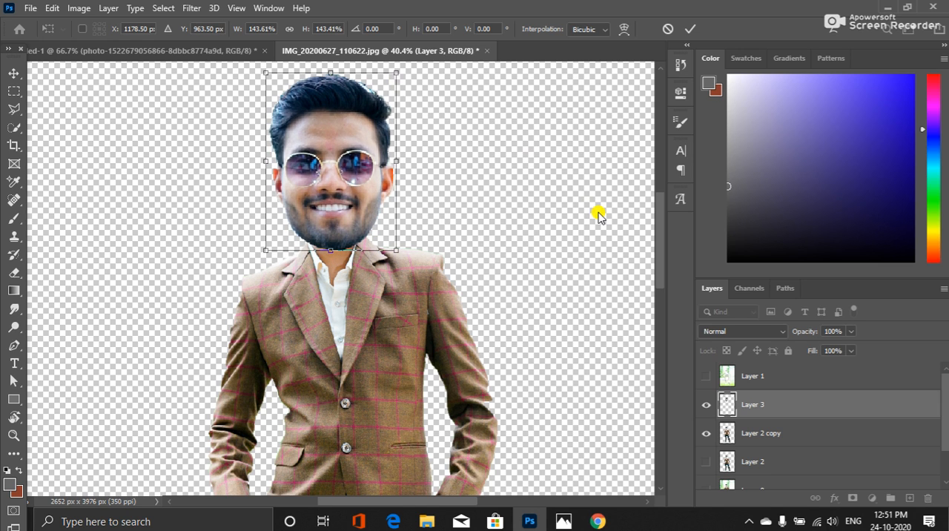
key(Up)
key(Up)
key(Up)
key(Up)
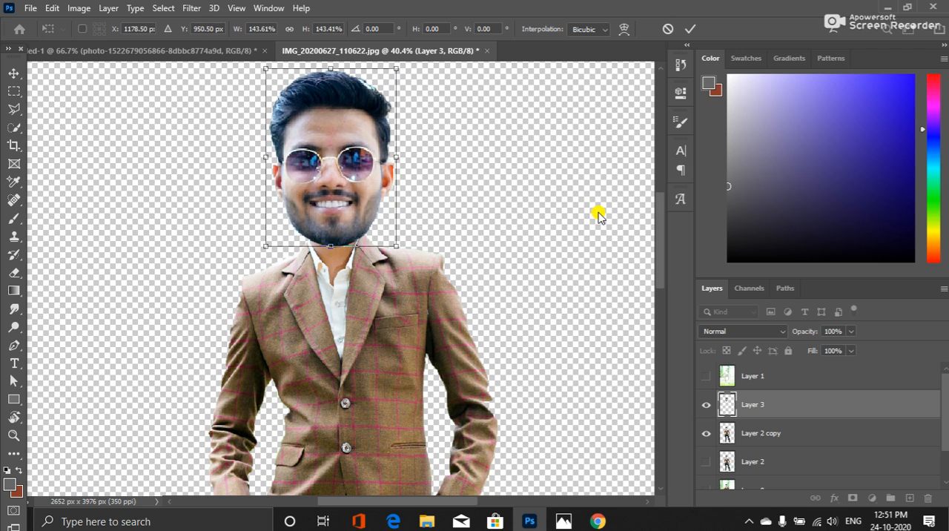
key(Up)
key(Up)
key(Up)
key(Up)
key(Up)
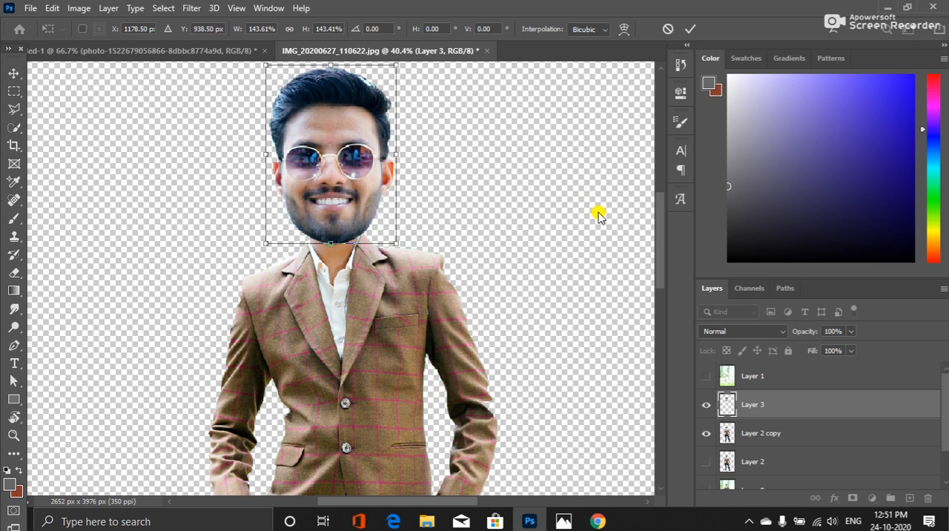
key(Up)
key(Up)
key(Up)
key(Up)
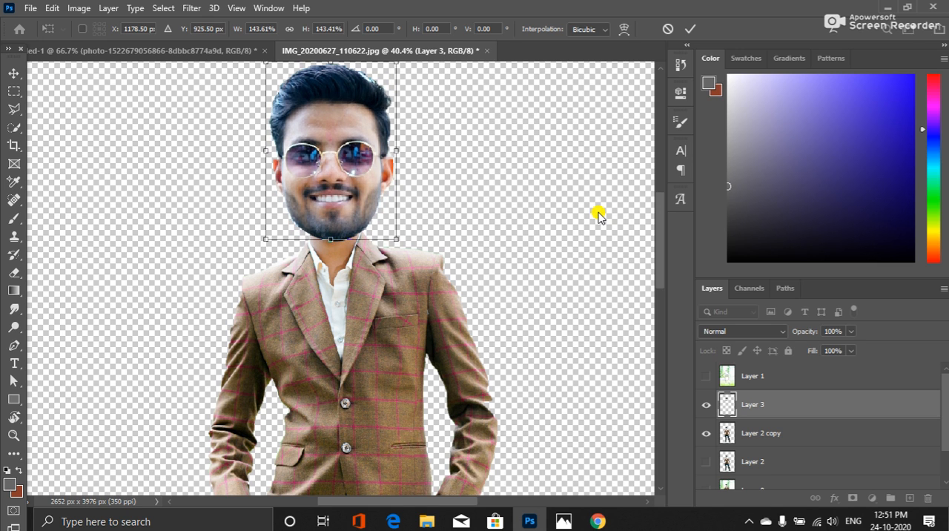
key(Up)
key(Up)
key(Up)
key(Up)
key(Up)
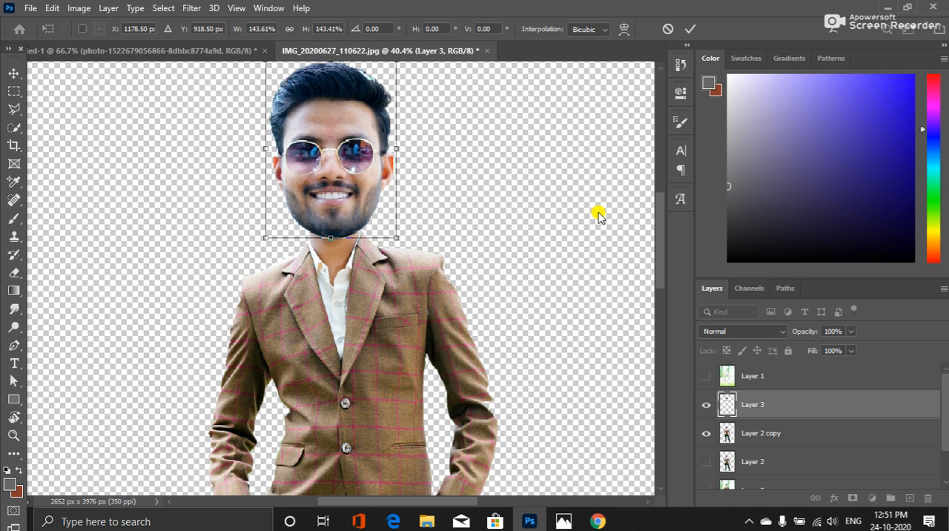
key(Up)
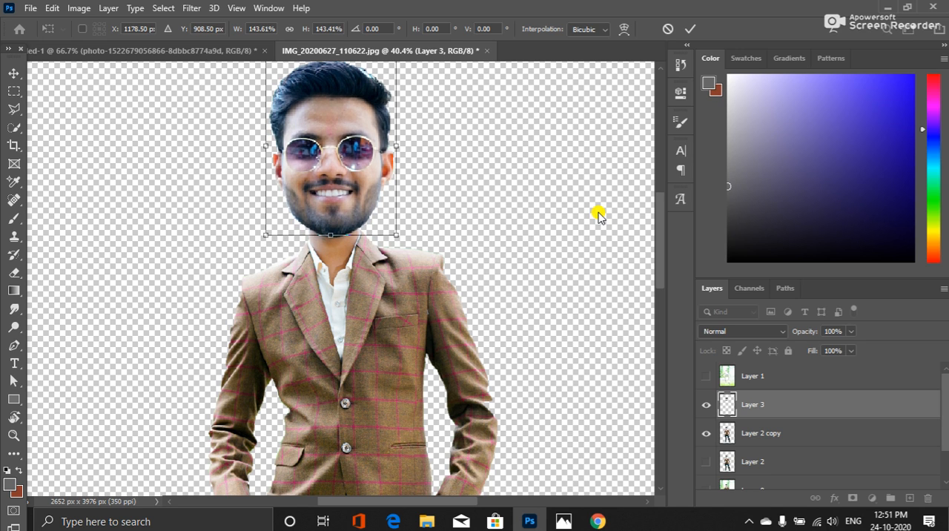
key(Down)
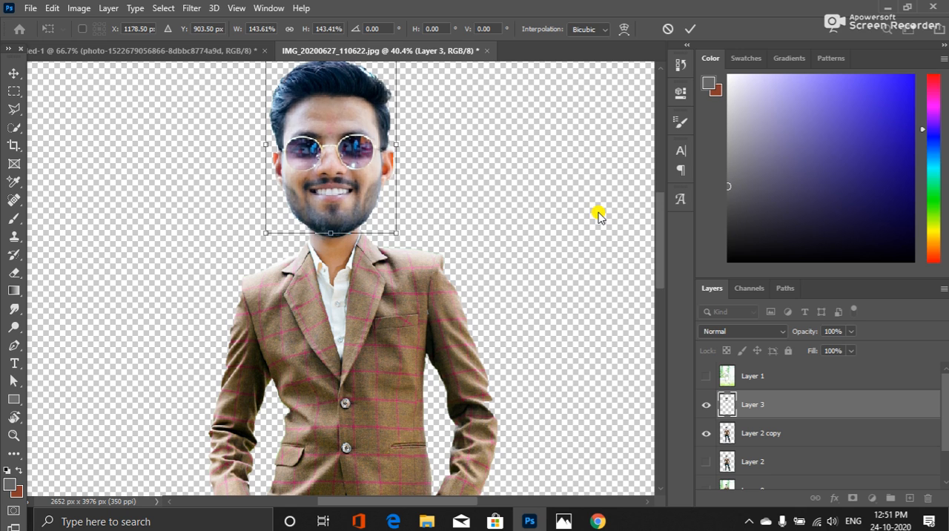
key(Down)
key(Down)
key(Down)
key(Down)
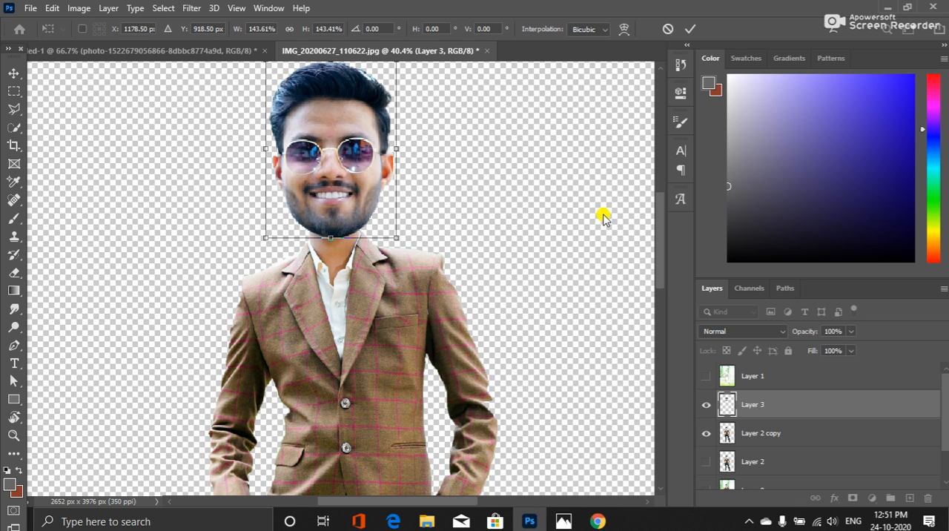
Enlarge the head further to about 162%, align its chin with the neck at Y 876 px, and apply the transform
drag(397, 237, 405, 248)
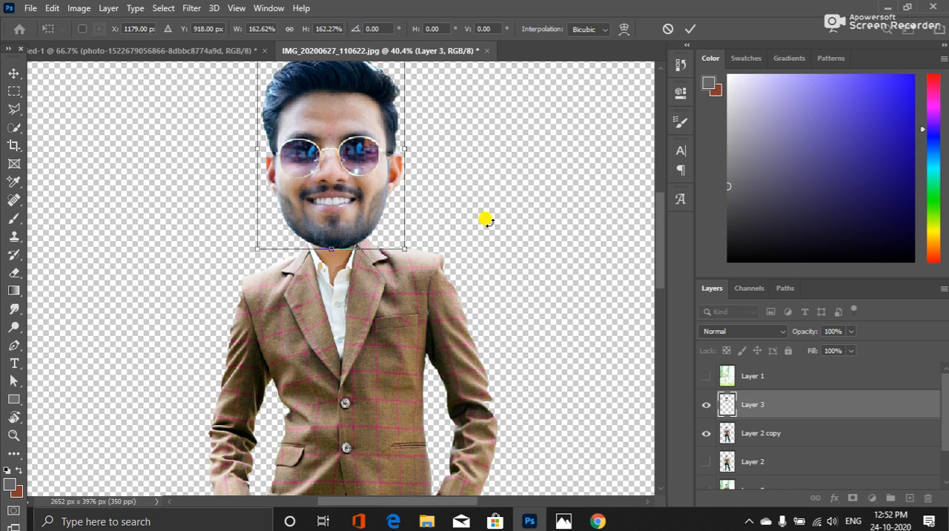
key(Up)
key(Up)
key(Up)
key(Up)
key(Up)
key(Up)
key(Up)
key(Up)
key(Up)
key(Up)
key(Up)
key(Up)
key(Up)
key(Up)
key(Up)
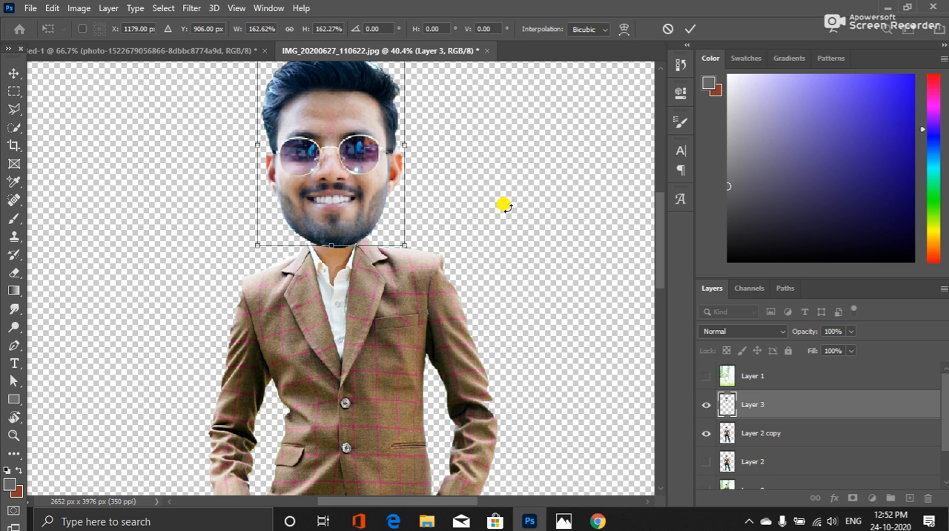
key(Up)
key(Up)
key(Up)
key(Up)
key(Up)
key(Up)
key(Up)
key(Up)
key(Up)
key(Up)
key(Up)
key(Up)
key(Up)
key(Up)
key(Up)
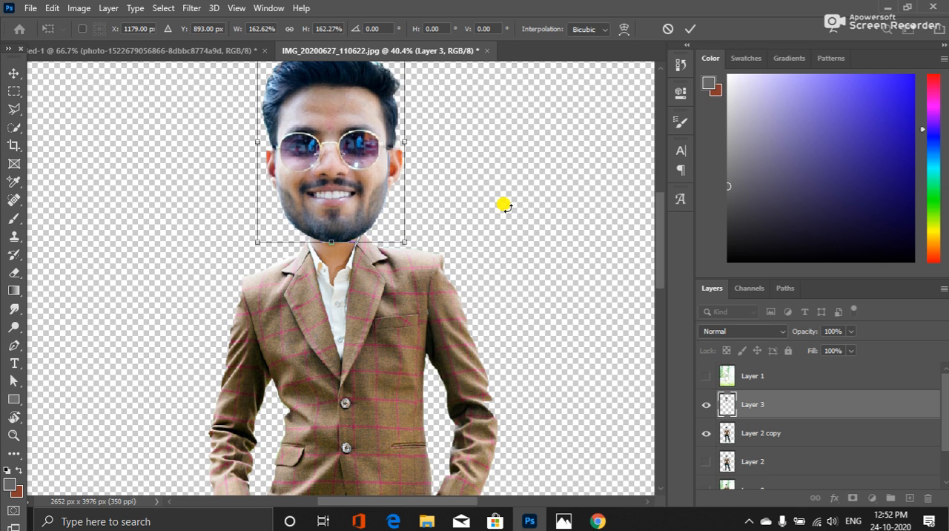
key(Up)
key(Up)
key(Up)
key(Up)
key(Up)
key(Up)
key(Up)
key(Up)
key(Up)
key(Up)
key(Up)
key(Up)
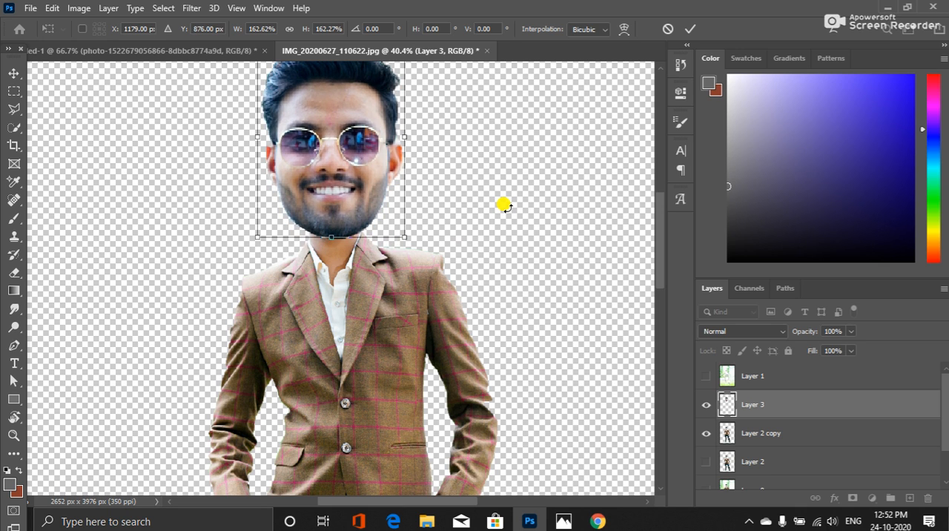
key(Up)
key(Up)
key(Up)
key(Up)
key(Up)
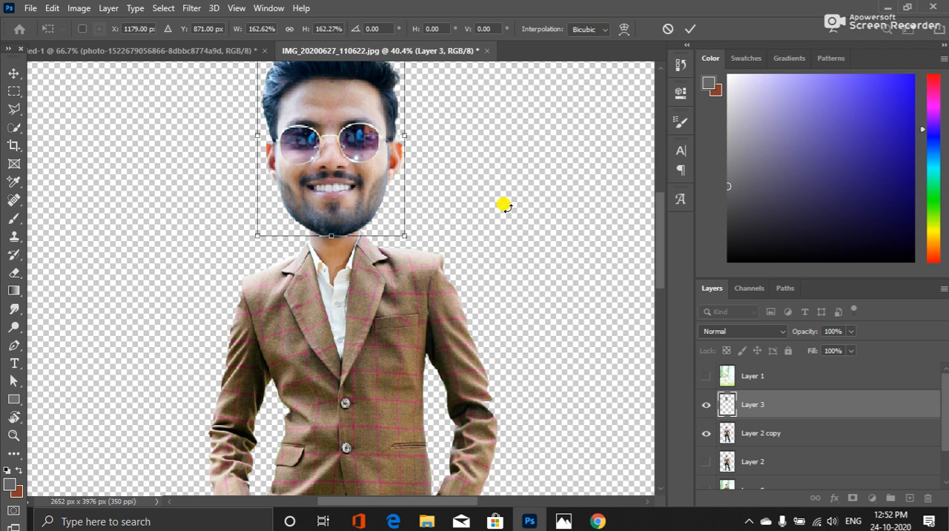
key(Down)
key(Down)
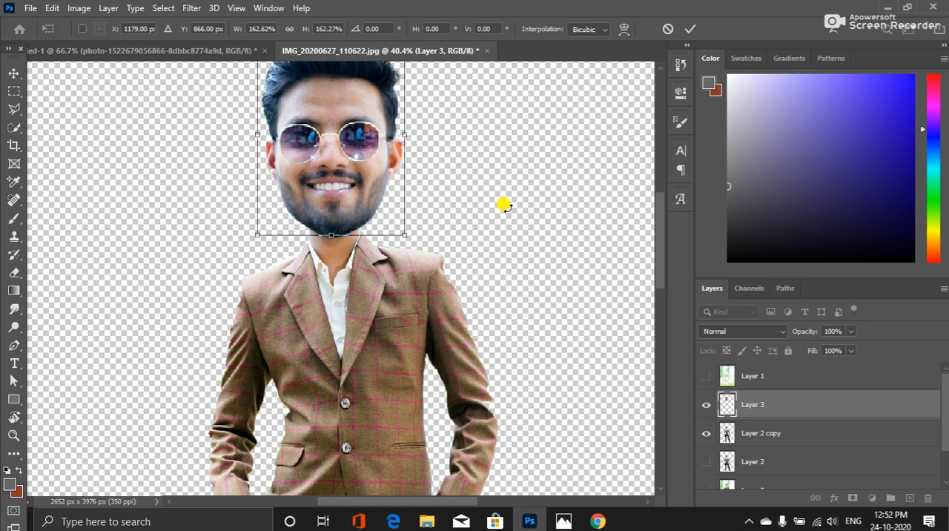
key(Down)
key(Down)
key(Down)
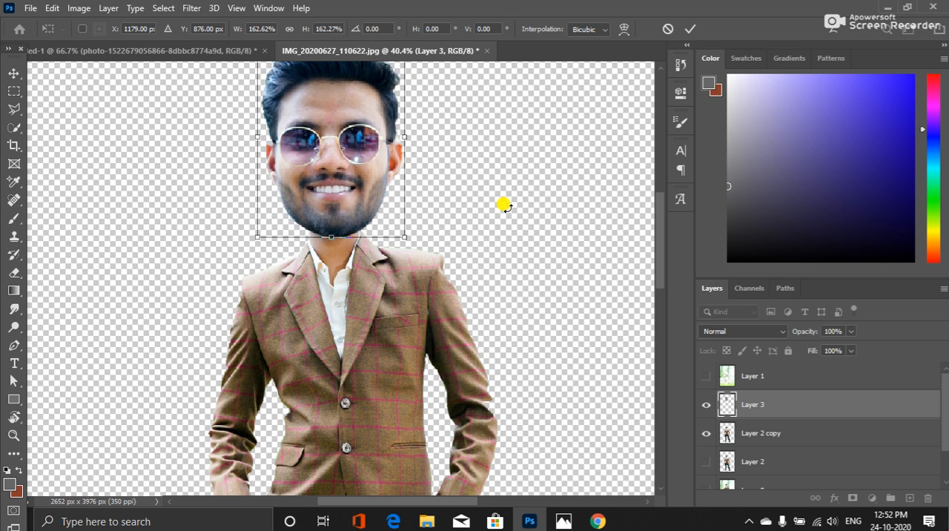
key(Return)
key(l)
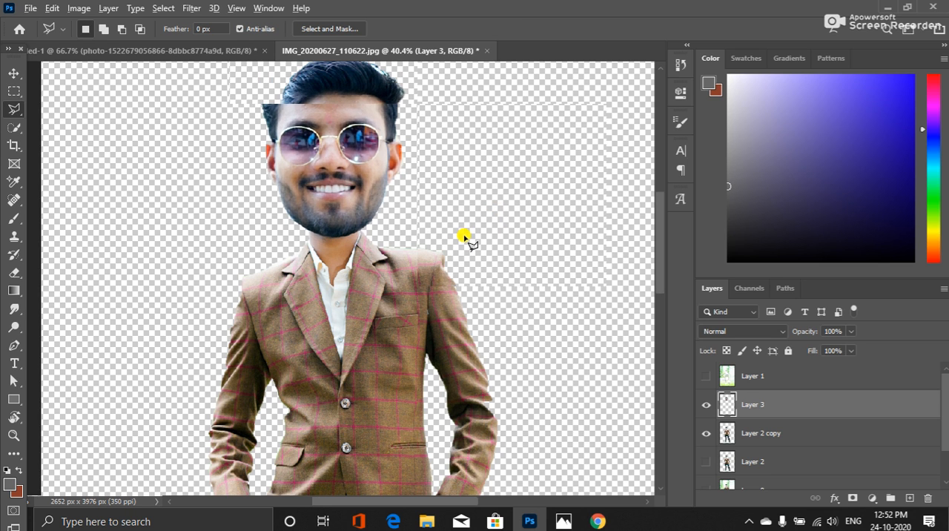
Taper the full-body Layer 2 copy toward the feet with a Perspective transform, to a horizontal skew of about -2.70°
scroll(463, 237, down, 1)
scroll(433, 217, down, 3)
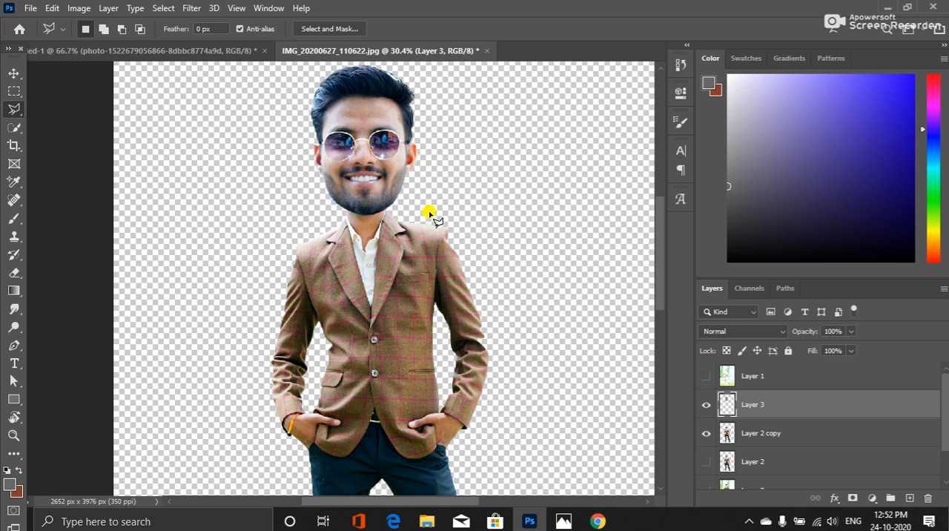
scroll(548, 274, down, 3)
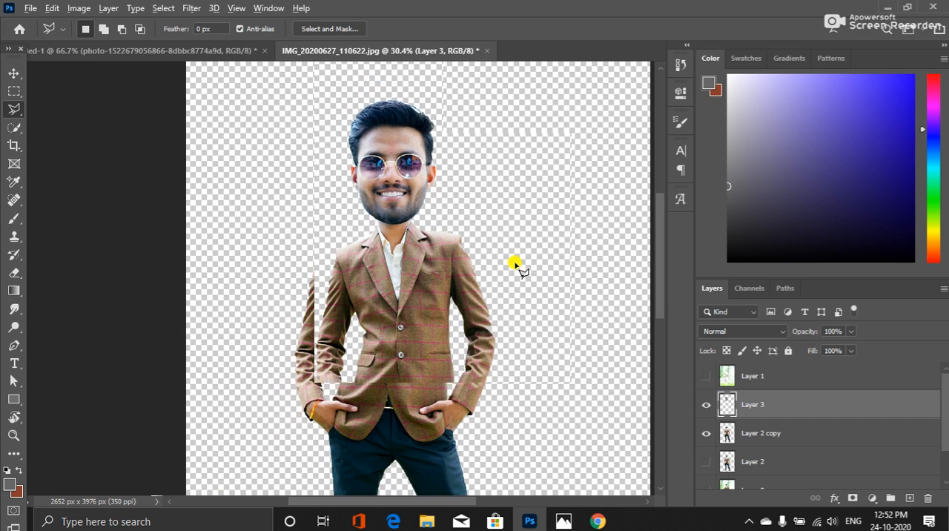
scroll(507, 256, down, 3)
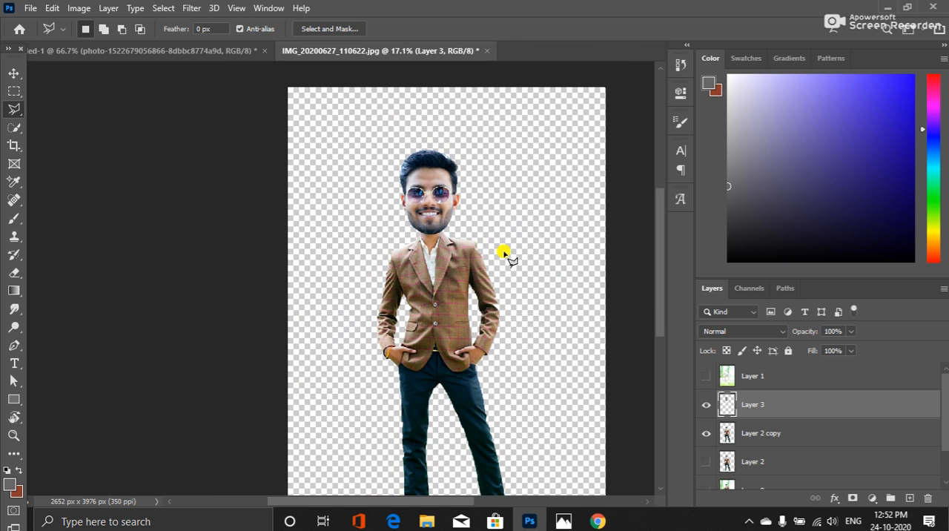
scroll(507, 256, down, 1)
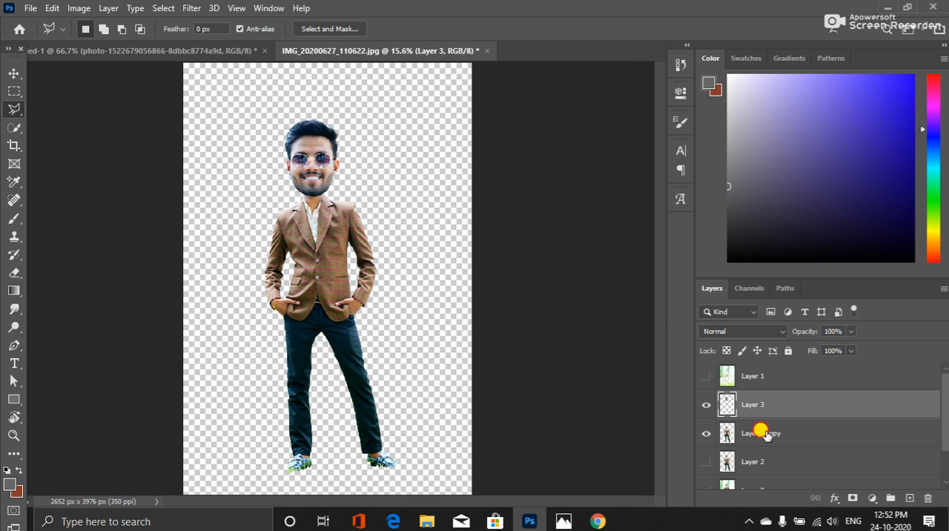
click(718, 421)
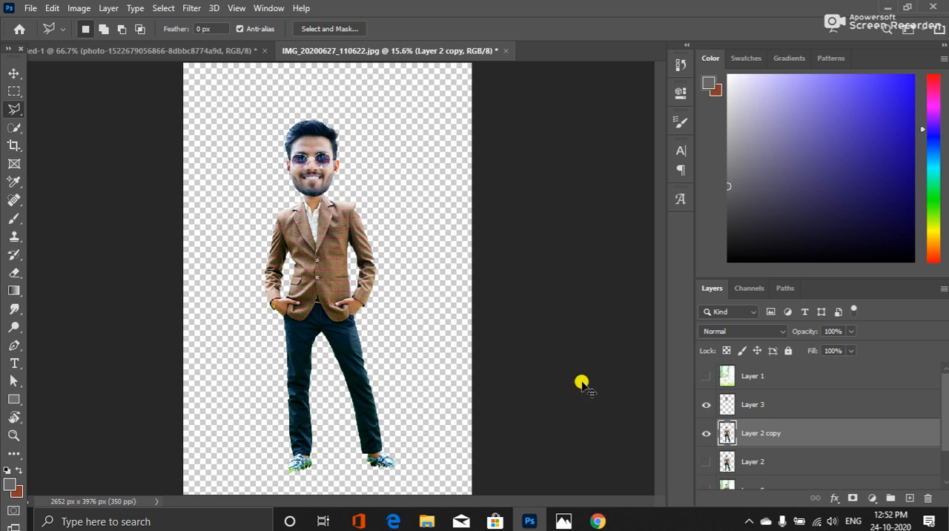
key(ctrl+t)
right_click(376, 418)
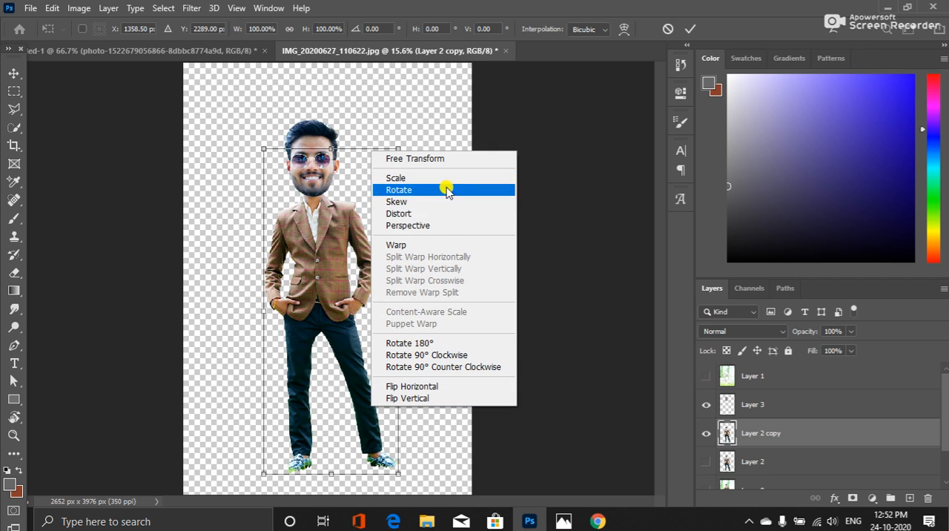
click(436, 224)
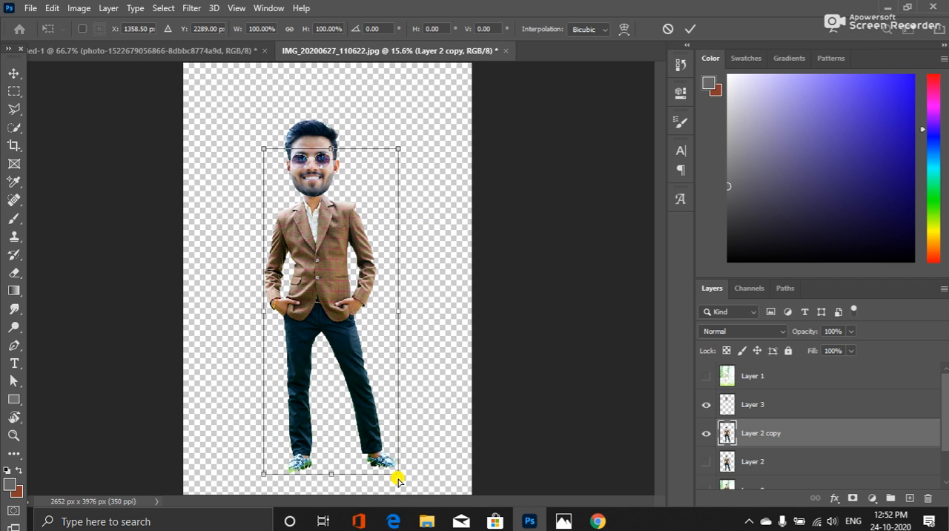
drag(399, 473, 383, 466)
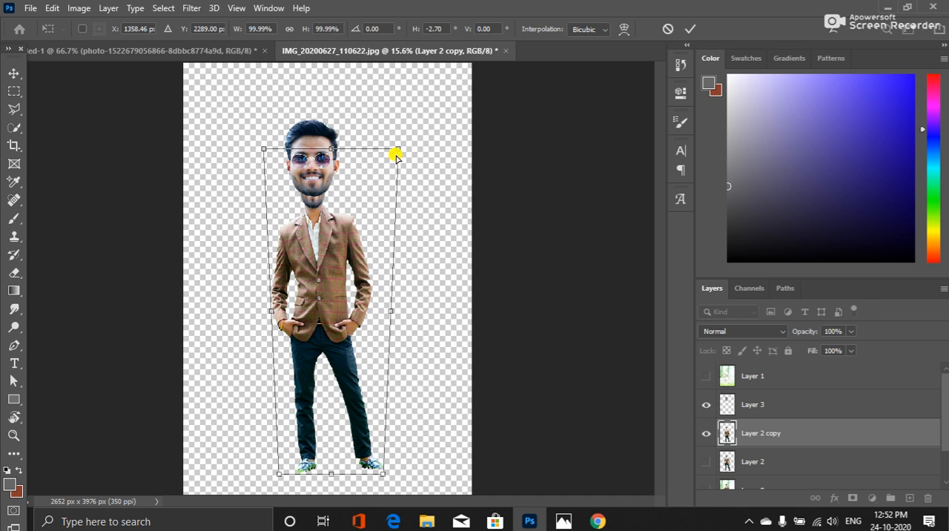
drag(400, 150, 401, 149)
Move the tapered body up until its neck meets the enlarged head's chin, at X 1352.46, Y 2186 px, and apply the transform
drag(307, 291, 305, 267)
key(Left)
key(Left)
key(Left)
key(Left)
key(Left)
key(Left)
key(Left)
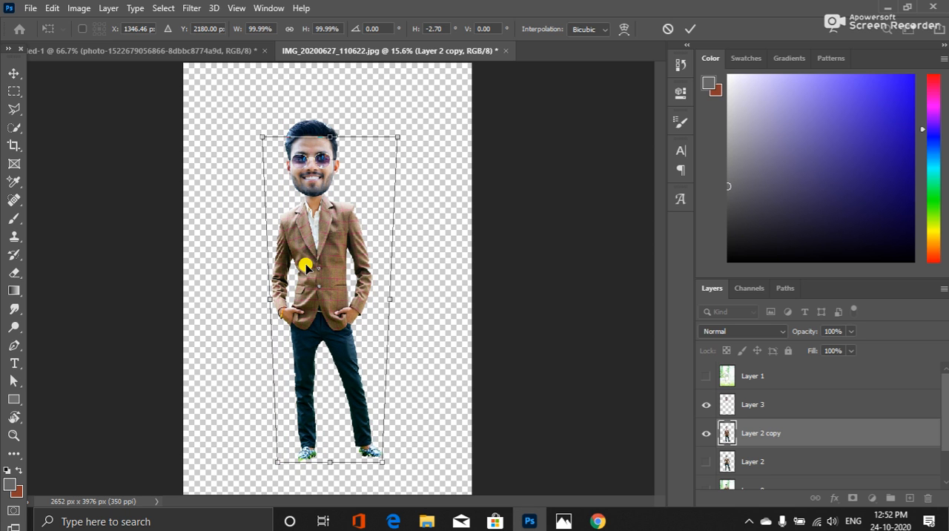
key(Down)
key(Down)
key(Down)
key(Down)
key(Down)
key(Down)
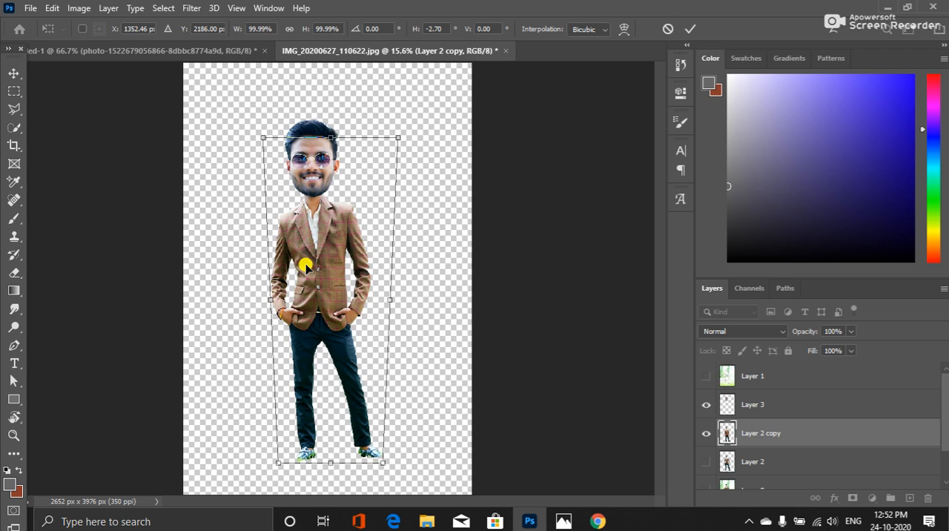
key(Return)
key(l)
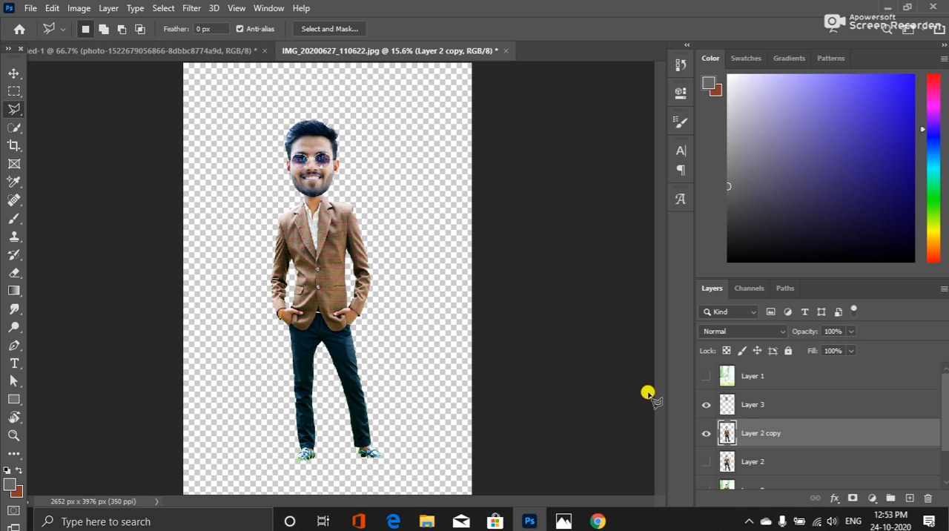
Compare the figure with and without the enlarged head, keep Layer 3 visible, and open the Liquify filter on it
click(705, 404)
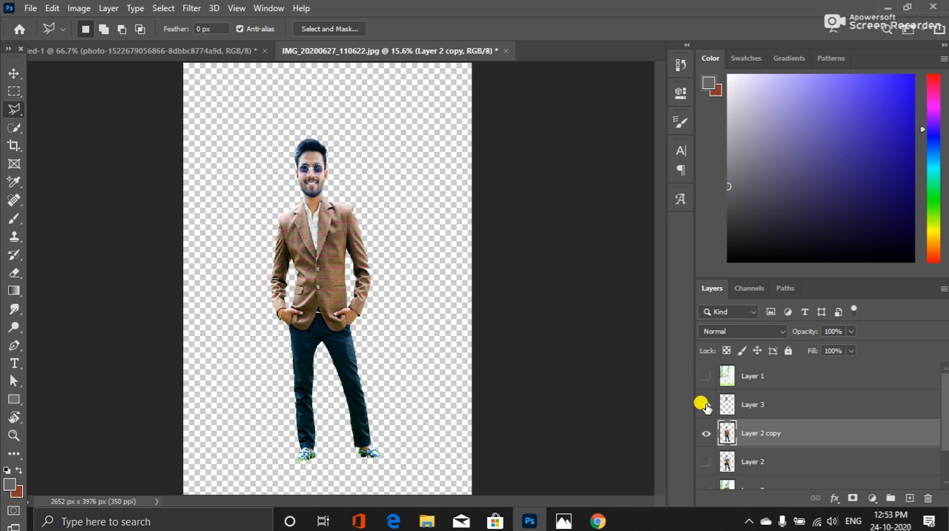
click(704, 405)
click(760, 405)
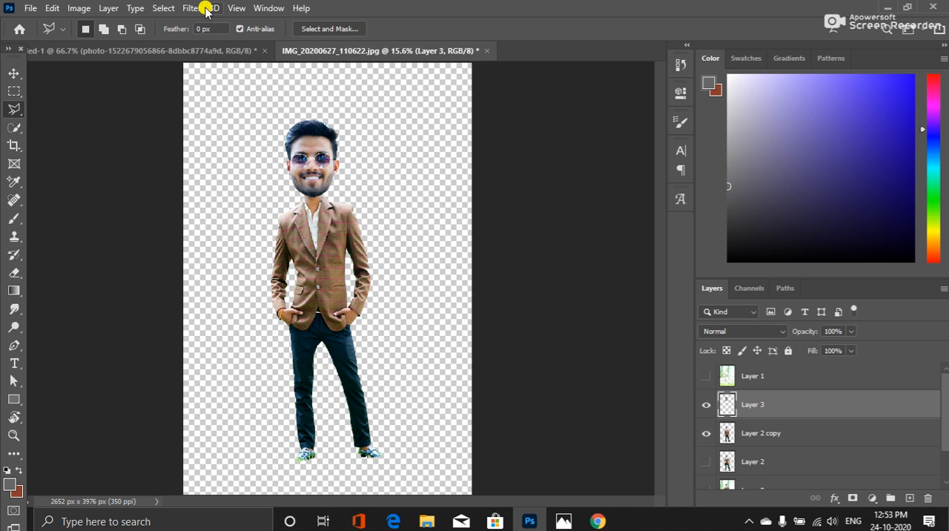
click(165, 9)
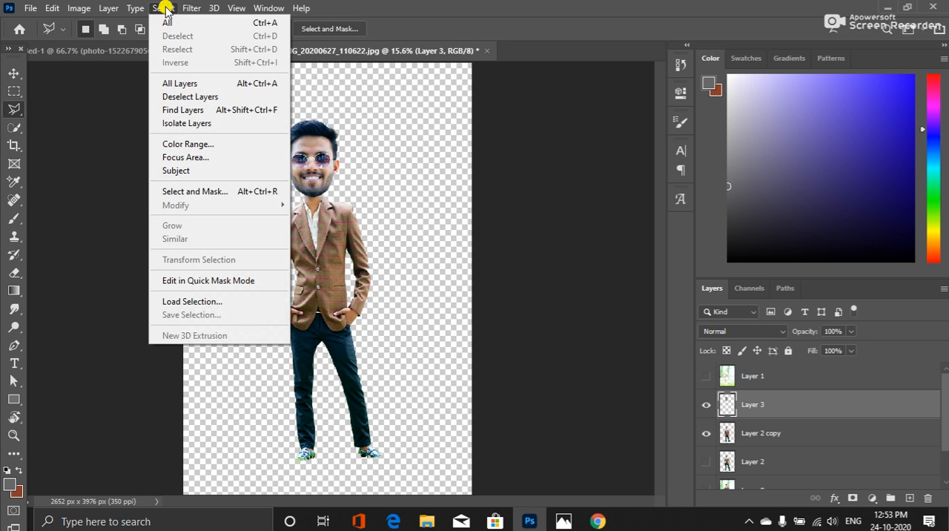
mouse_move(187, 6)
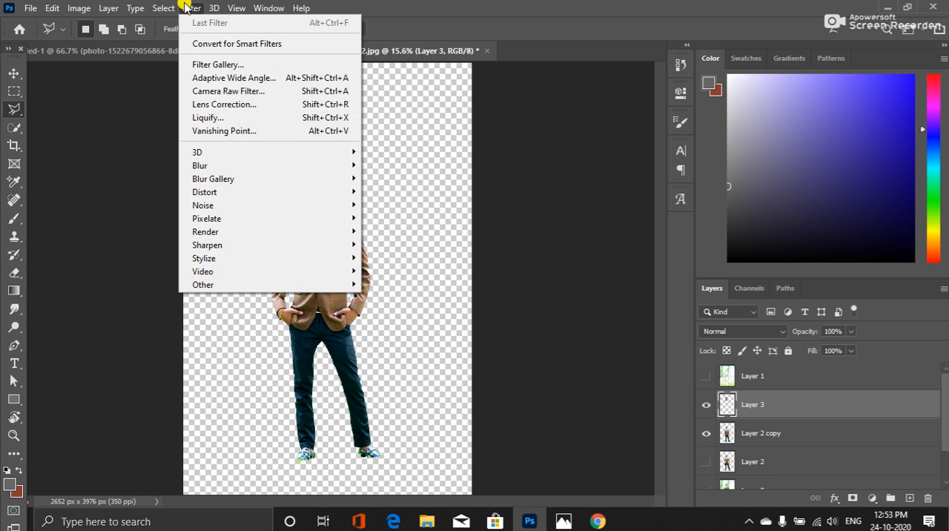
click(275, 118)
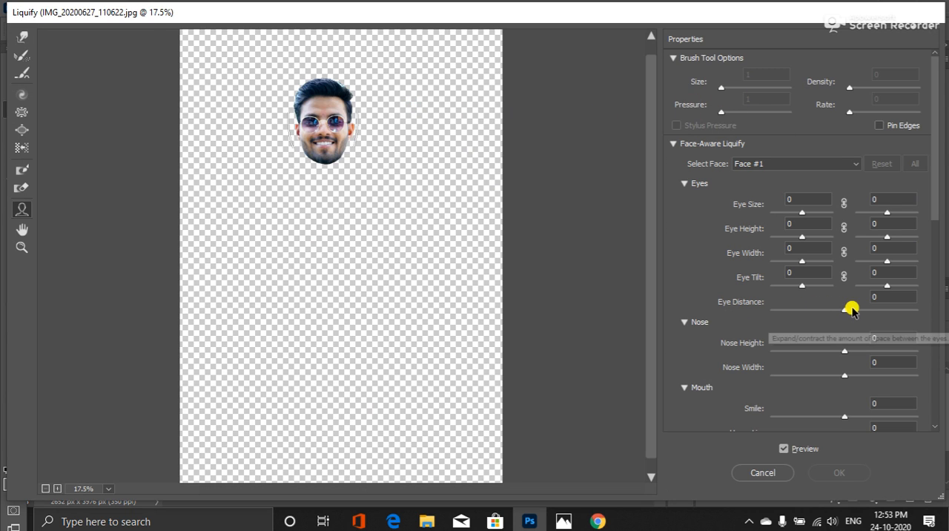
In Face-Aware Liquify, set Eye Distance to 100, Nose Height to -100 and Nose Width to 100
drag(845, 313, 920, 317)
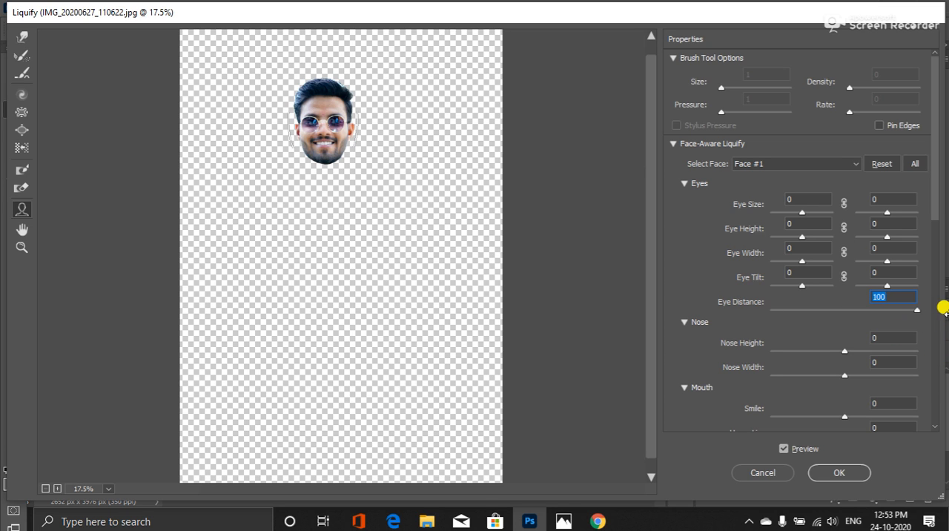
drag(845, 352, 947, 365)
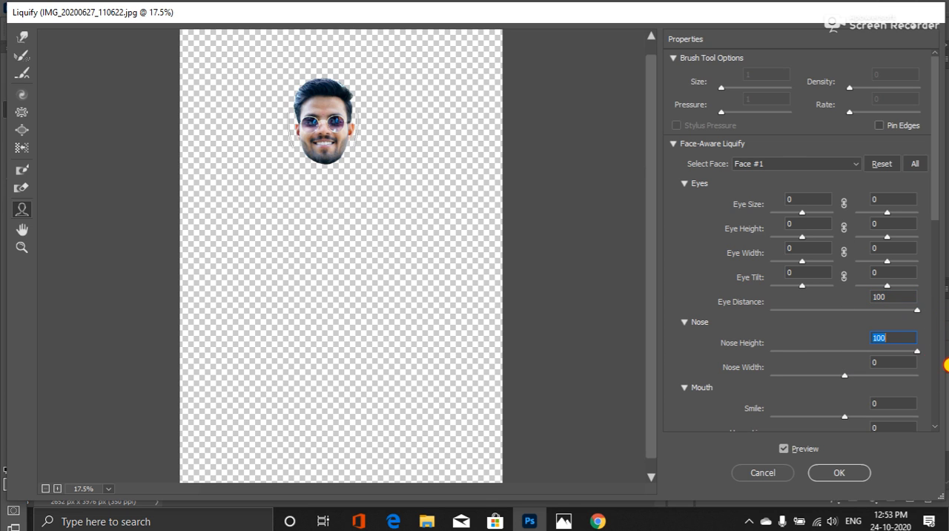
drag(852, 368, 768, 361)
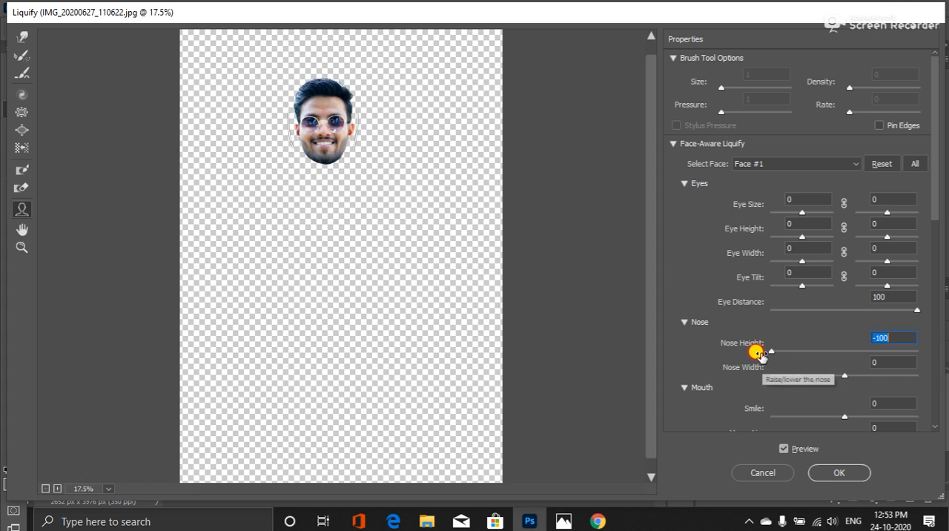
drag(845, 373, 913, 379)
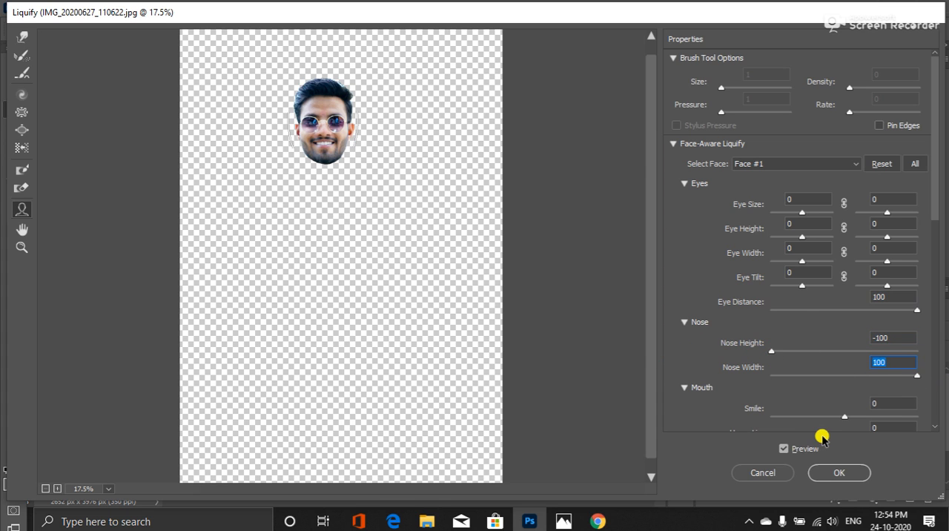
Set the mouth's Smile, Upper Lip, Lower Lip, Mouth Width and Mouth Height all to 100
drag(845, 417, 947, 418)
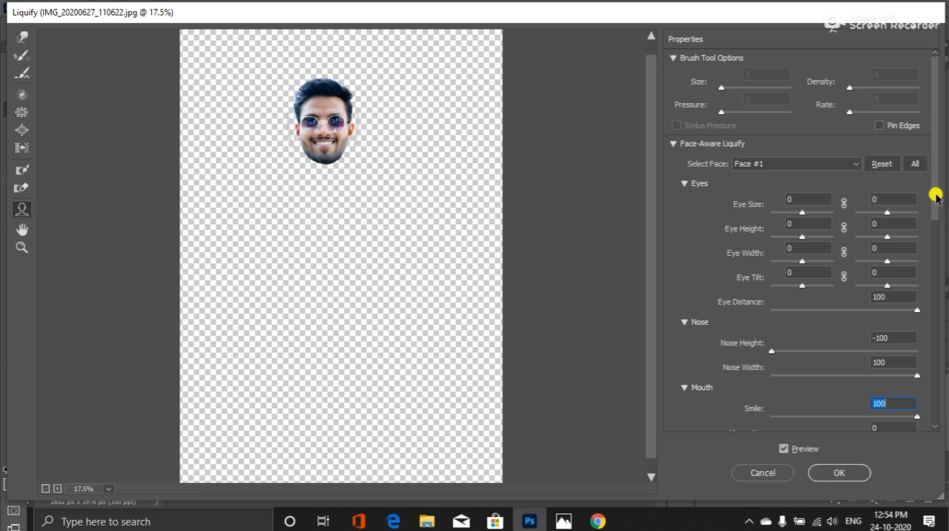
drag(936, 196, 939, 241)
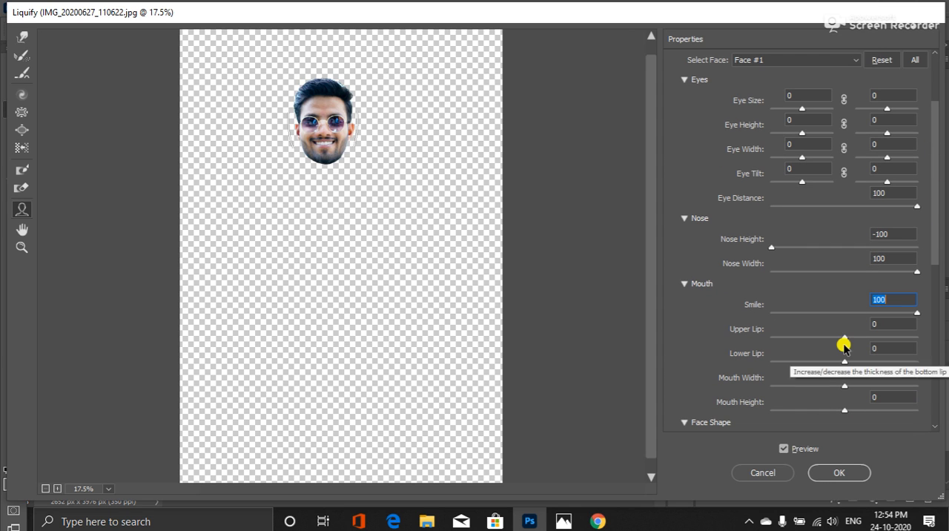
drag(843, 341, 935, 354)
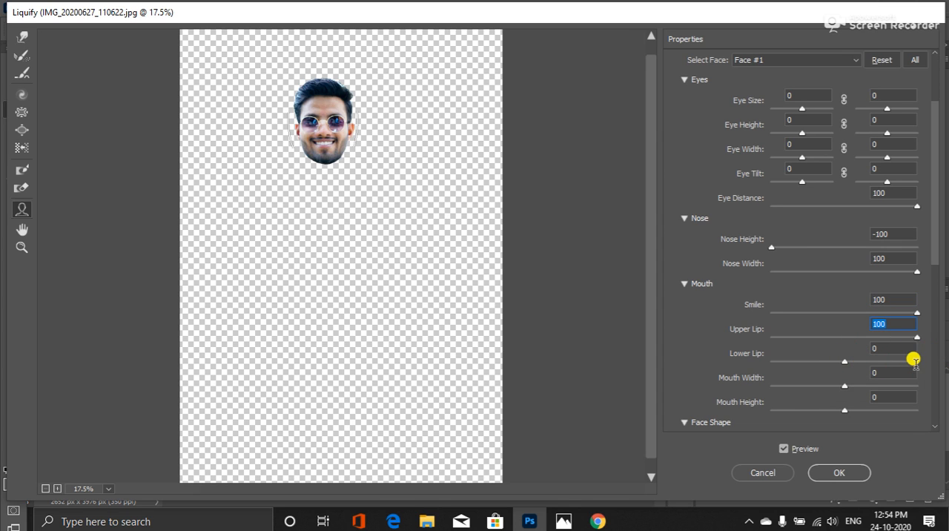
drag(845, 361, 921, 367)
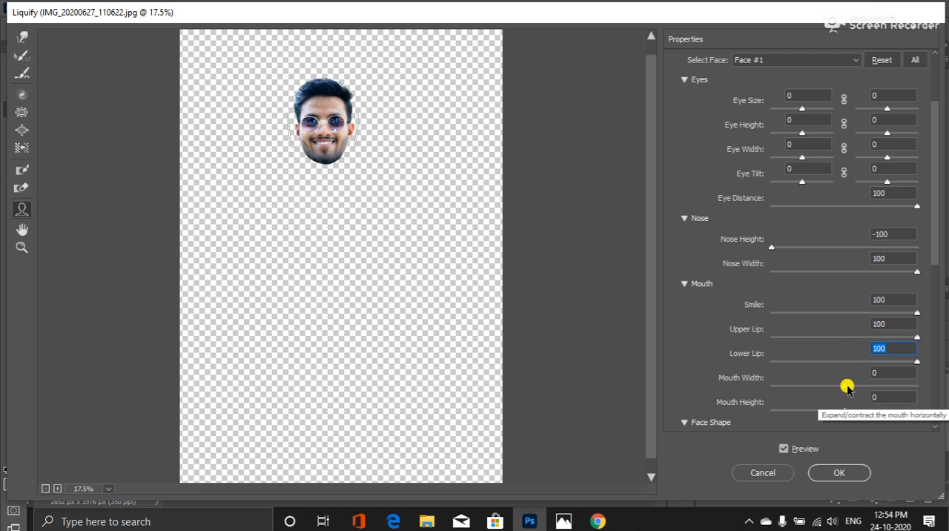
drag(845, 386, 931, 393)
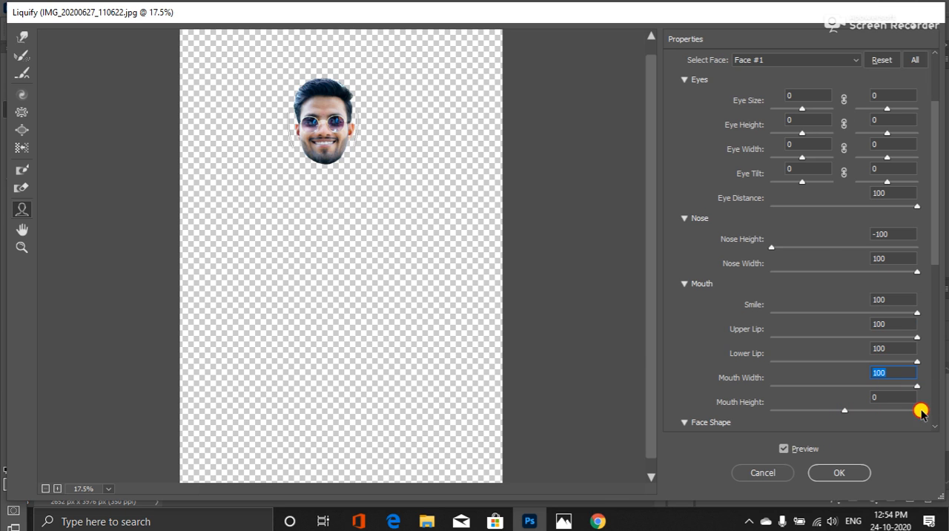
drag(845, 412, 946, 420)
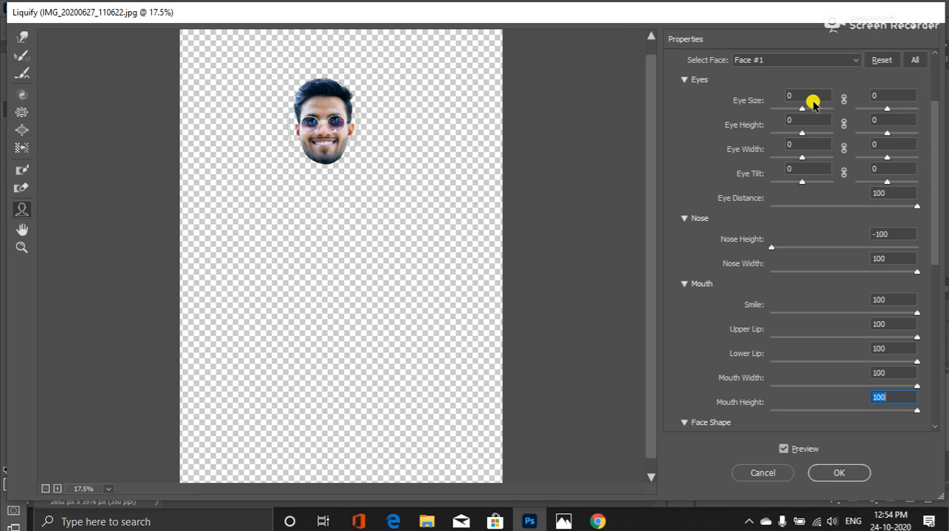
Set Eye Size, Eye Height, Eye Width and Eye Tilt to 100 for both eyes
drag(802, 110, 826, 114)
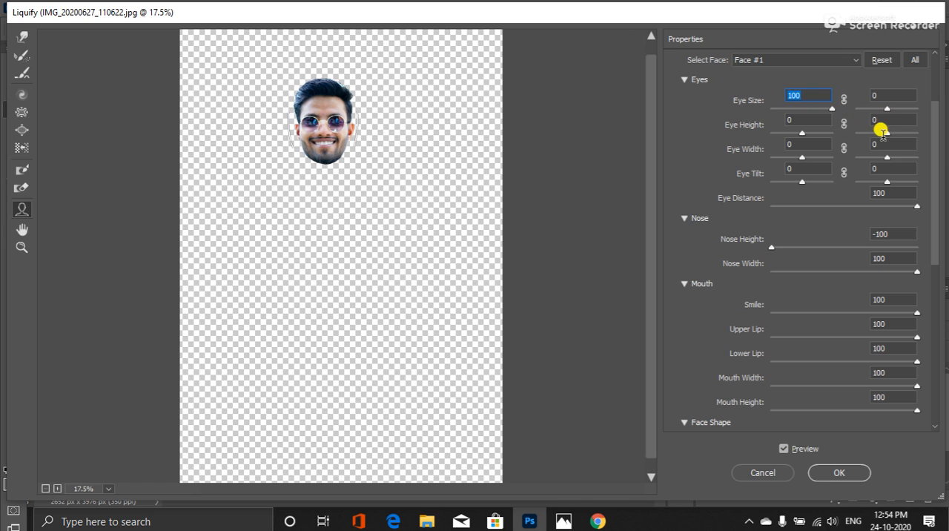
drag(887, 110, 935, 126)
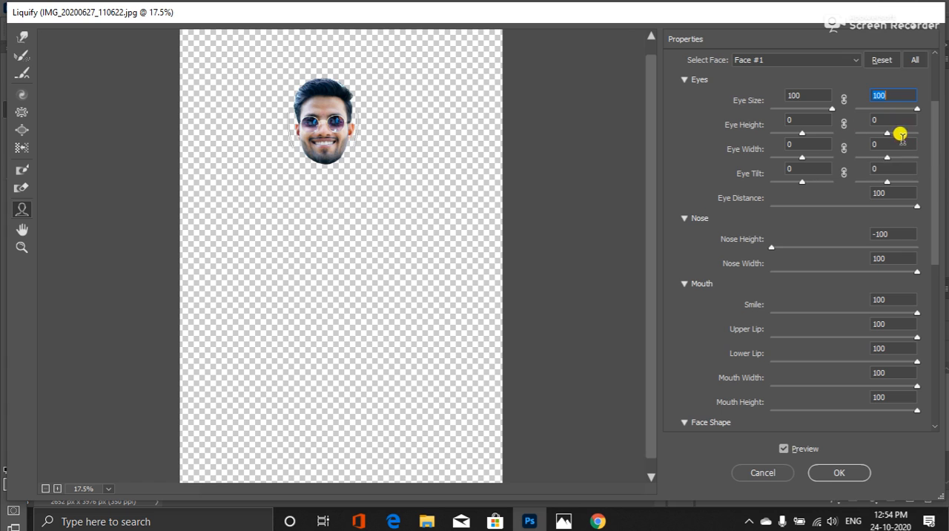
drag(807, 132, 922, 131)
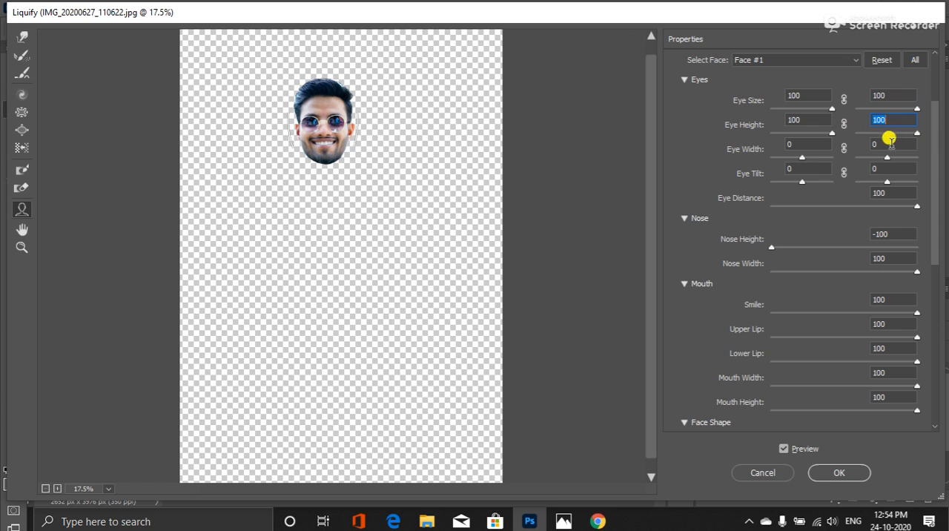
click(803, 161)
drag(804, 158, 841, 162)
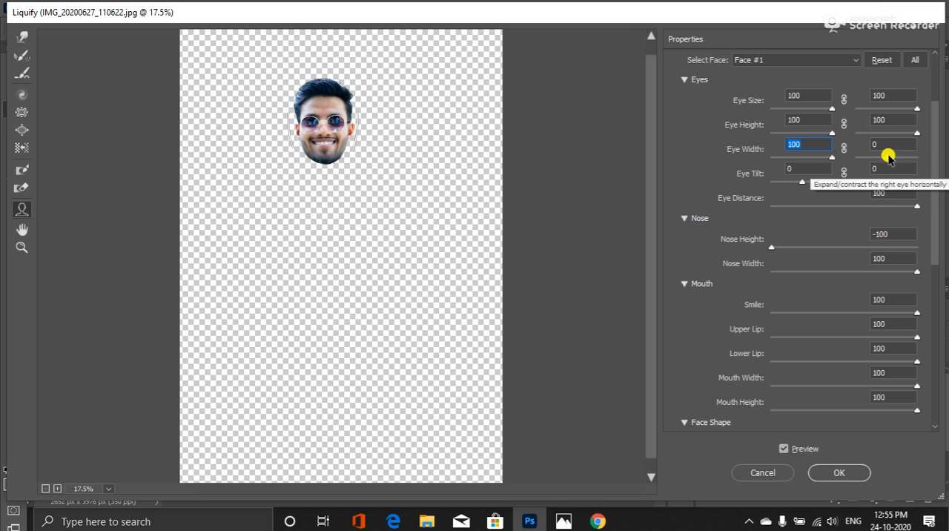
drag(889, 158, 926, 157)
drag(802, 183, 836, 180)
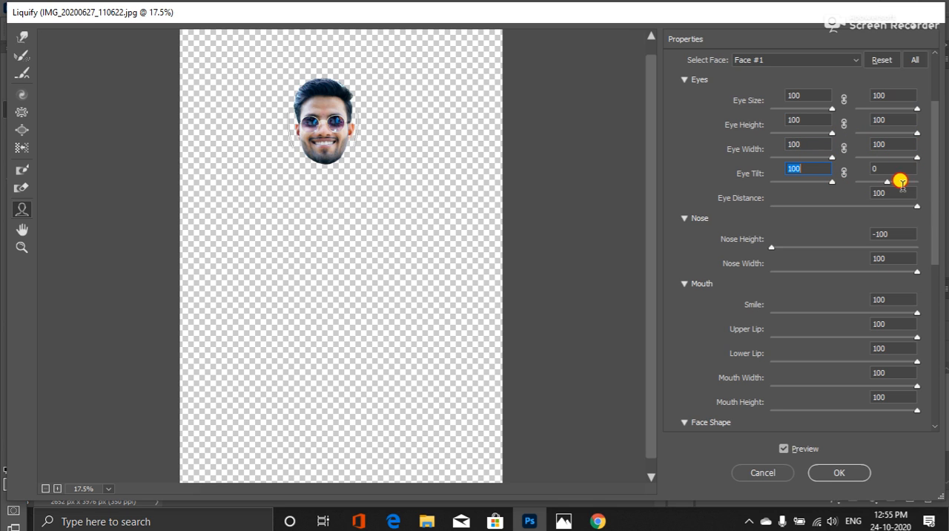
drag(888, 183, 927, 178)
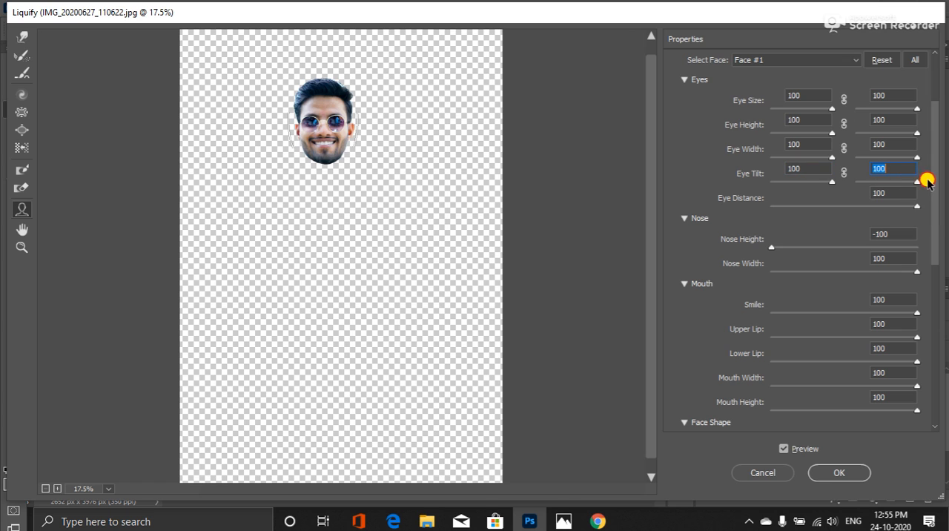
Set the Face Shape's Forehead to 100 and its Chin Height, Jawline and Face Width to -100, and apply the Liquify filter
scroll(937, 148, down, 5)
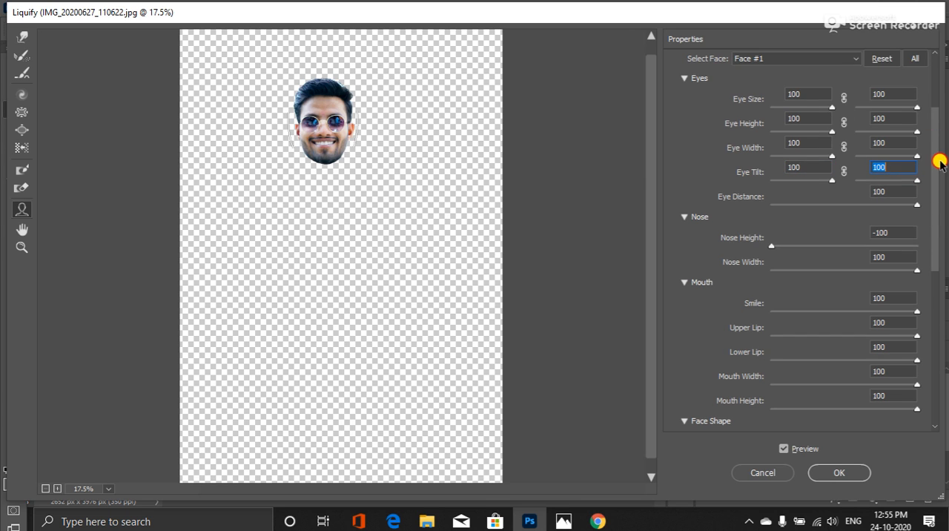
scroll(942, 215, down, 8)
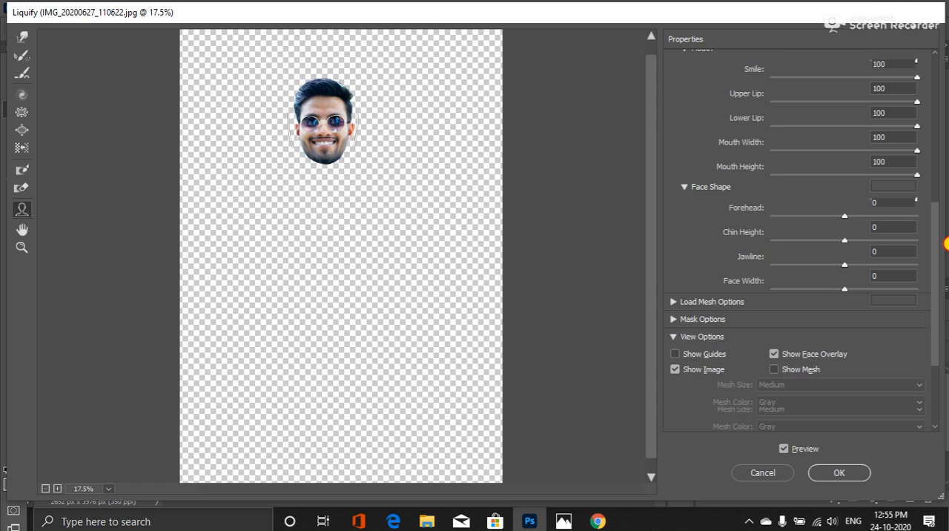
drag(845, 218, 946, 234)
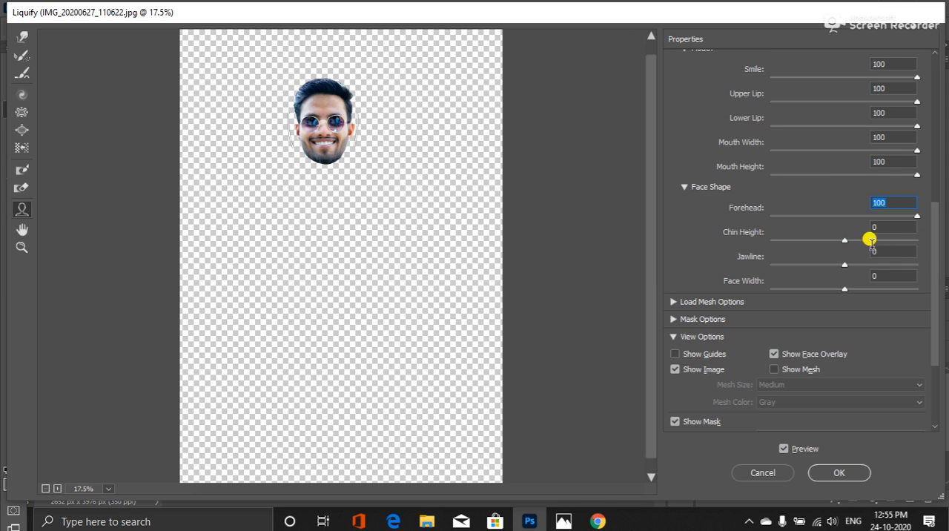
drag(844, 240, 770, 240)
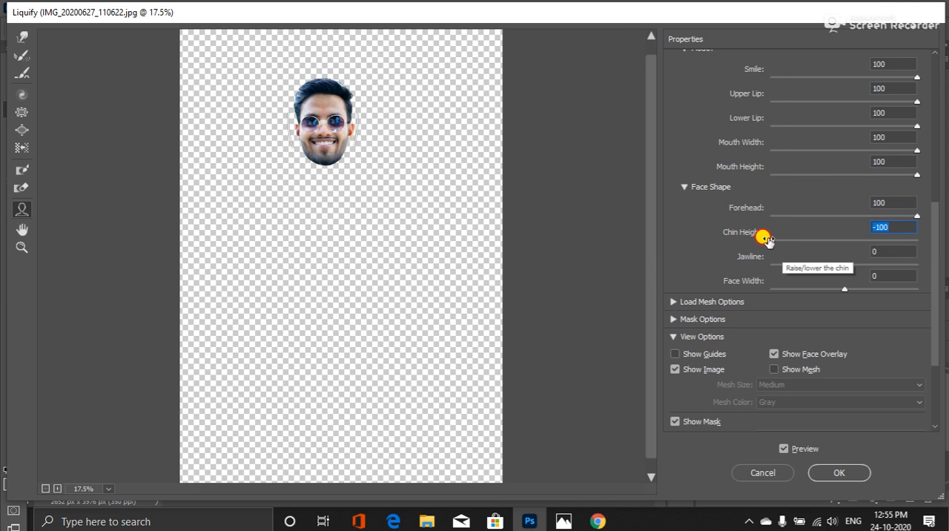
drag(845, 264, 718, 250)
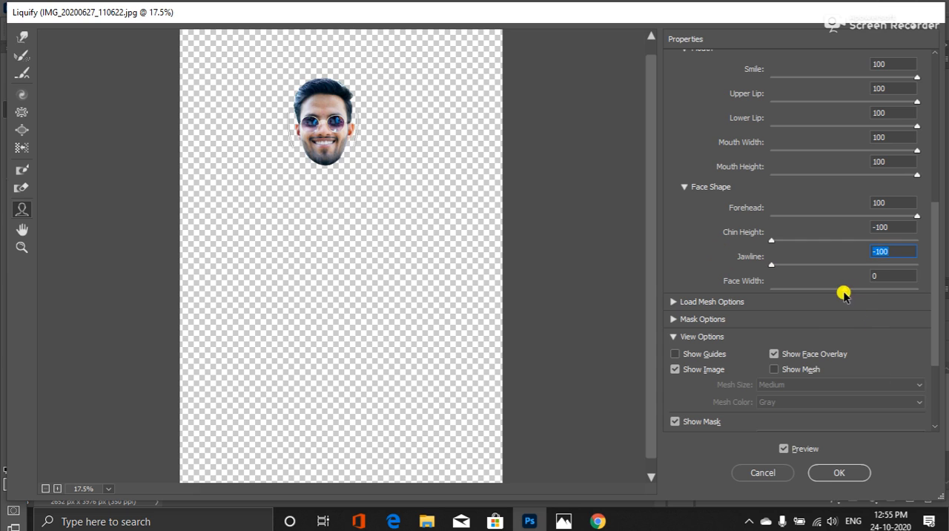
drag(844, 289, 693, 273)
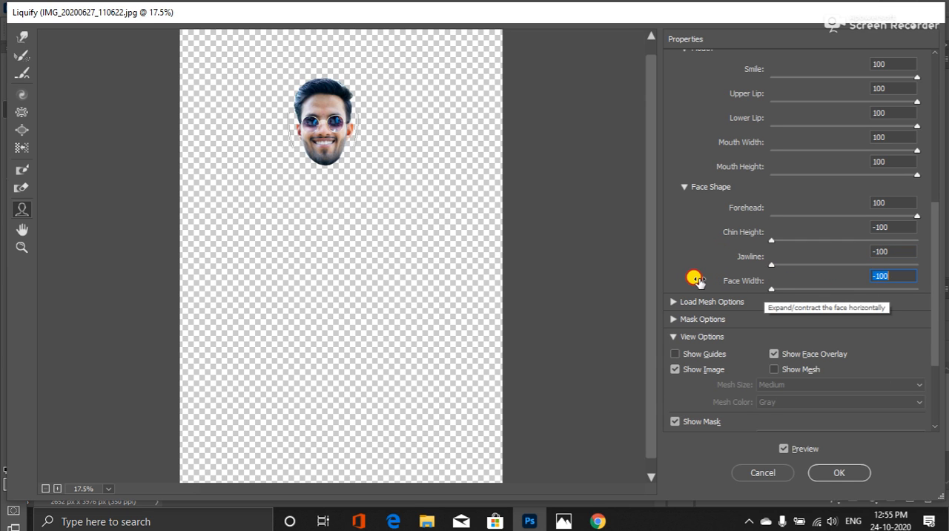
text(0)
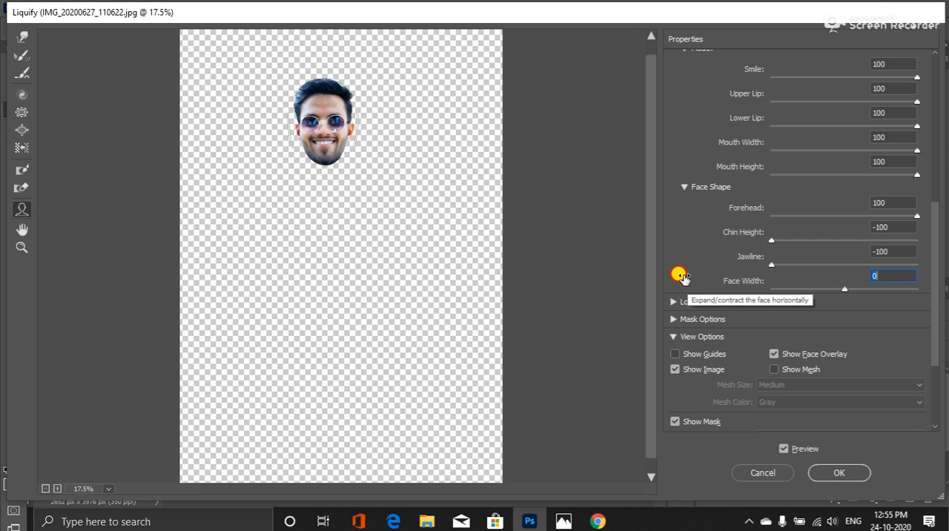
key(ctrl+z)
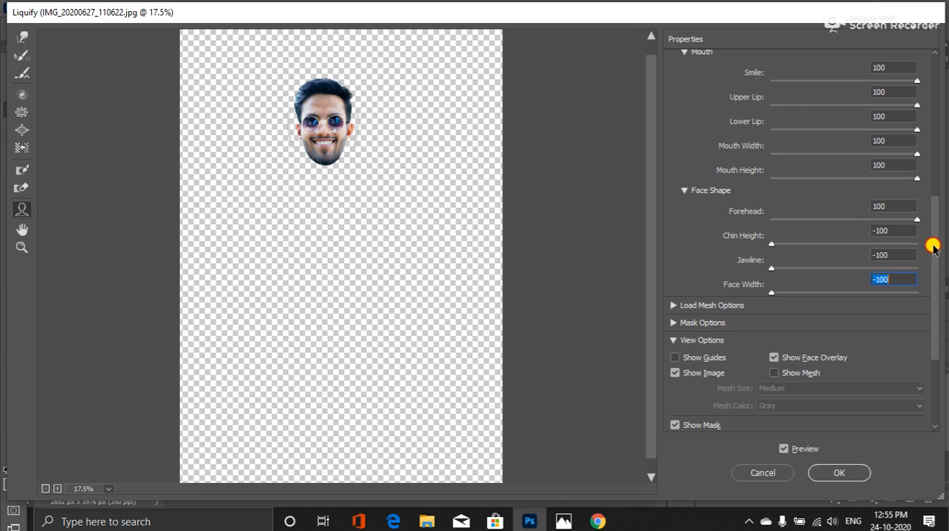
scroll(935, 256, up, 1)
drag(936, 260, 940, 338)
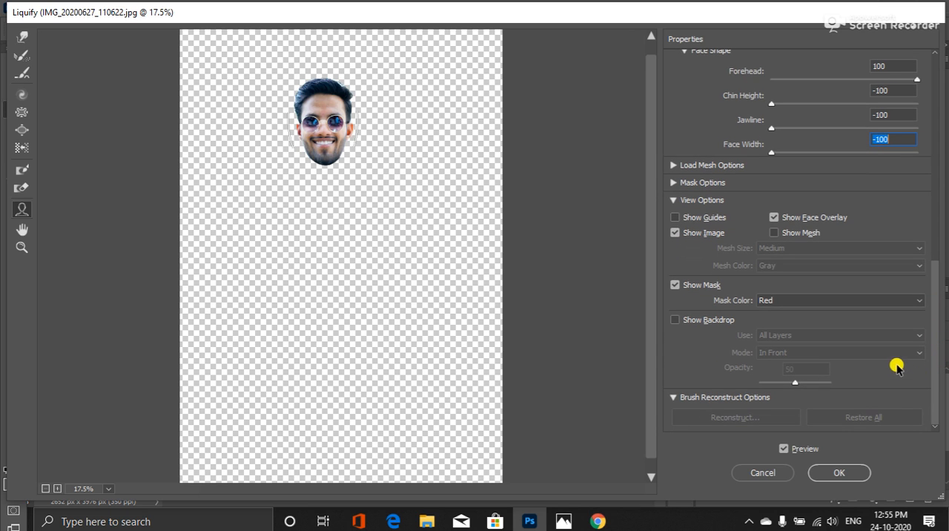
click(840, 473)
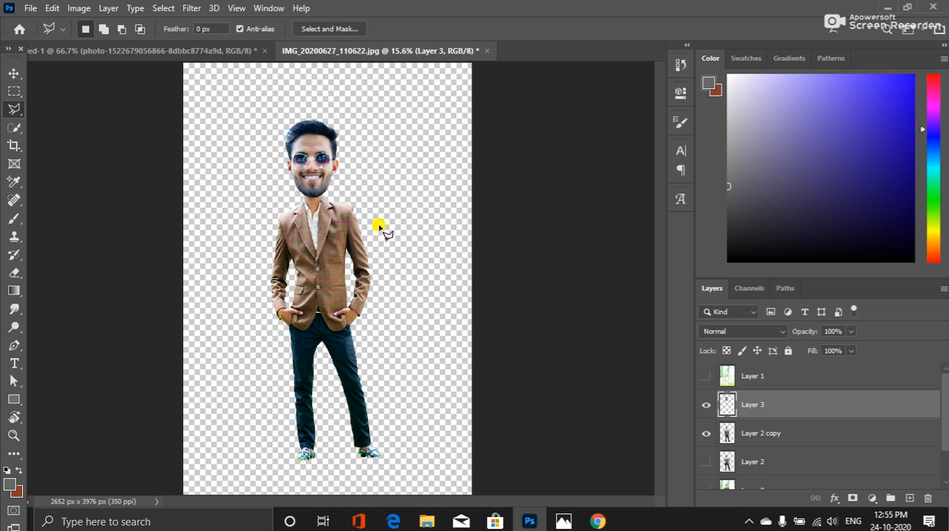
Scale the head on Layer 3 to about 124.8% width and 112.4% height with Free Transform
key(ctrl+t)
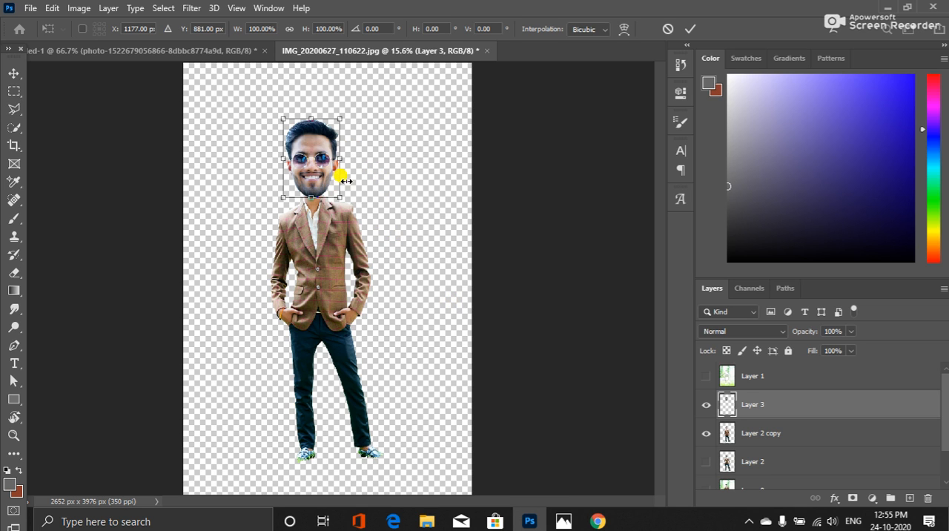
drag(339, 159, 345, 160)
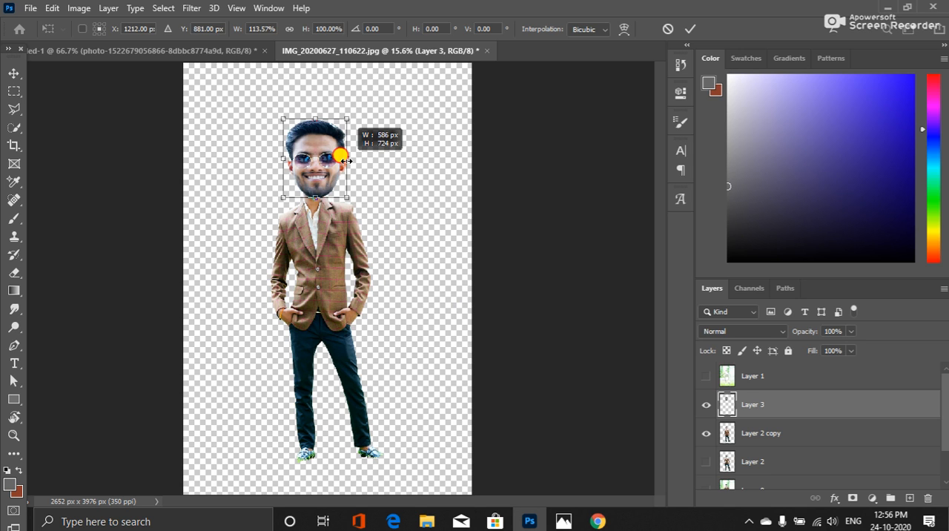
drag(346, 161, 345, 158)
drag(306, 118, 306, 112)
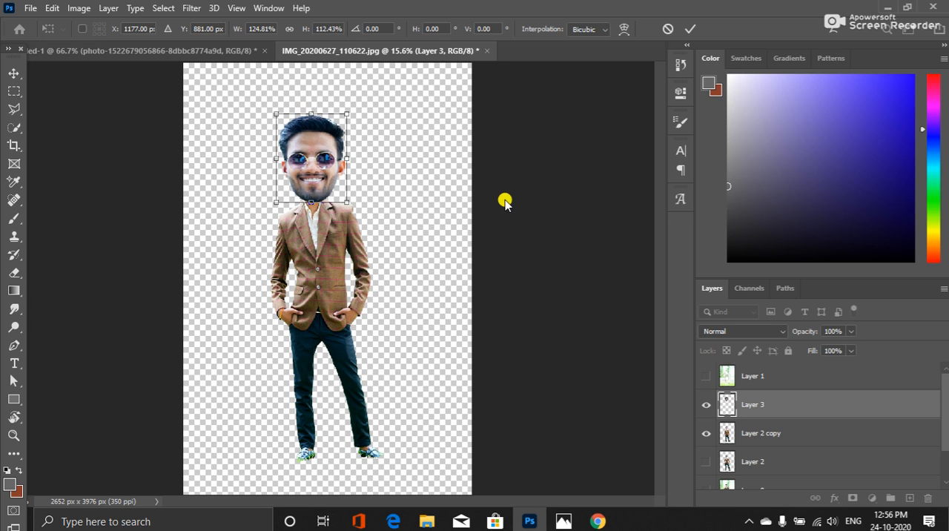
key(Return)
Nudge the enlarged head slightly up and to the left so it sits centred on the neck
key(l)
key(v)
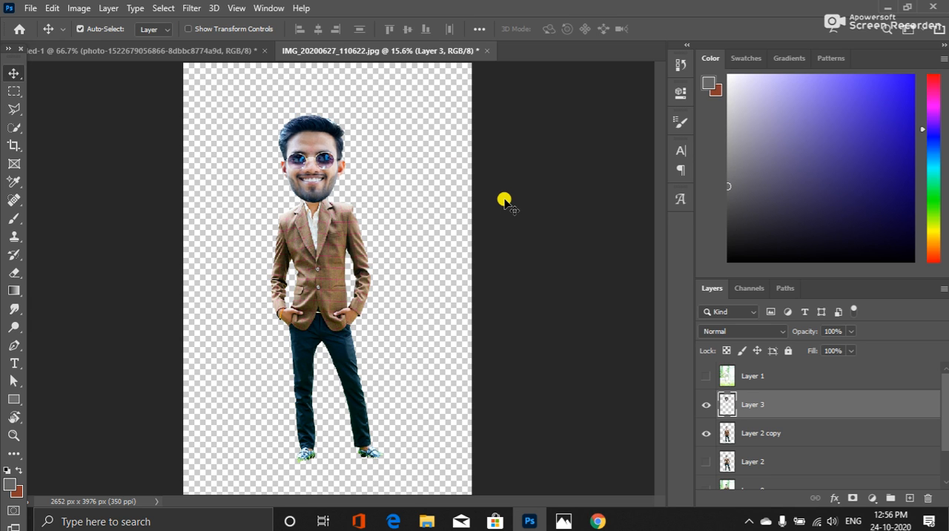
key(Up)
key(Up)
key(Up)
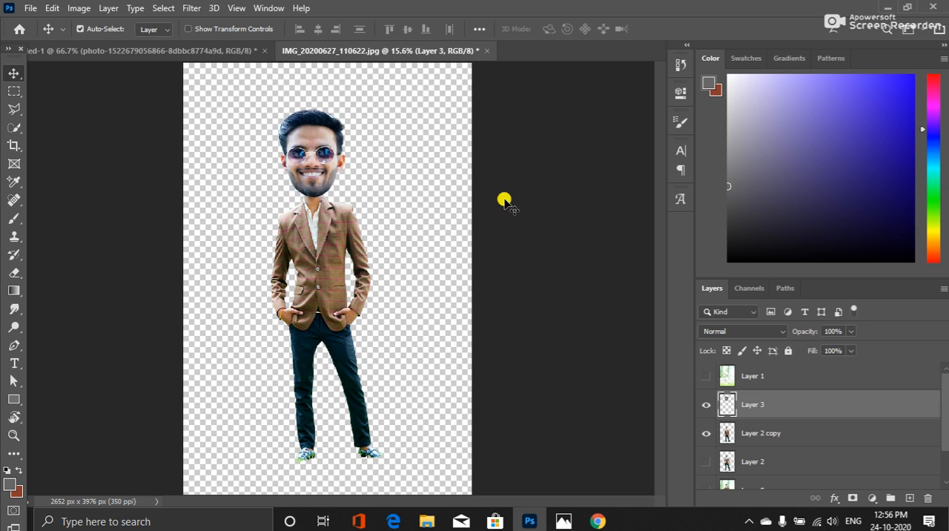
key(Left)
key(Left)
key(Left)
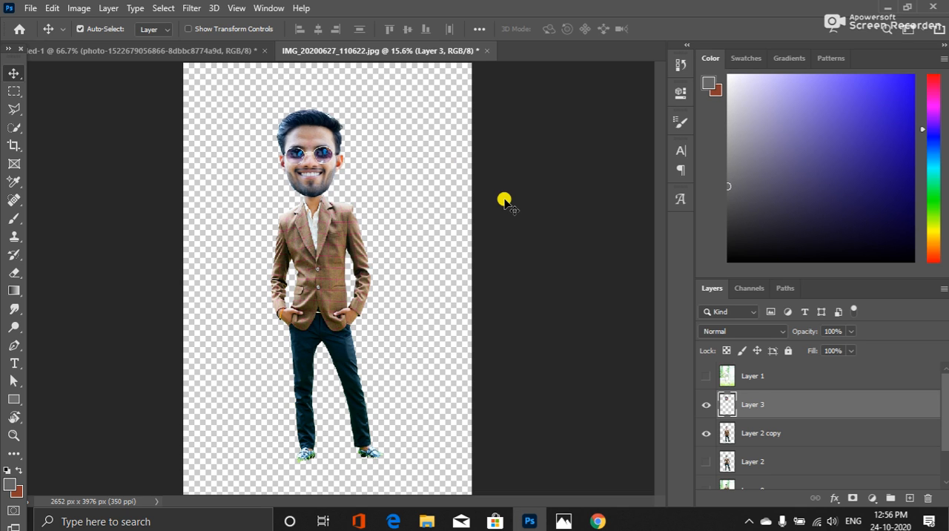
key(Right)
key(Right)
key(Left)
key(Left)
key(Left)
key(Left)
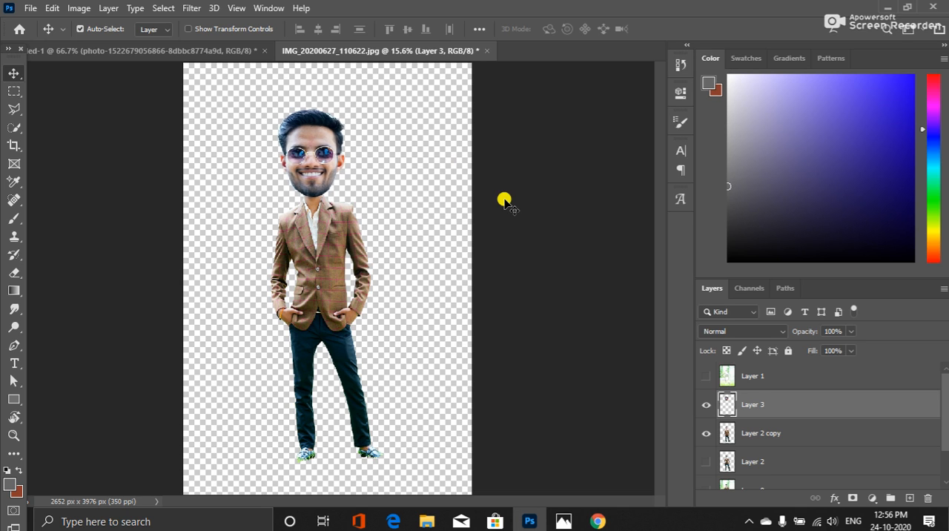
key(Left)
key(Left)
key(Left)
key(Left)
key(Left)
key(Left)
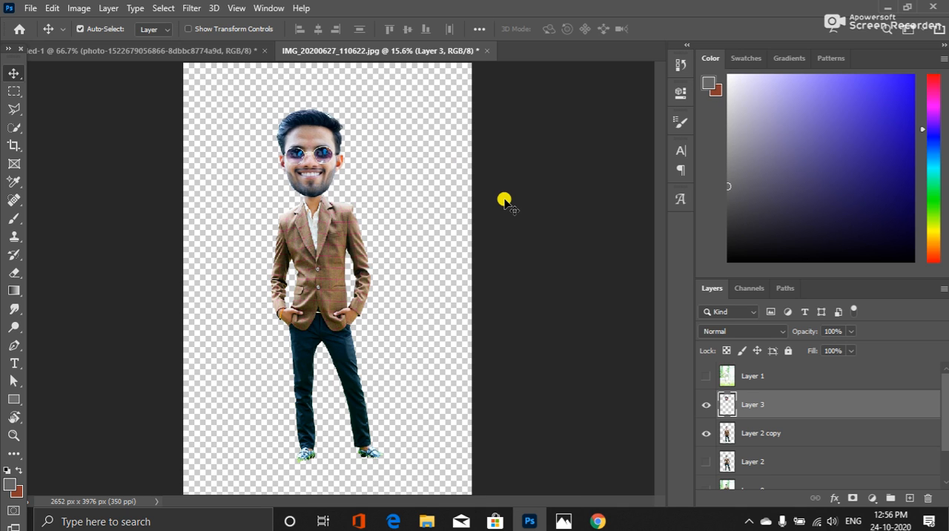
key(Left)
key(Left)
key(Left)
key(Left)
key(Left)
key(Left)
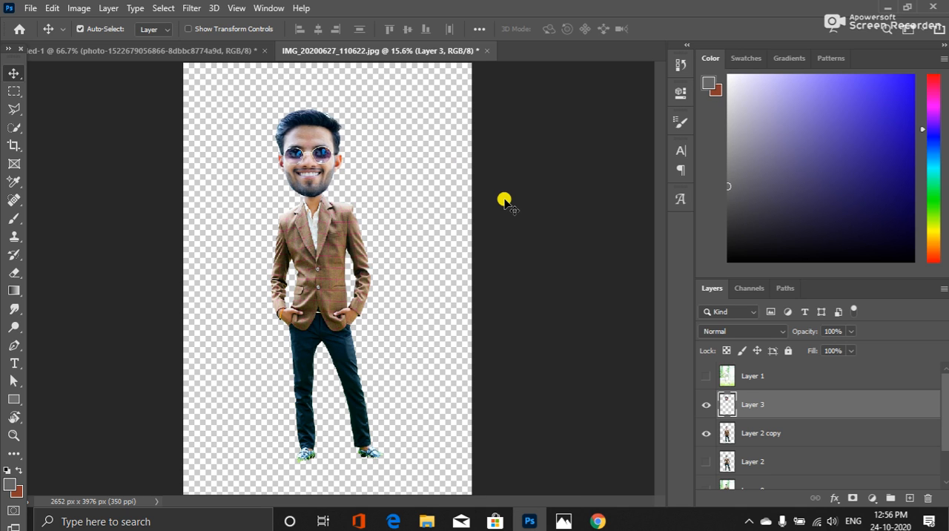
key(Right)
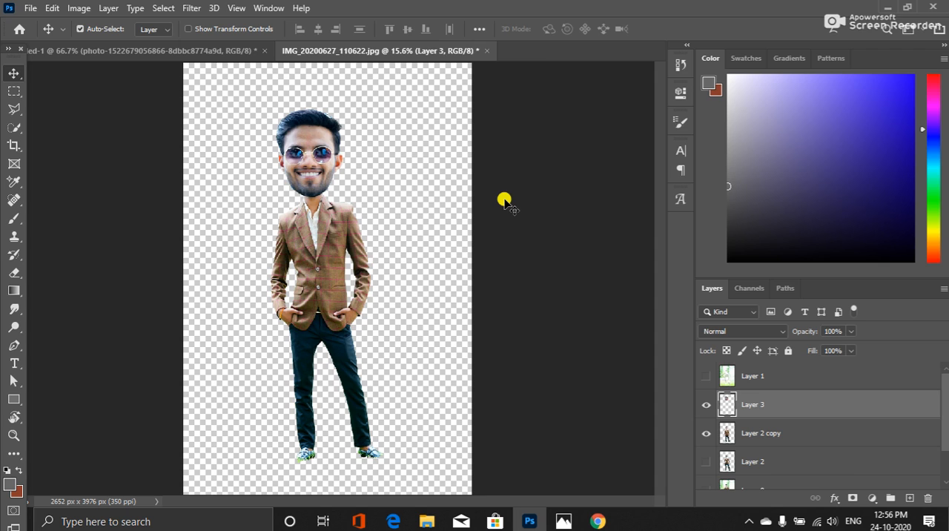
key(Down)
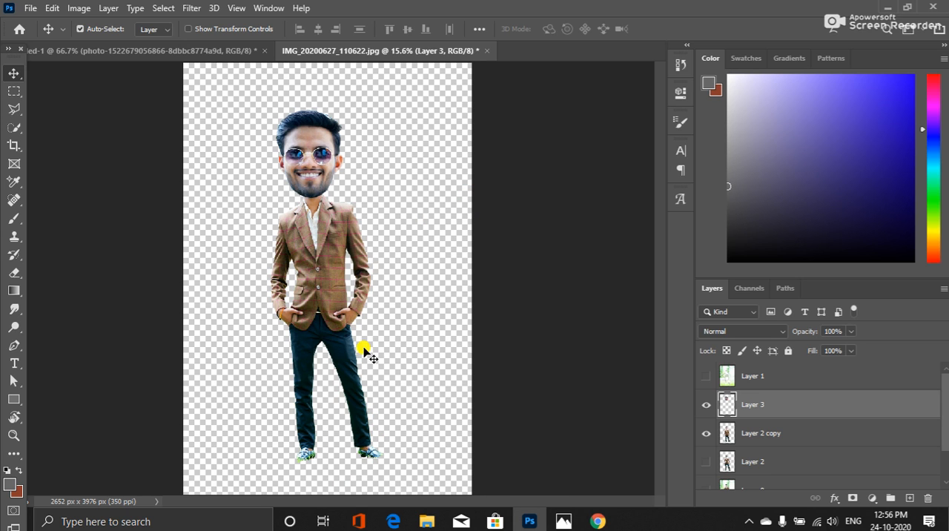
Warp the body on Layer 2 copy by pulling the mesh's lower corners and bottom edge inward to bring the legs and feet closer together
click(771, 440)
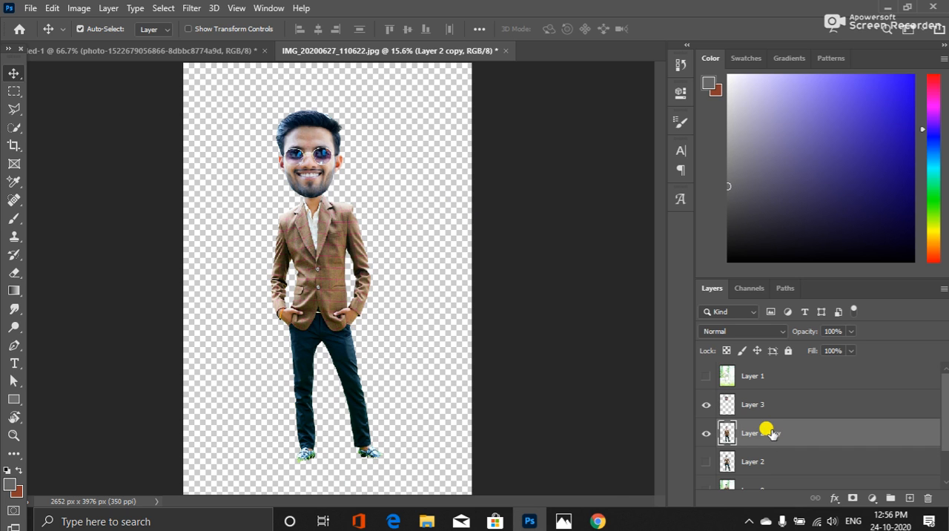
key(ctrl+t)
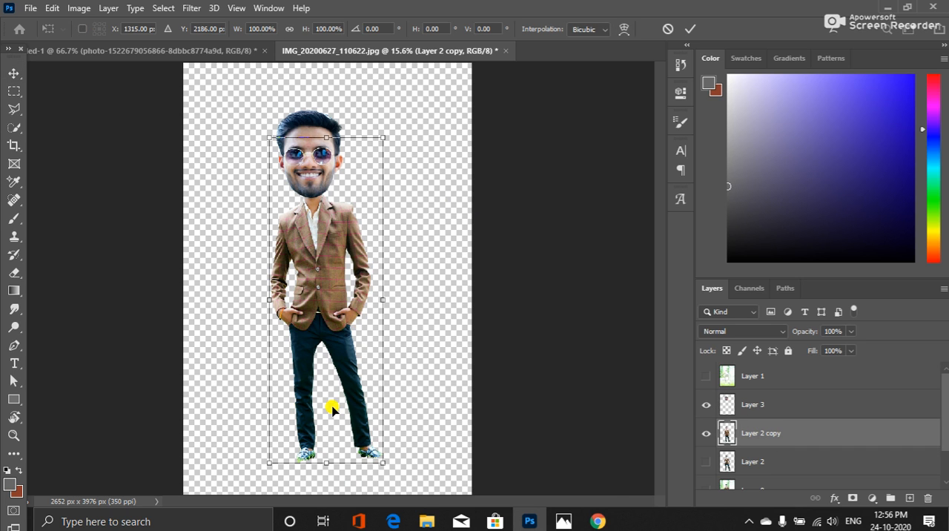
right_click(332, 408)
click(389, 246)
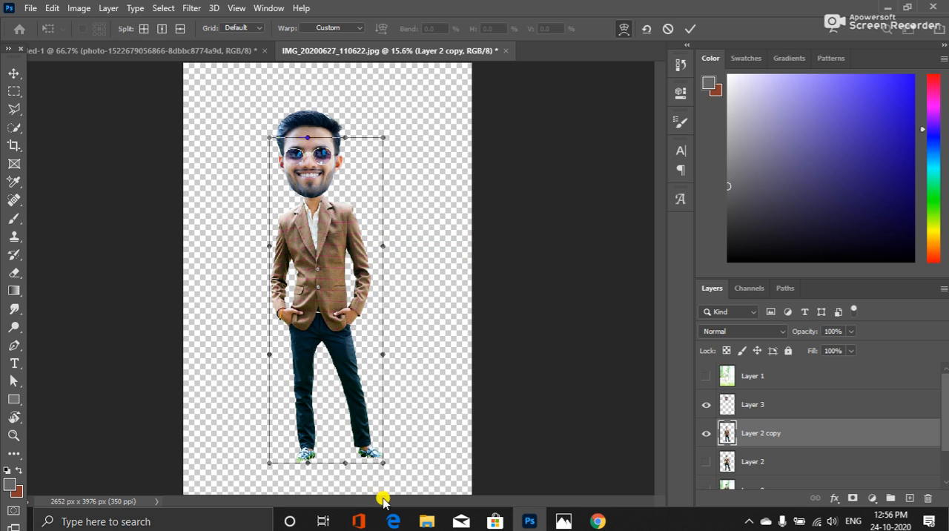
drag(381, 465, 357, 465)
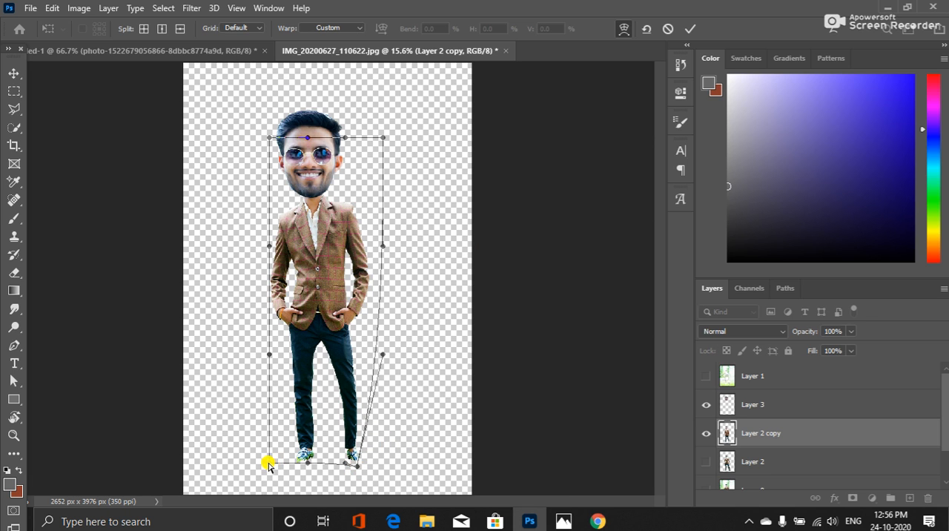
drag(268, 465, 293, 465)
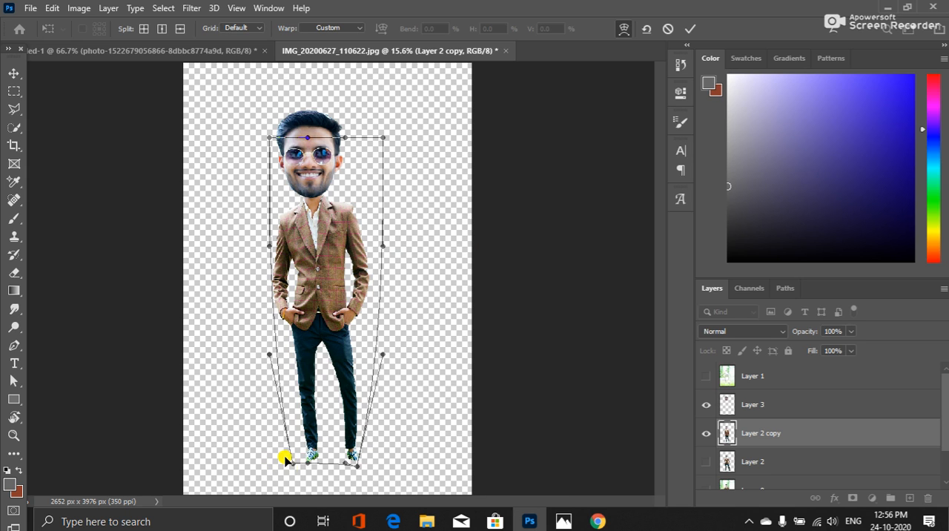
drag(307, 461, 329, 461)
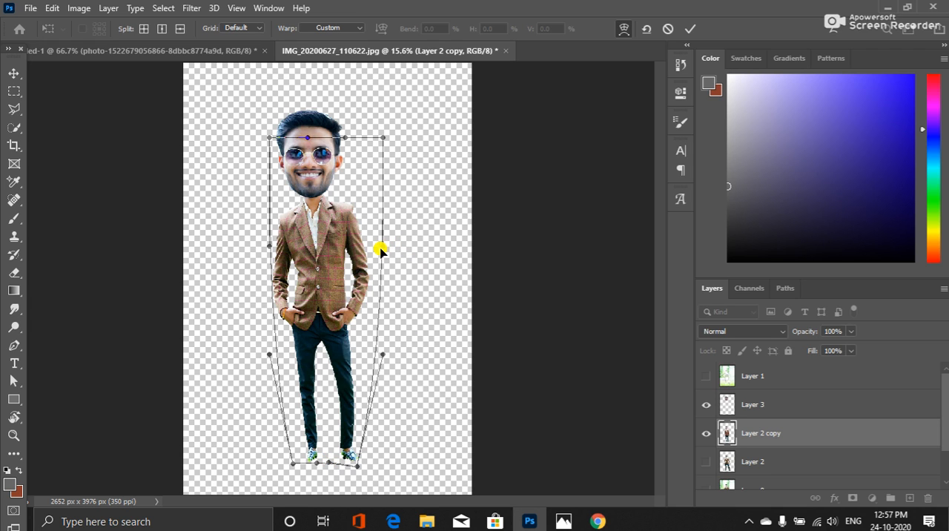
Bulge the body warp's upper sides outward around the jacket, pull the lower sides slightly inward, and apply the warp
drag(385, 248, 399, 247)
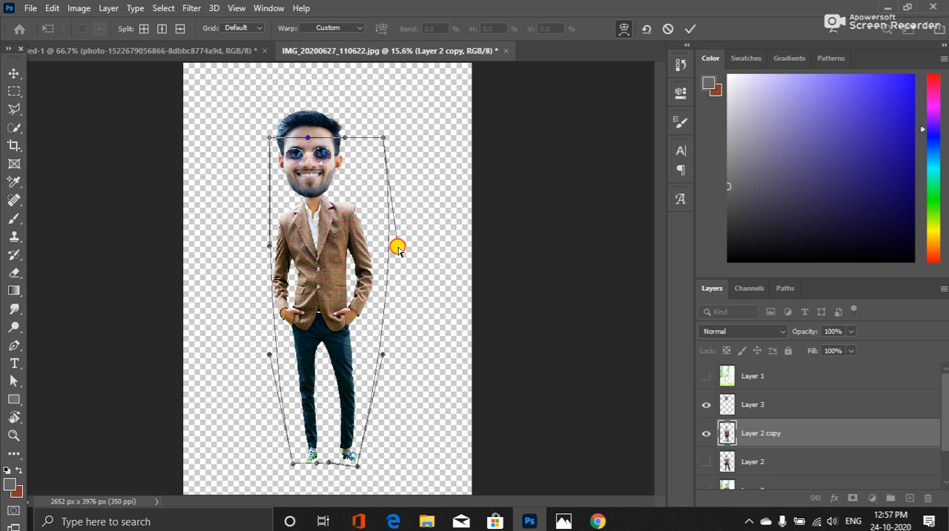
drag(271, 246, 246, 247)
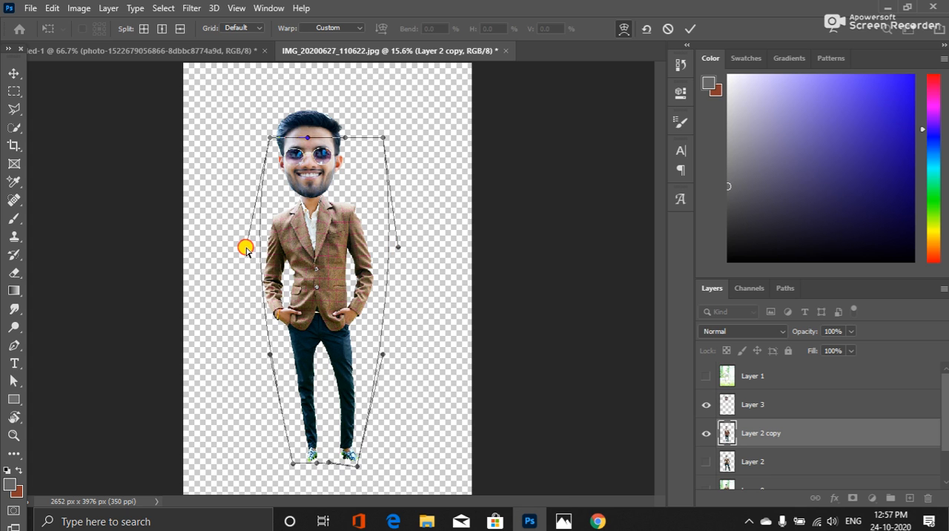
drag(398, 249, 407, 248)
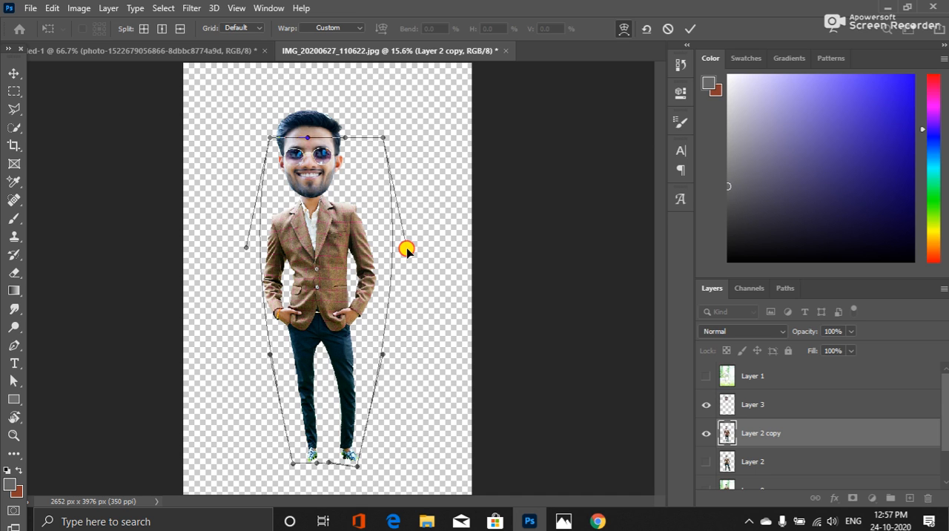
drag(382, 352, 379, 353)
drag(270, 359, 274, 353)
key(Return)
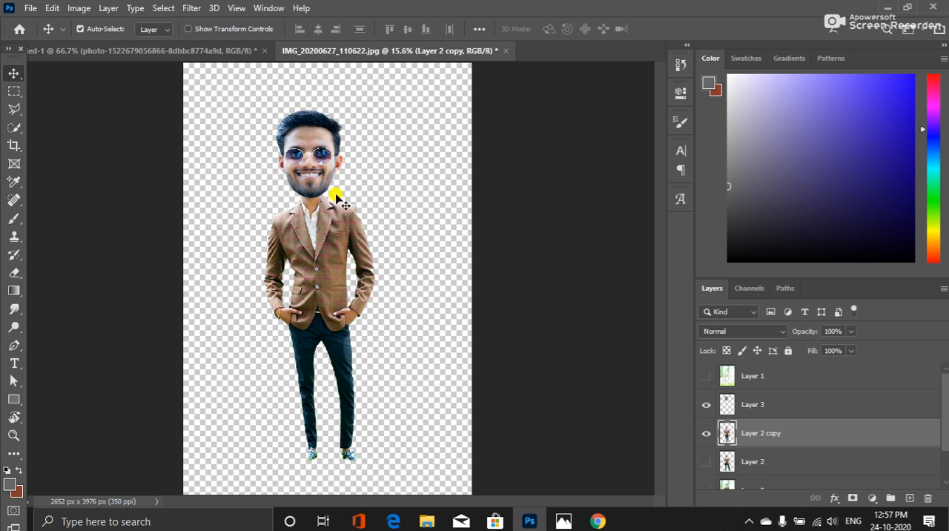
Make the head on Layer 3 the active layer for editing the sunglasses
click(772, 406)
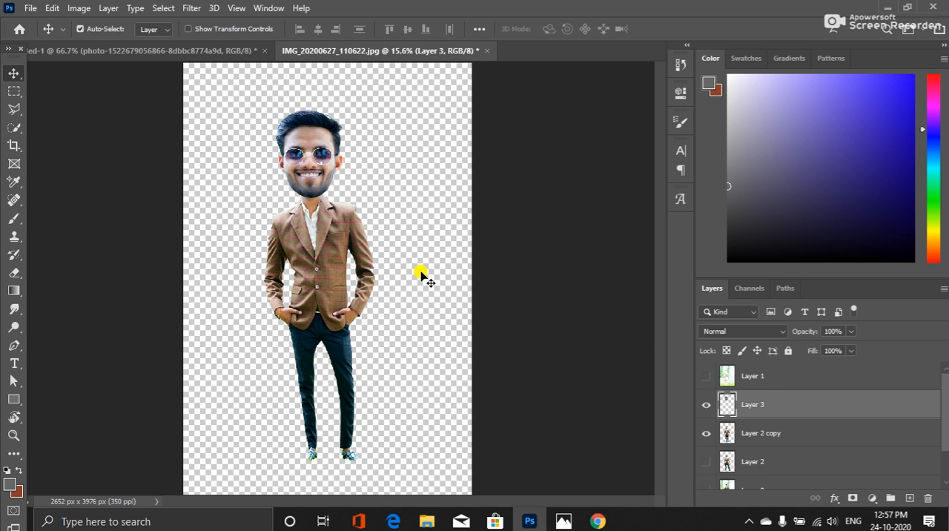
scroll(312, 118, up, 2)
scroll(302, 128, up, 3)
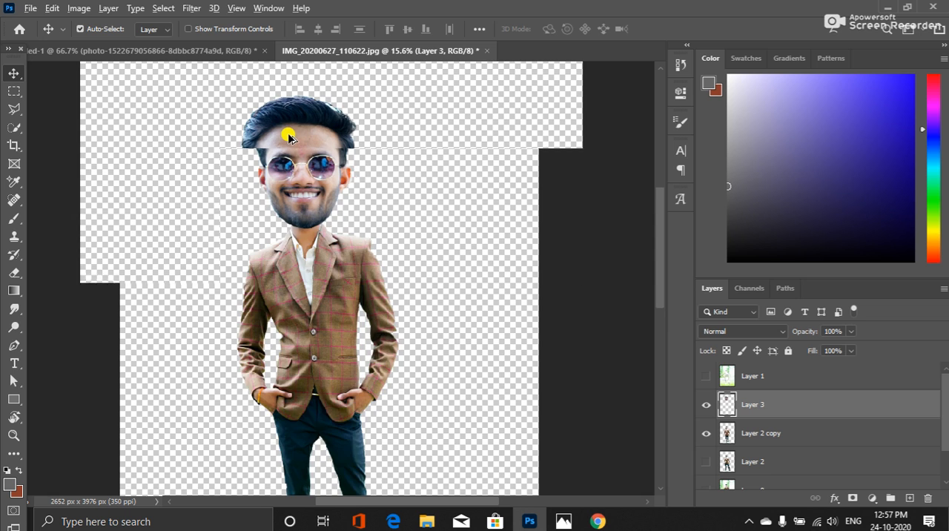
scroll(251, 325, up, 3)
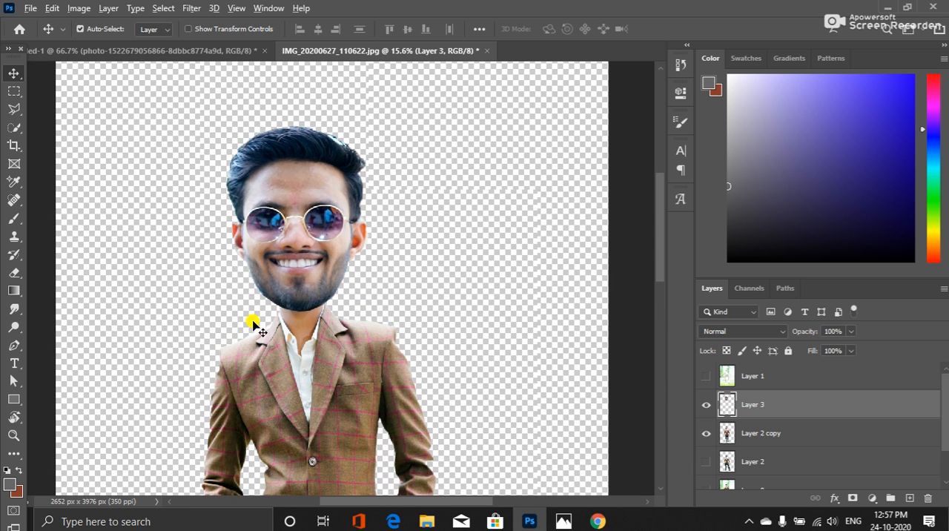
scroll(249, 326, up, 3)
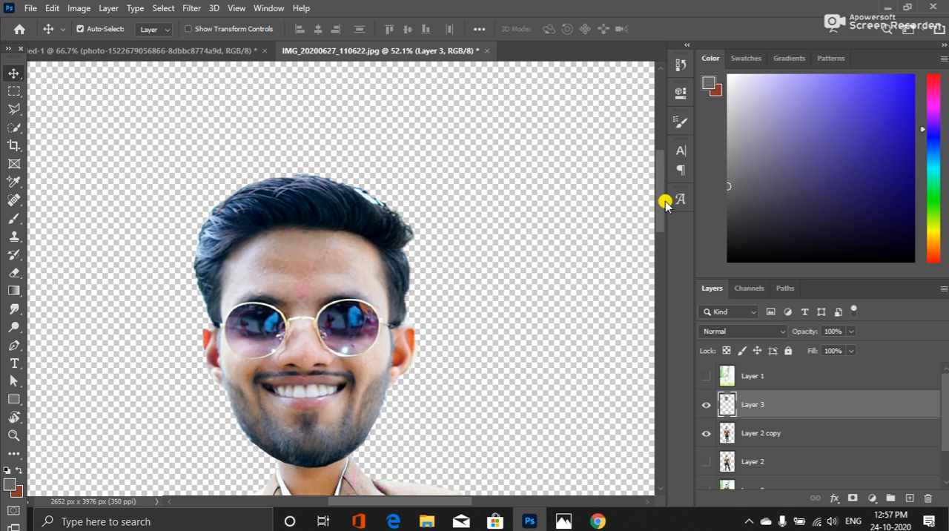
drag(663, 201, 655, 223)
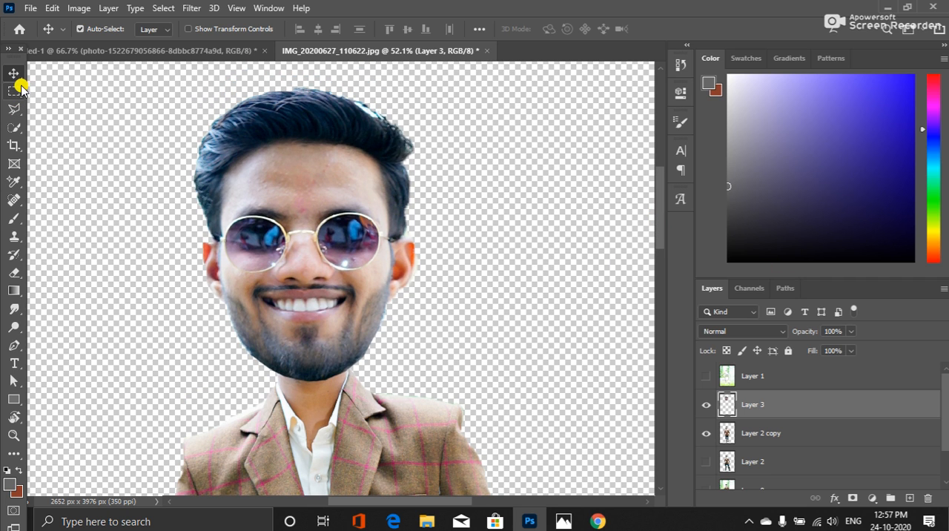
drag(20, 91, 80, 105)
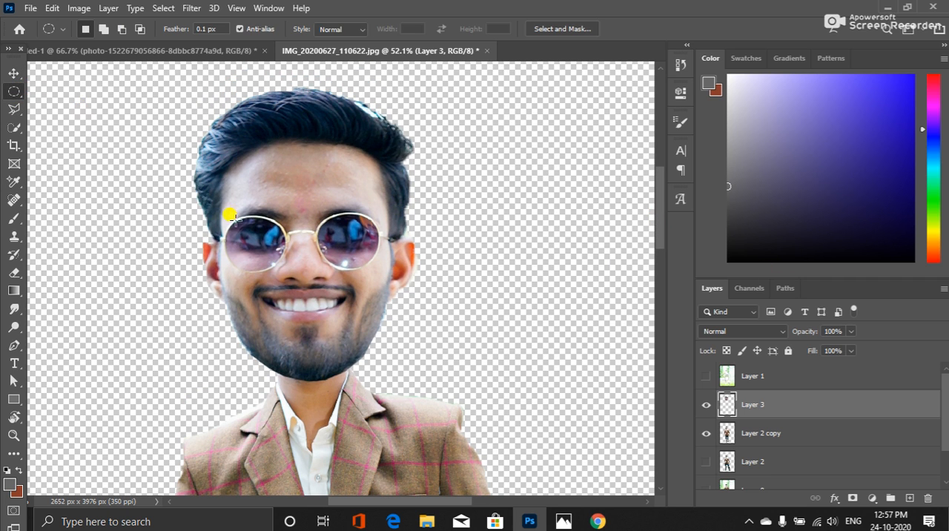
drag(229, 216, 280, 265)
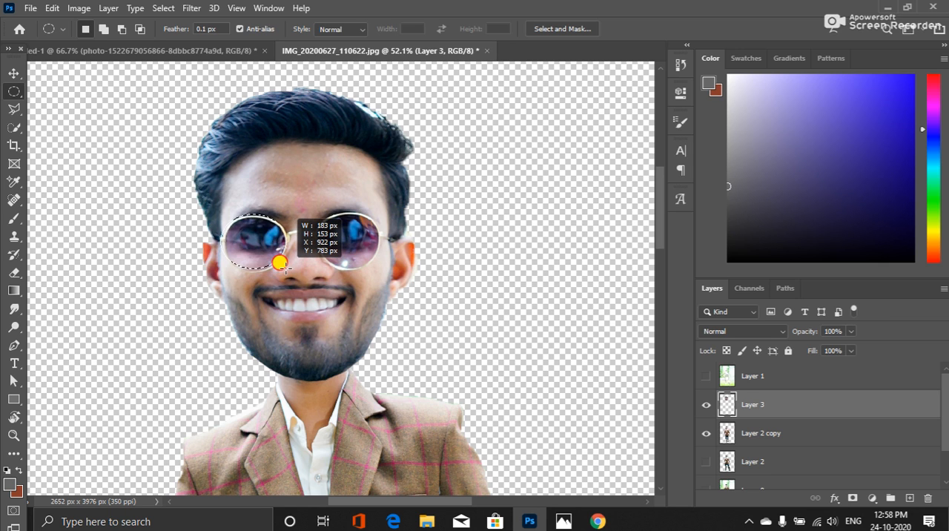
drag(284, 270, 282, 266)
click(292, 222)
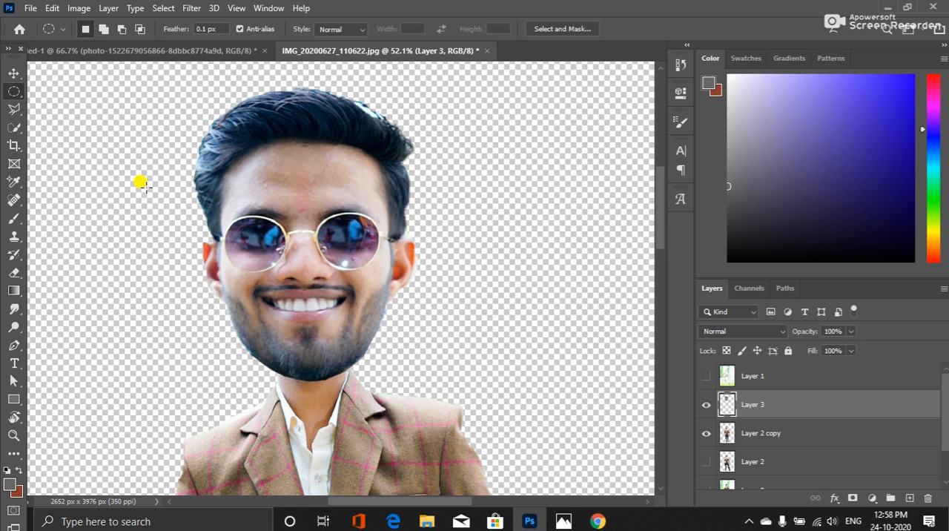
Trace the sunglasses' left lens and its frame with the Polygonal Lasso and copy the selection to a new layer
click(16, 111)
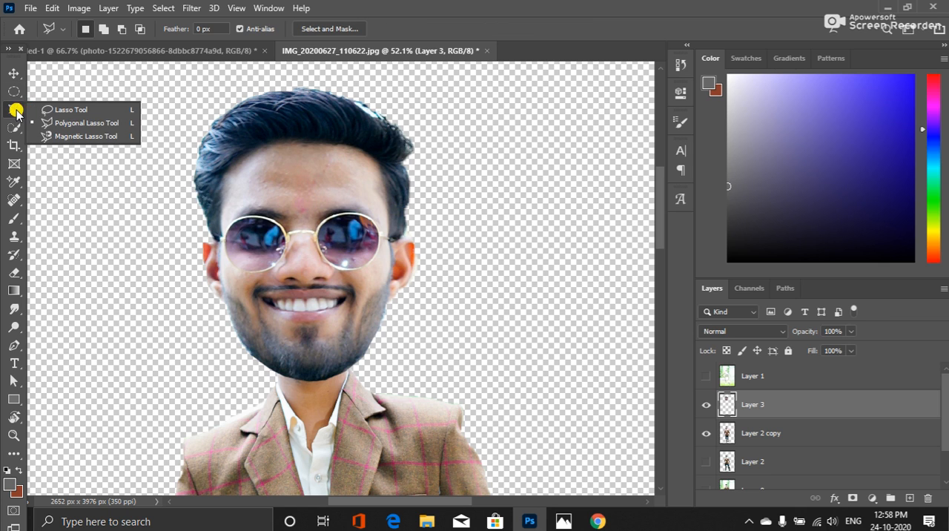
click(83, 122)
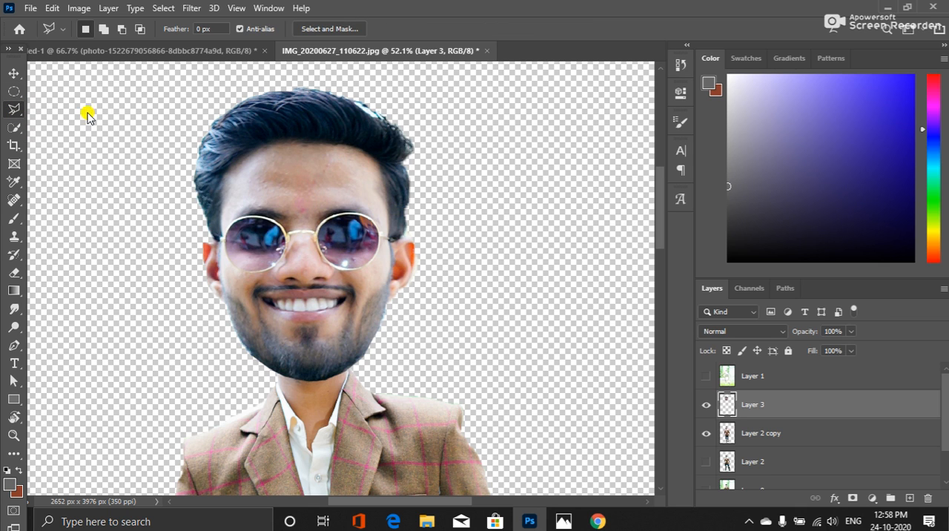
click(224, 252)
scroll(222, 259, up, 4)
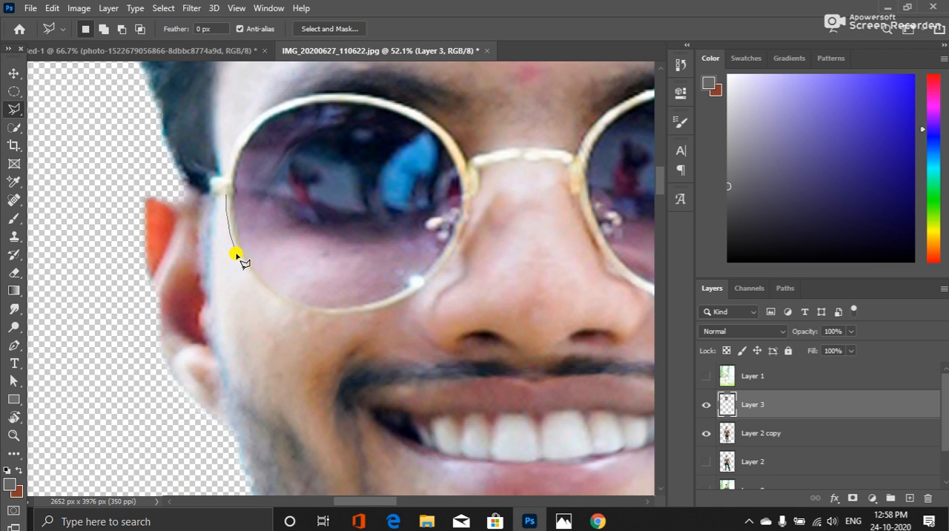
mouse_move(247, 271)
mouse_down()
mouse_move(277, 297)
mouse_move(267, 303)
mouse_move(236, 264)
mouse_up()
mouse_move(246, 267)
mouse_down()
mouse_move(290, 315)
mouse_move(294, 304)
mouse_move(281, 299)
mouse_move(365, 320)
mouse_move(377, 316)
mouse_move(331, 315)
mouse_move(407, 296)
mouse_move(396, 303)
mouse_move(428, 282)
mouse_move(420, 286)
mouse_move(453, 248)
mouse_move(475, 193)
mouse_move(453, 141)
mouse_move(426, 117)
mouse_move(397, 100)
mouse_move(307, 91)
mouse_move(248, 129)
mouse_move(227, 199)
mouse_up()
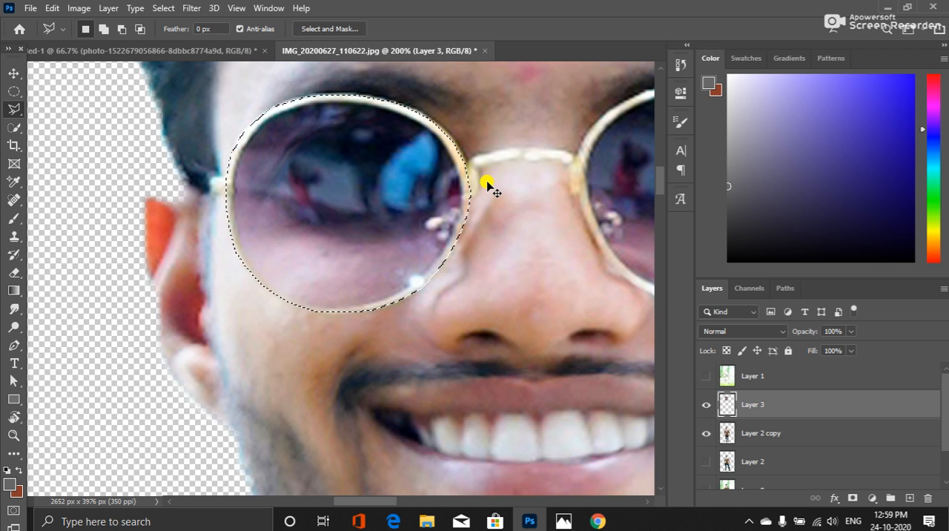
key(ctrl+j)
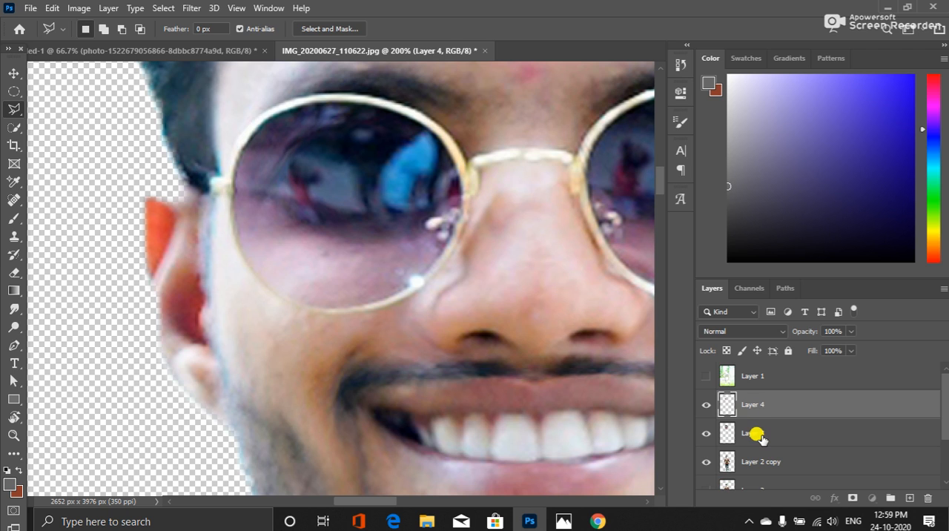
Trace the sunglasses' right lens and frame on Layer 3 with the Polygonal Lasso and copy it to a new layer
click(760, 436)
drag(630, 286, 401, 310)
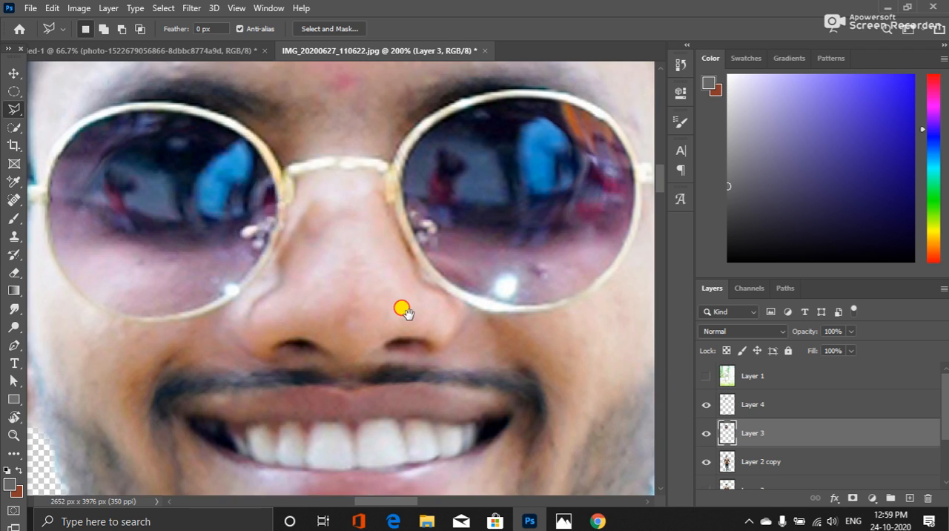
click(364, 173)
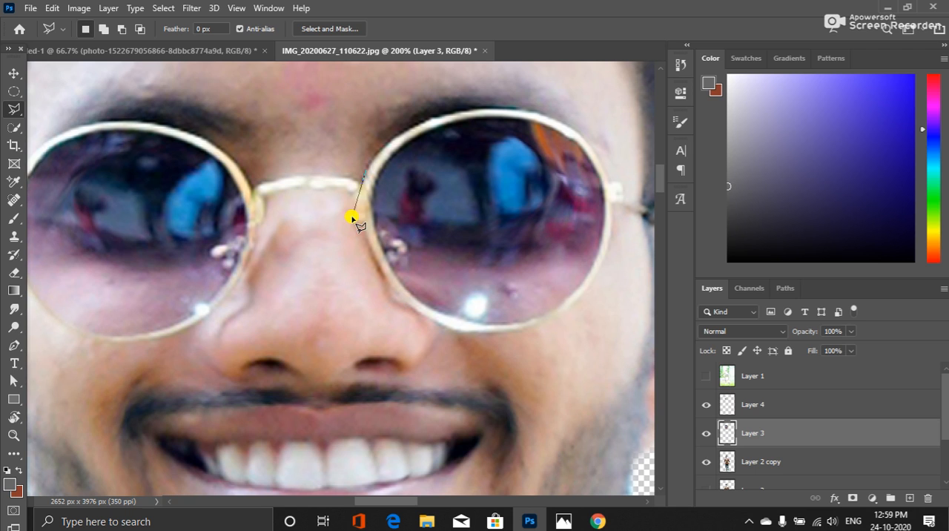
click(359, 188)
mouse_move(391, 288)
mouse_down()
mouse_move(422, 321)
mouse_move(445, 320)
mouse_move(469, 338)
mouse_move(523, 333)
mouse_move(516, 329)
mouse_move(581, 303)
mouse_move(598, 289)
mouse_move(612, 217)
mouse_move(606, 244)
mouse_move(615, 180)
mouse_move(606, 182)
mouse_move(607, 174)
mouse_up()
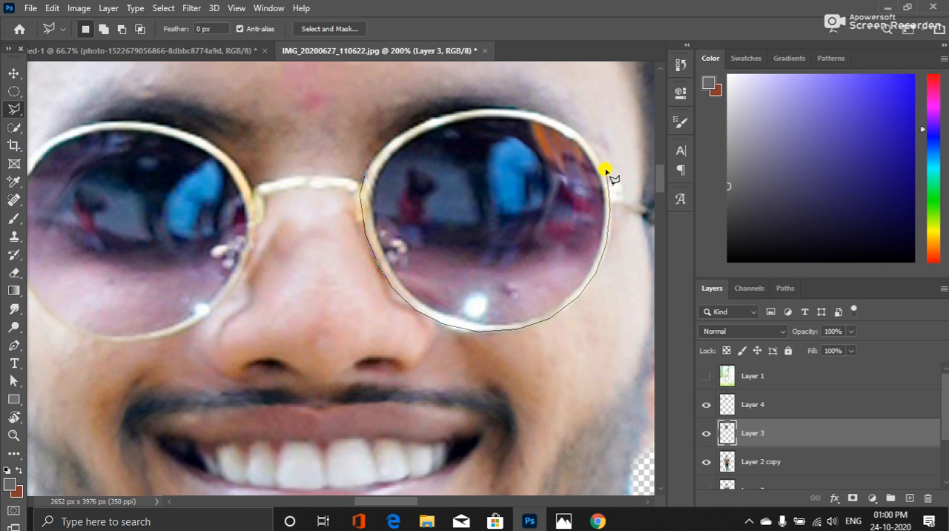
mouse_move(604, 175)
mouse_down()
mouse_move(560, 124)
mouse_move(587, 140)
mouse_move(529, 109)
mouse_move(417, 123)
mouse_move(429, 118)
mouse_move(368, 167)
mouse_up()
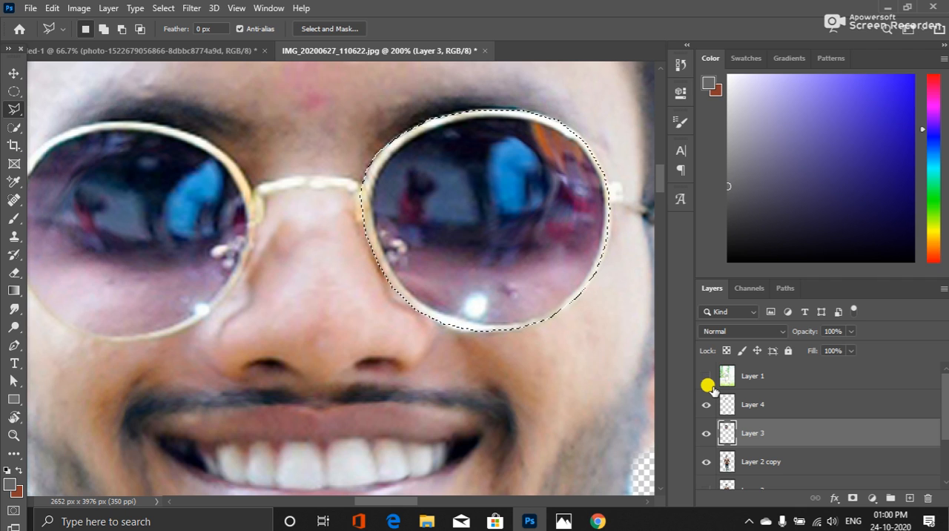
key(ctrl+j)
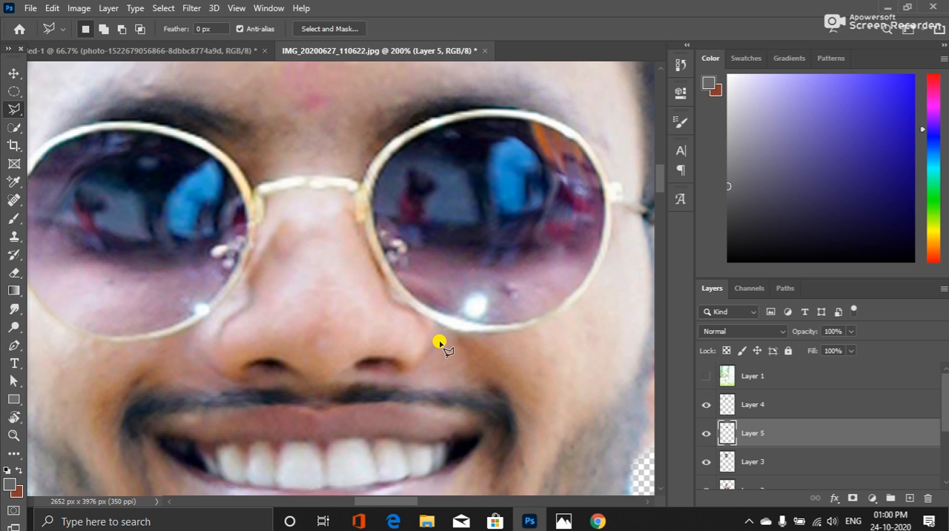
Enlarge the left lens on Layer 4 to about 123.6% width and 123.4% height with Free Transform
scroll(385, 313, down, 4)
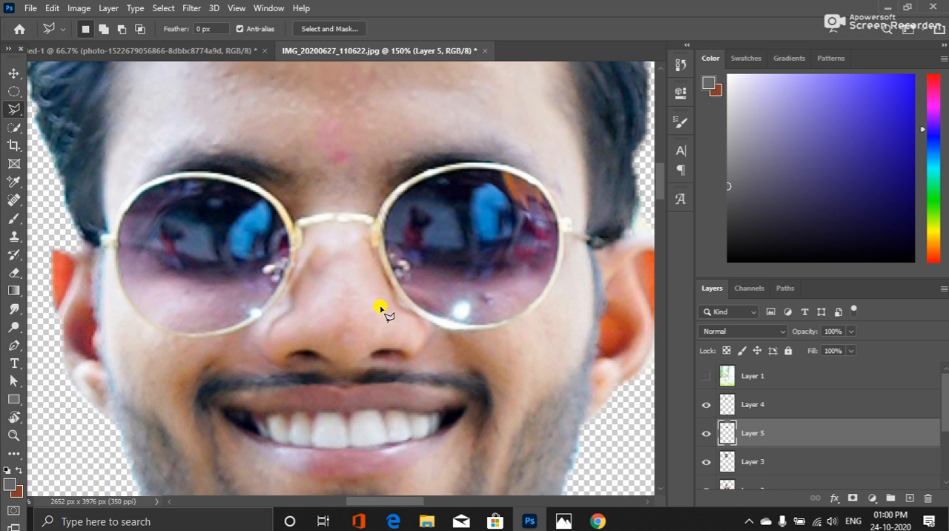
click(770, 405)
key(ctrl+t)
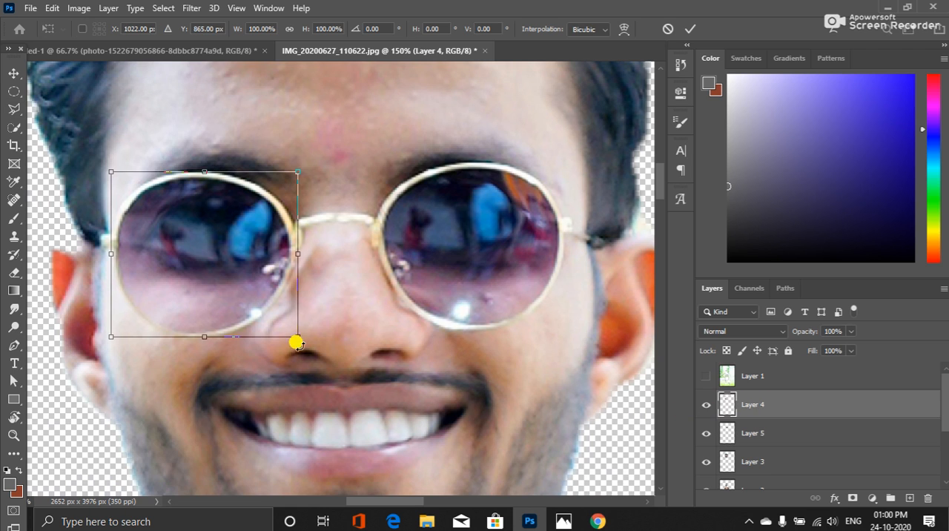
drag(310, 356, 310, 357)
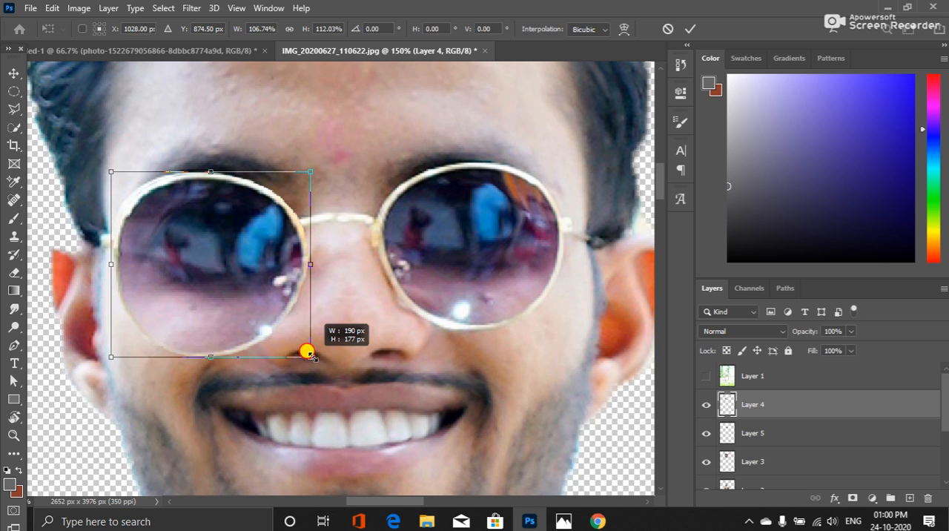
drag(310, 356, 308, 360)
Nudge the enlarged left lens up and left to about X 1014 px, Y 850.5 px, and apply the transform
key(Left)
key(Left)
key(Left)
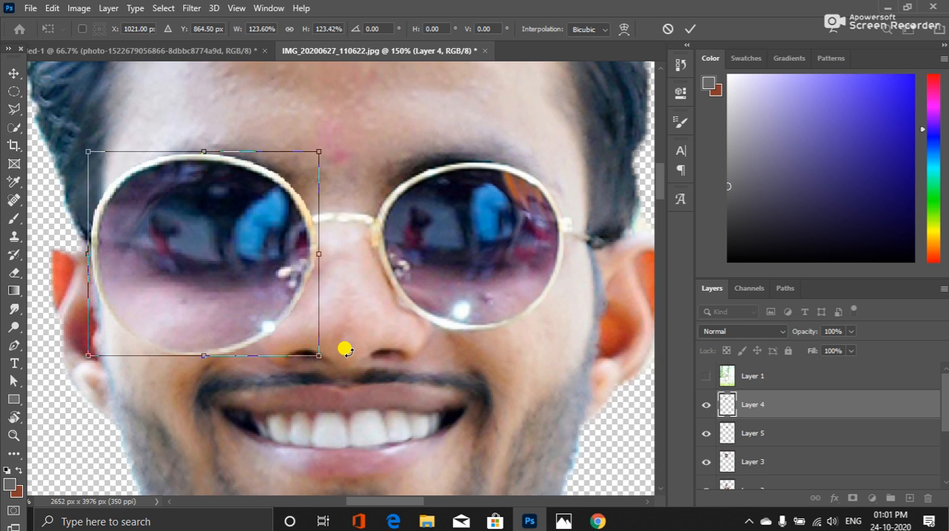
key(Up)
key(Up)
key(Up)
key(Up)
key(Up)
key(Up)
key(Up)
key(Up)
key(Up)
key(Up)
key(Up)
key(Up)
key(Up)
key(Up)
key(Up)
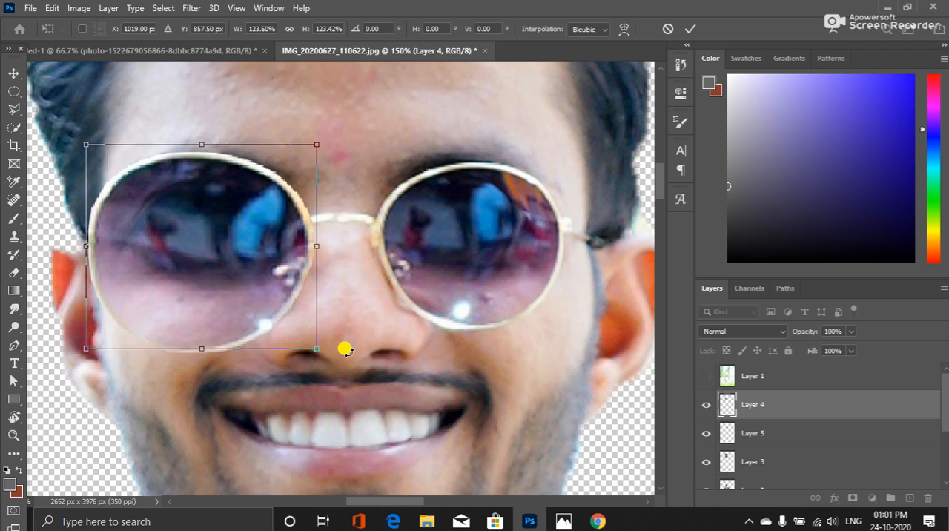
key(Left)
key(Left)
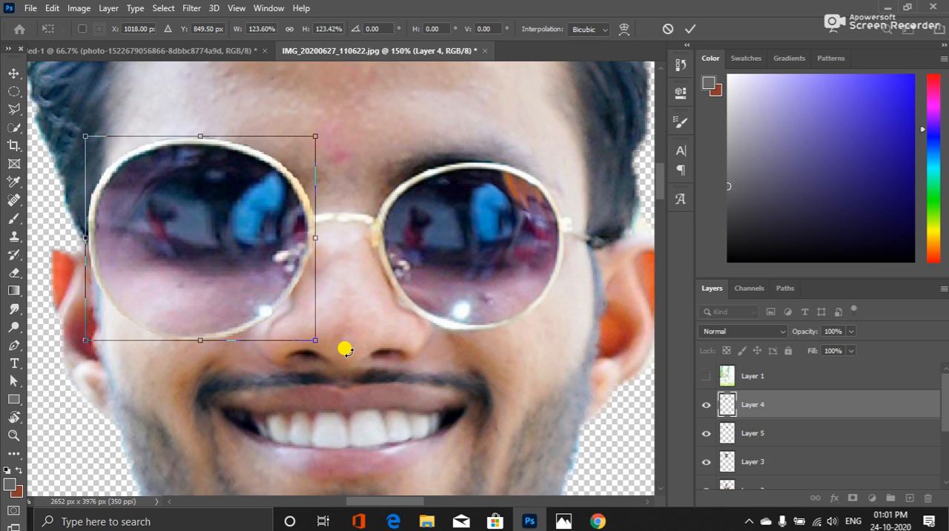
key(Up)
key(Up)
key(Up)
key(Up)
key(Up)
key(Up)
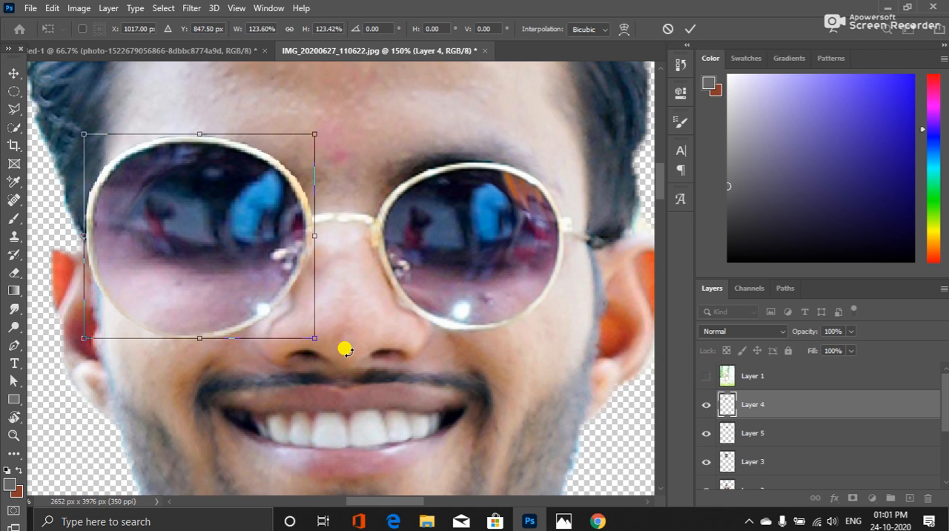
key(Up)
key(Up)
key(Up)
key(Up)
key(Up)
key(Up)
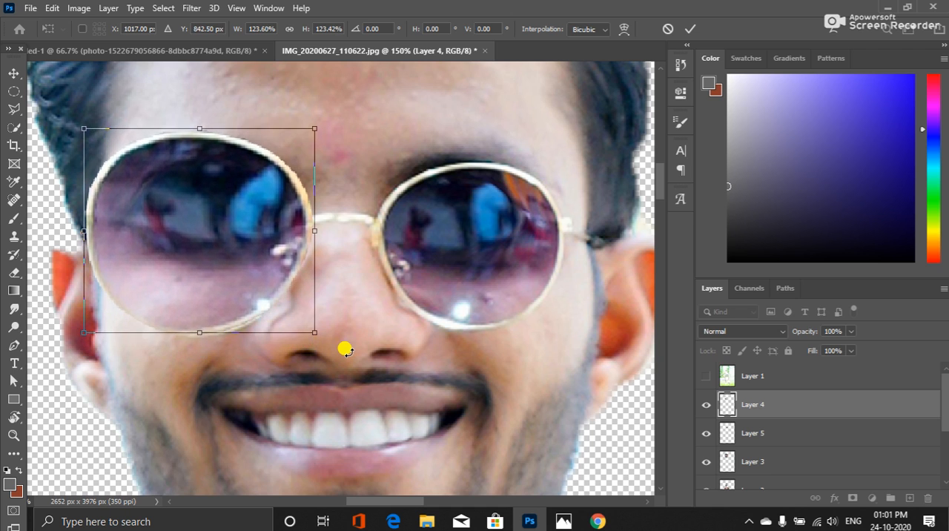
key(Up)
key(Up)
key(Up)
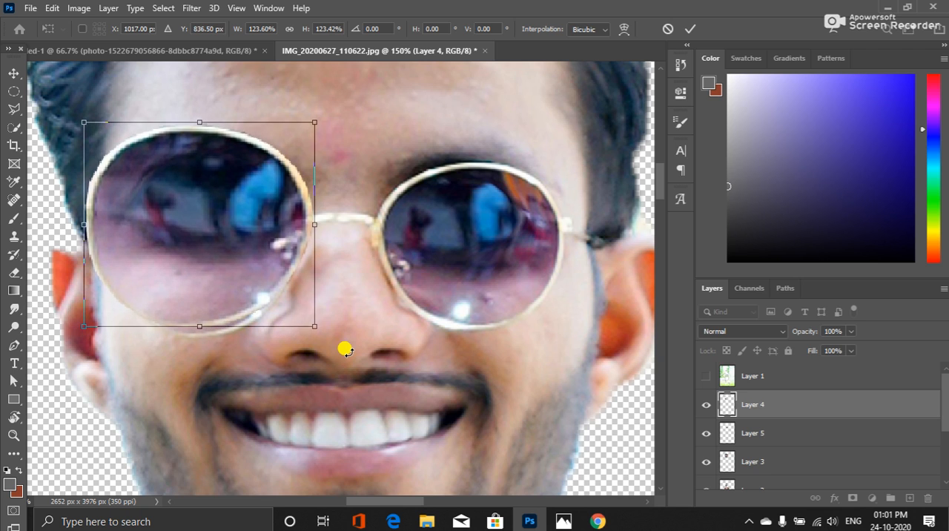
key(Left)
key(Left)
key(Left)
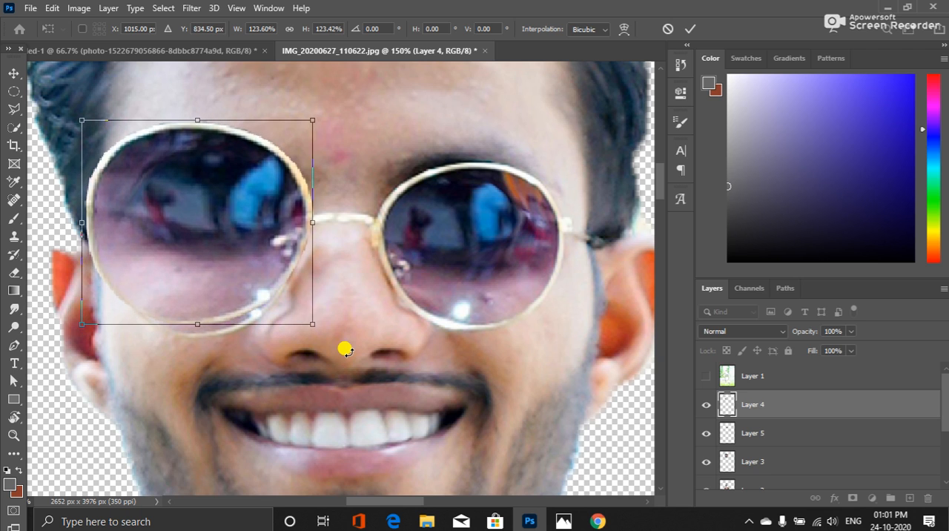
key(Down)
key(Down)
key(Down)
key(Down)
key(Down)
key(Down)
key(Down)
key(Down)
key(Down)
key(Down)
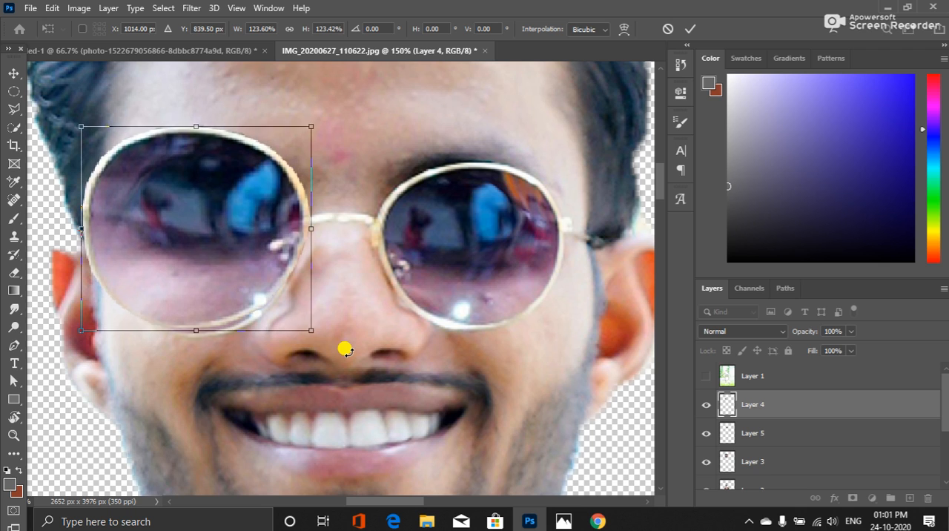
key(Down)
key(Down)
key(Down)
key(Down)
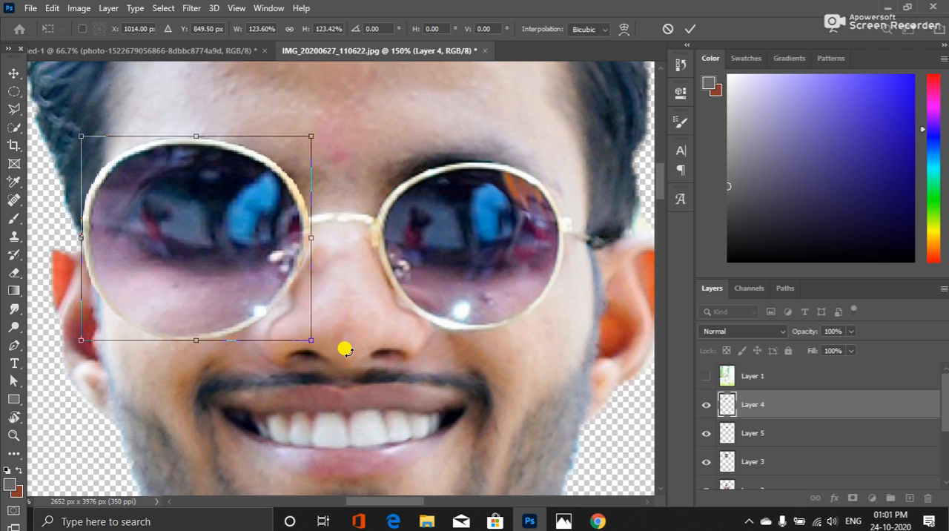
key(Down)
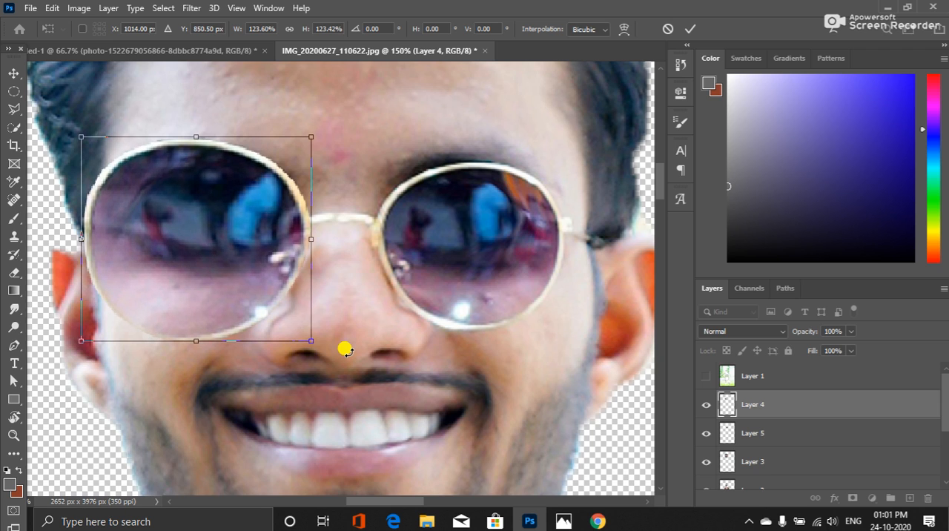
key(Return)
key(l)
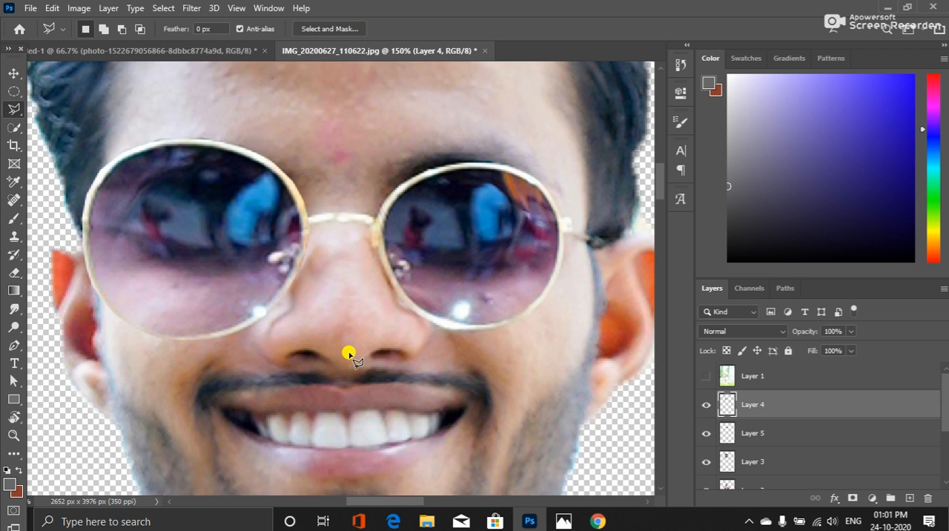
Enlarge the right lens on Layer 5 to about 123.9% width and 123.6% height with Free Transform
click(757, 431)
key(ctrl+t)
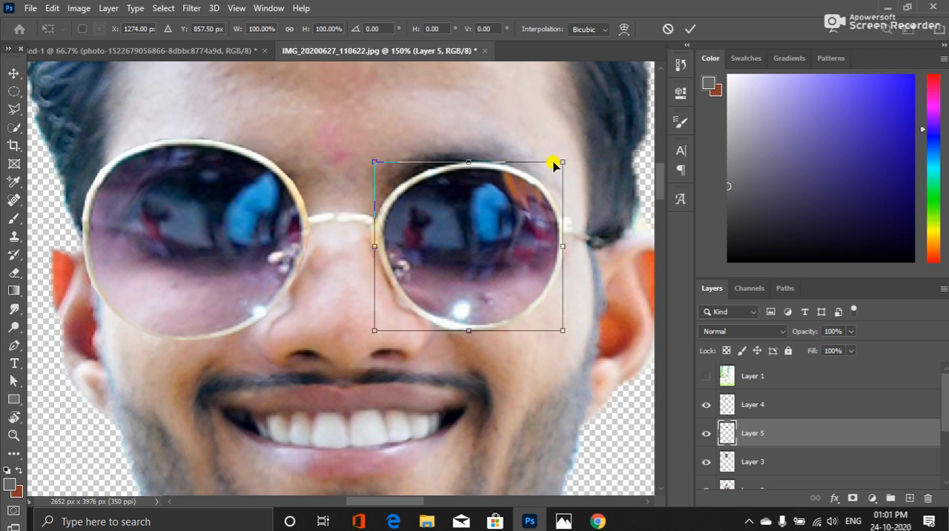
drag(561, 162, 572, 129)
Nudge the enlarged right lens right and up to about X 1293.5 px, Y 855.5 px, and apply the transform
key(Right)
key(Right)
key(Right)
key(Right)
key(Right)
key(Right)
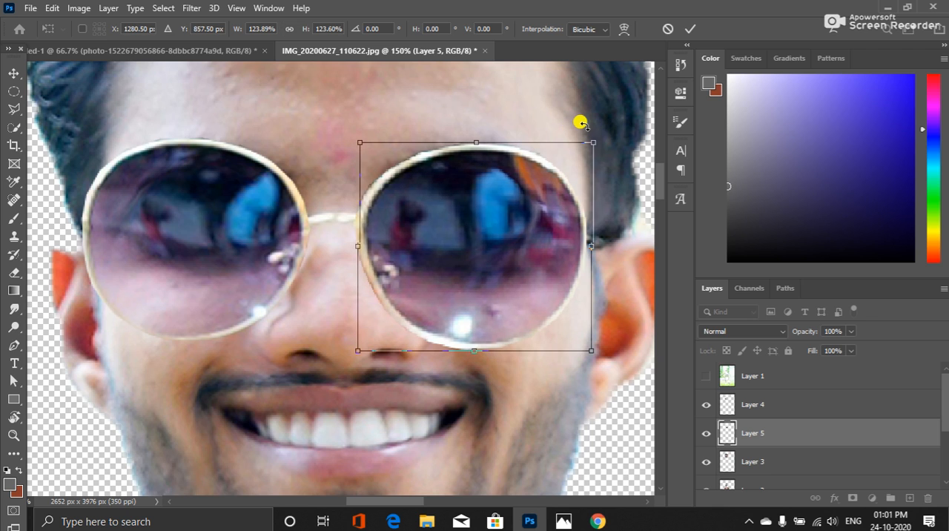
key(Right)
key(Right)
key(Right)
key(Right)
key(Right)
key(Right)
key(Right)
key(Right)
key(Right)
key(Right)
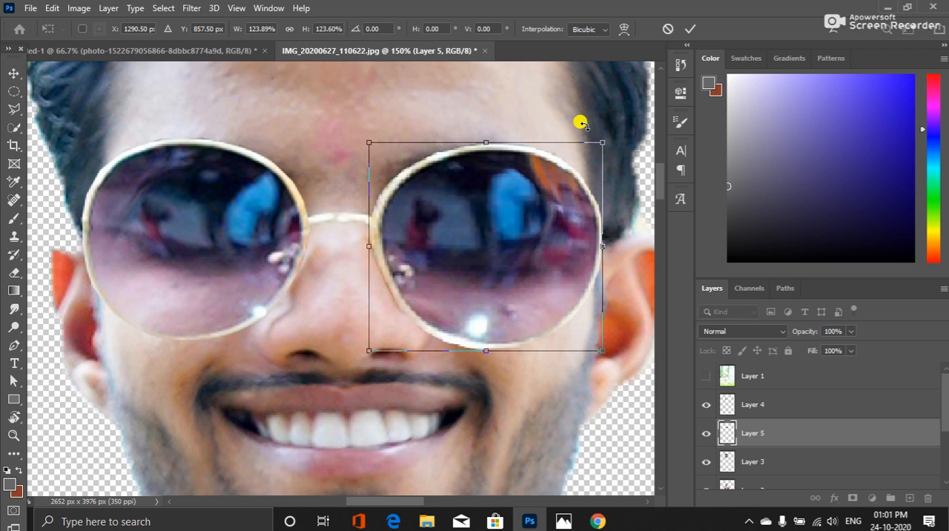
key(Right)
key(Right)
key(Right)
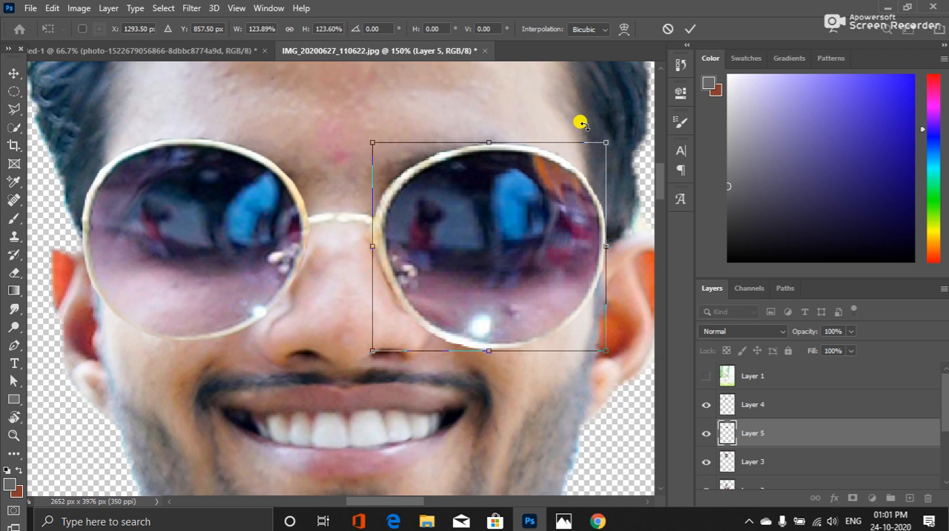
key(Up)
key(Up)
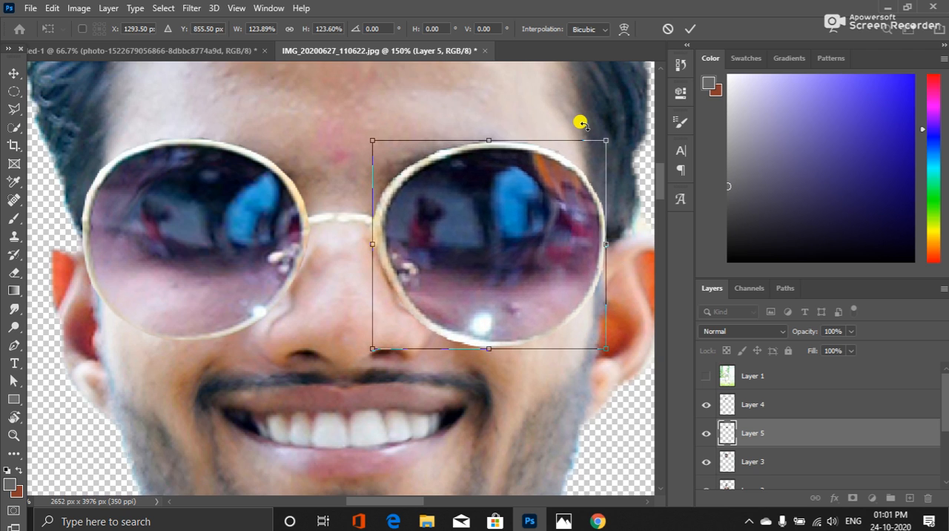
key(Return)
key(l)
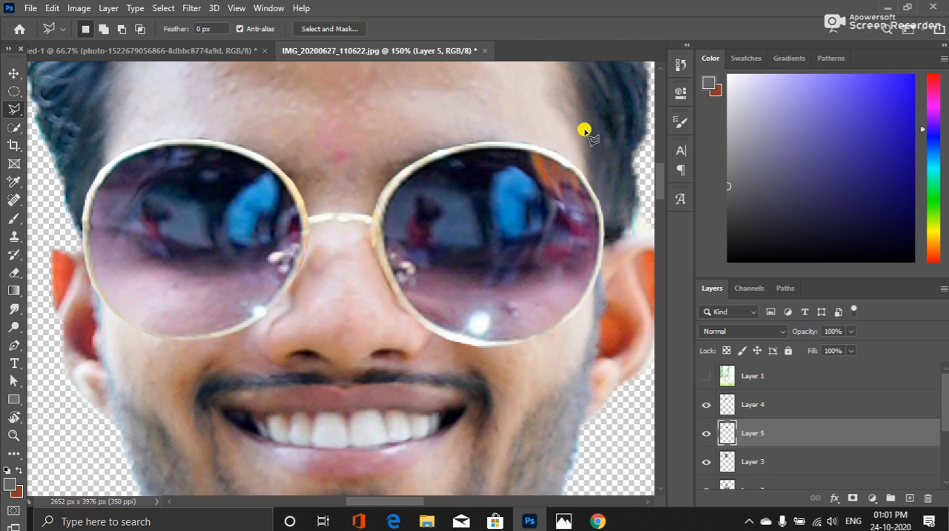
Examine the enlarged lenses in proportion to the whole head and upper body of the caricature
scroll(546, 360, down, 2)
scroll(330, 239, down, 1)
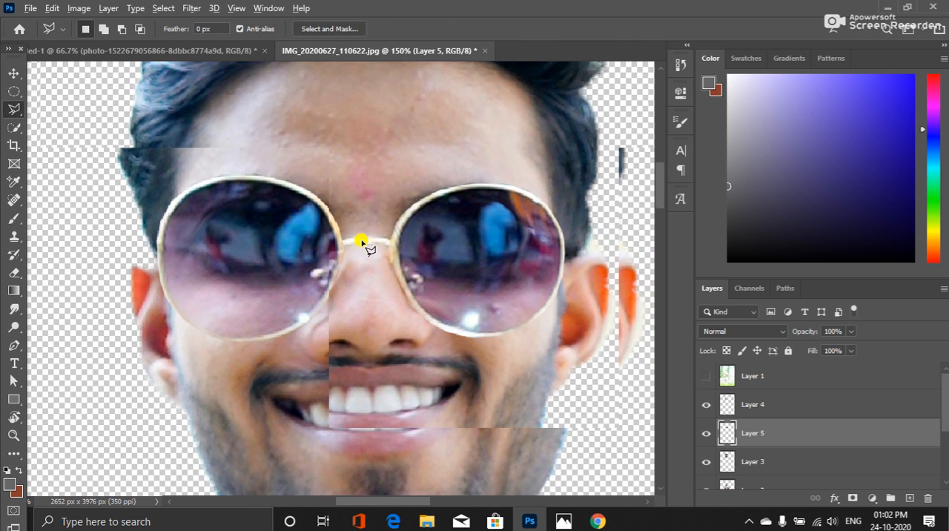
scroll(363, 243, down, 2)
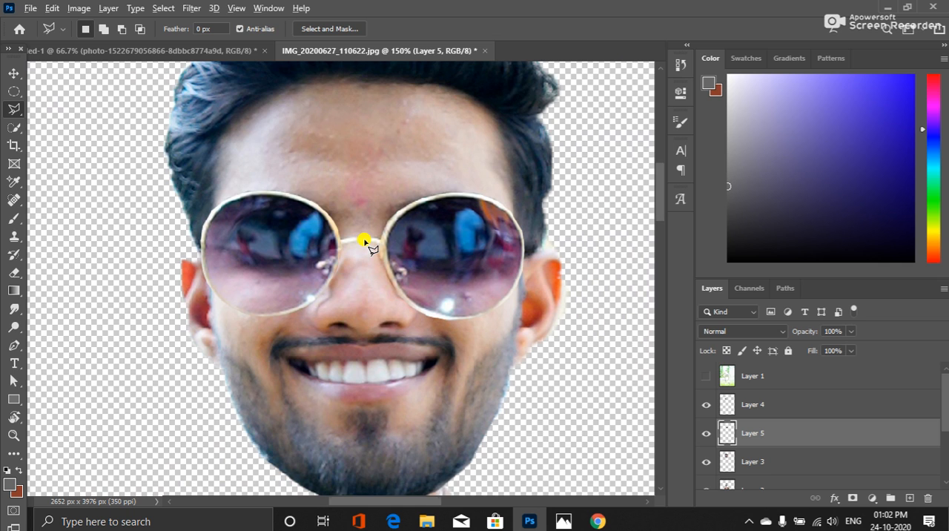
scroll(369, 247, down, 1)
scroll(369, 247, down, 1)
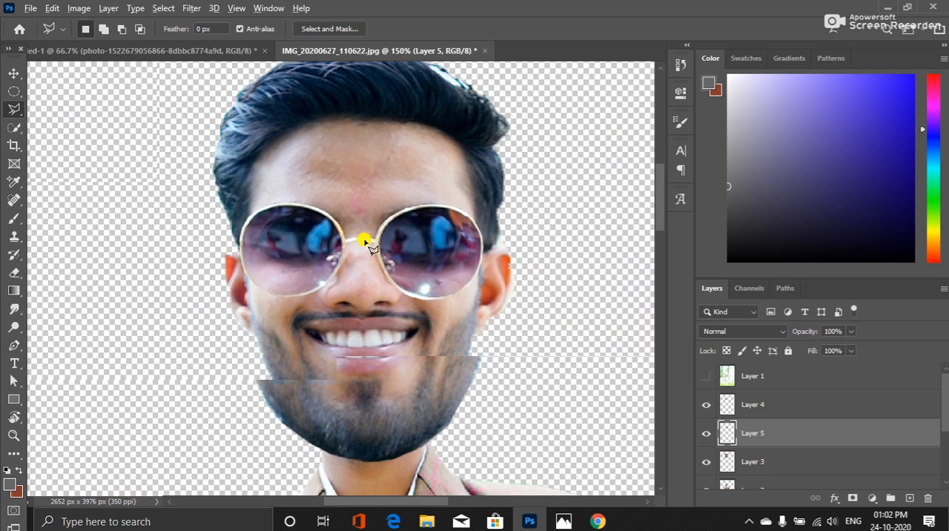
scroll(369, 247, down, 2)
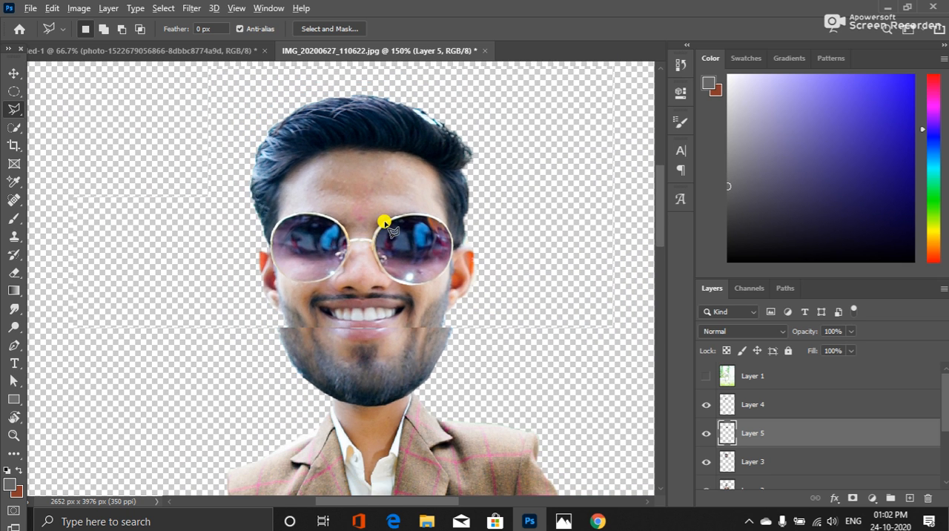
scroll(399, 285, down, 2)
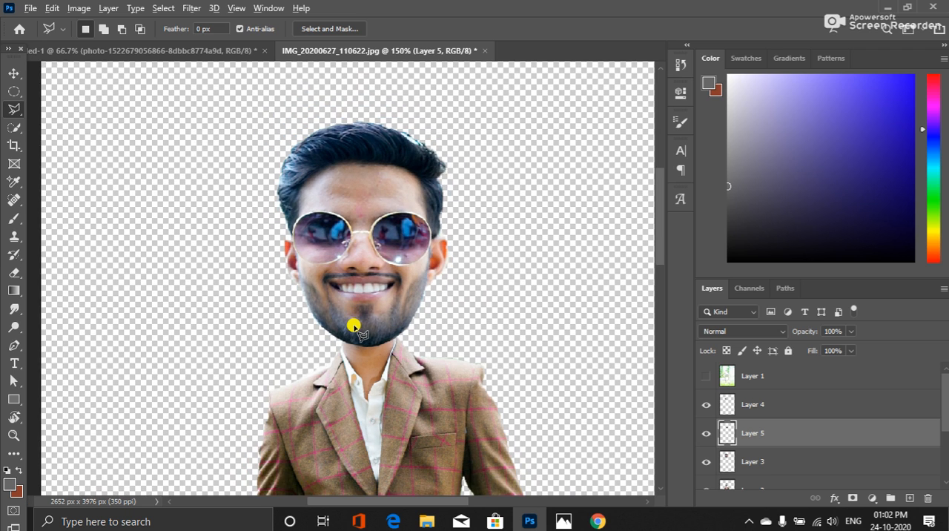
scroll(354, 328, down, 4)
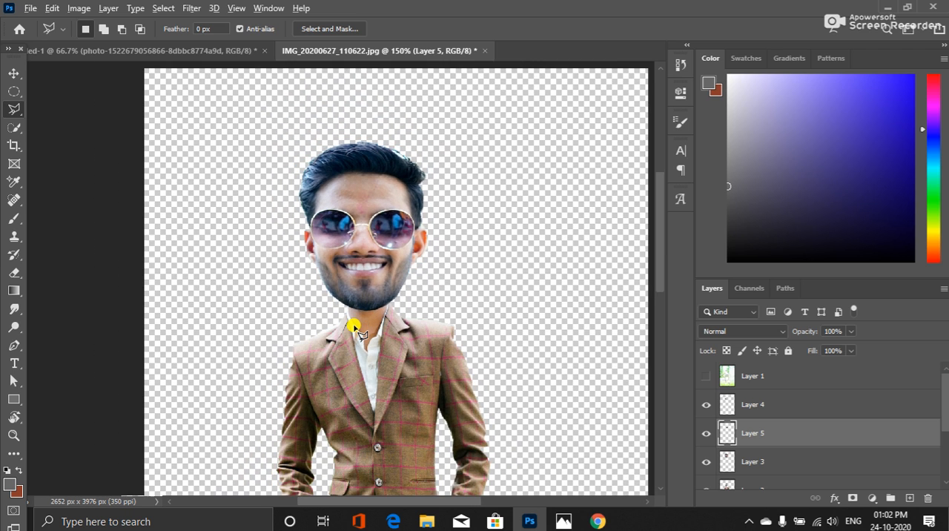
scroll(356, 330, down, 1)
scroll(356, 329, up, 2)
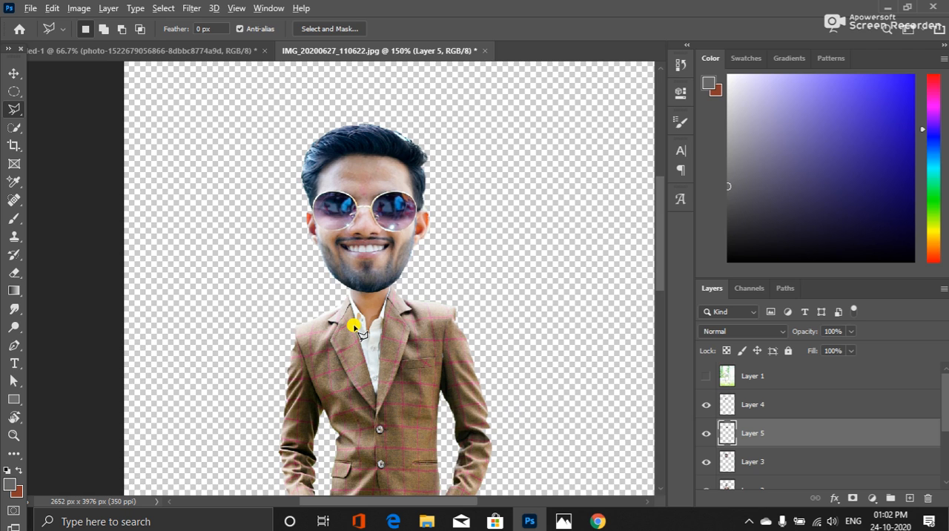
scroll(356, 329, down, 1)
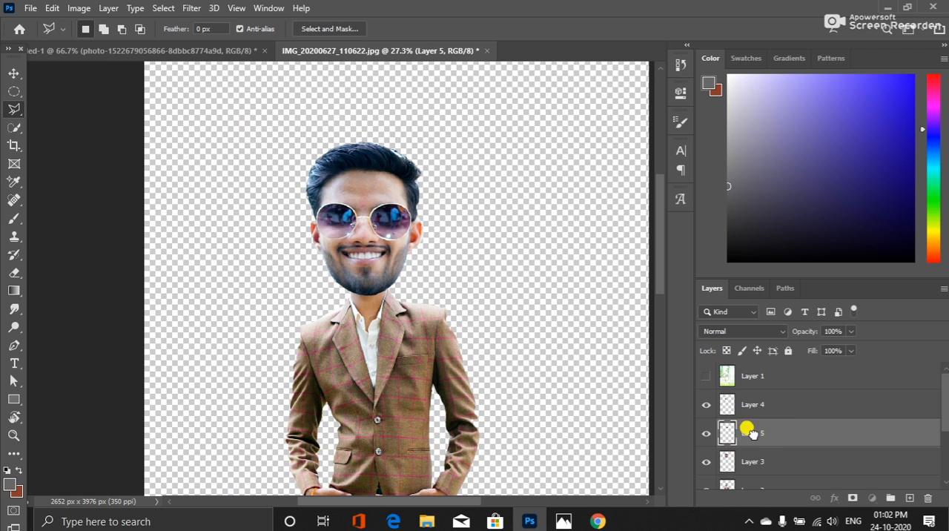
Taper the head on Layer 3 toward the chin with a Perspective transform of about -2.07° horizontal skew
click(774, 464)
click(775, 440)
click(763, 463)
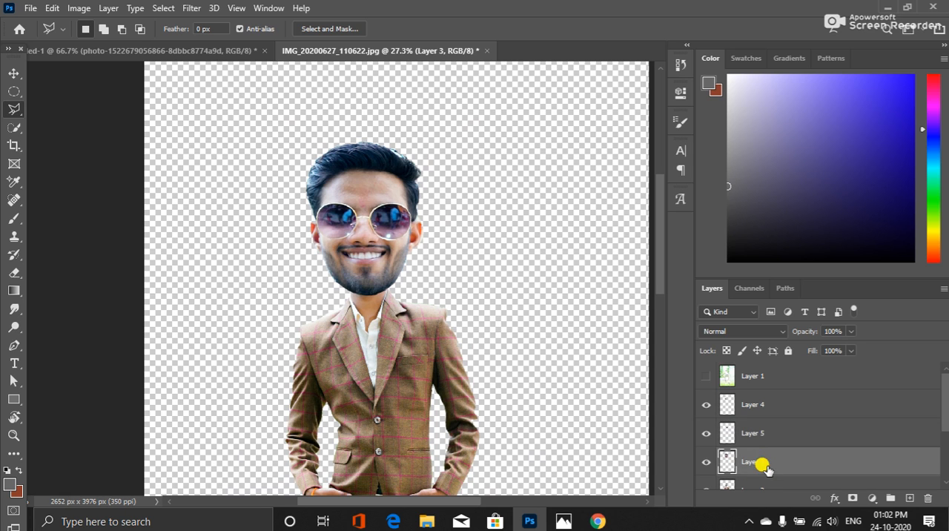
key(ctrl+t)
right_click(395, 270)
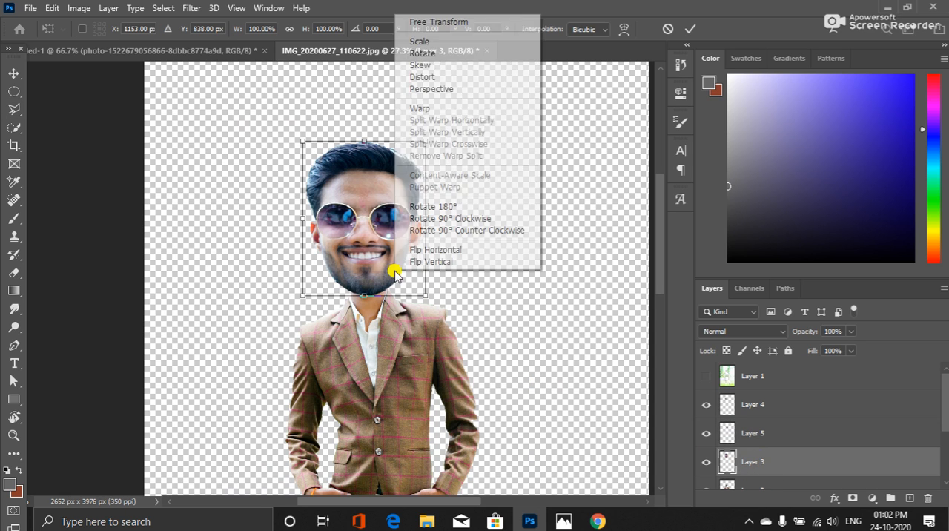
click(448, 89)
drag(429, 297, 419, 293)
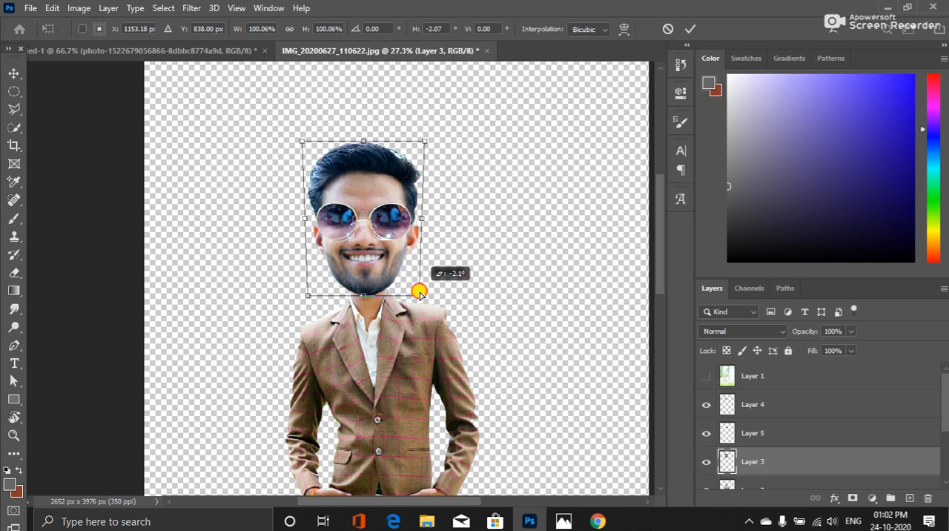
drag(419, 293, 420, 289)
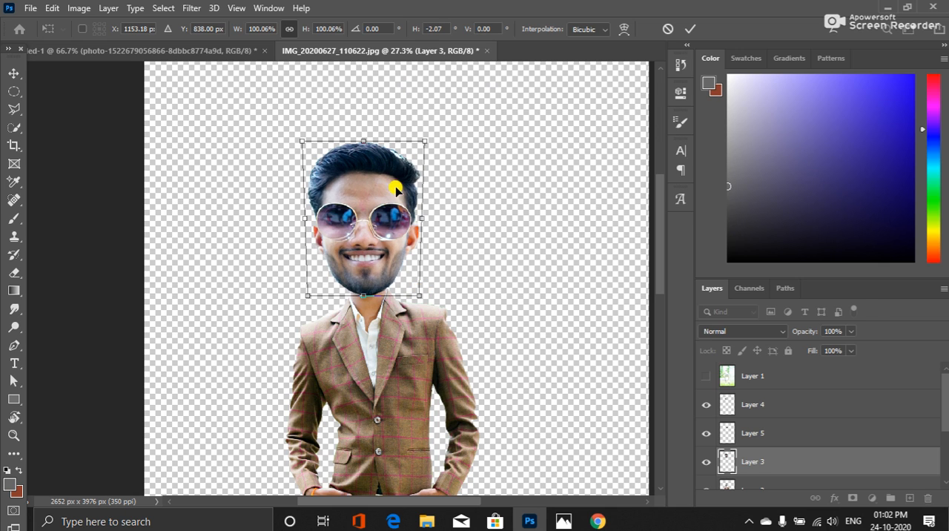
Nudge the tapered head up to about Y 823 px and apply the transform
key(Up)
key(Up)
key(Up)
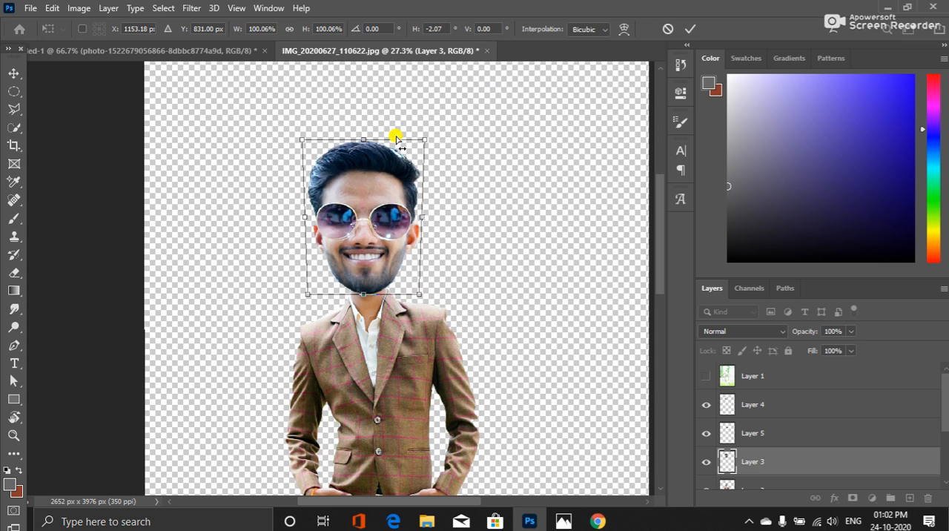
key(Up)
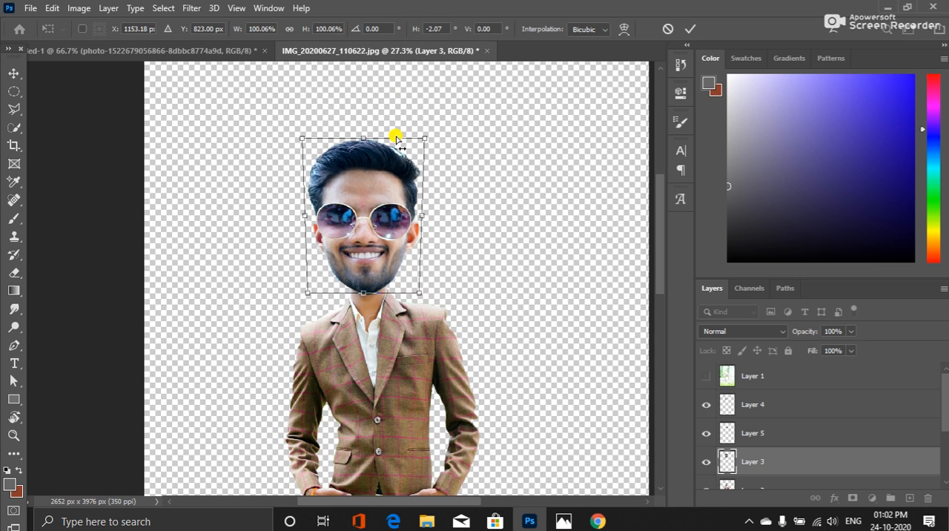
key(Down)
key(Up)
key(Return)
key(l)
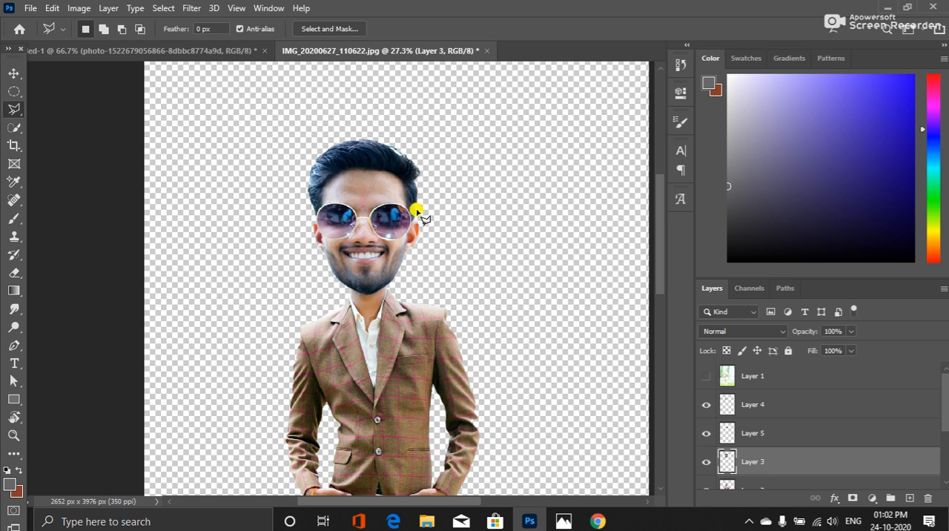
scroll(465, 259, down, 2)
scroll(464, 258, down, 3)
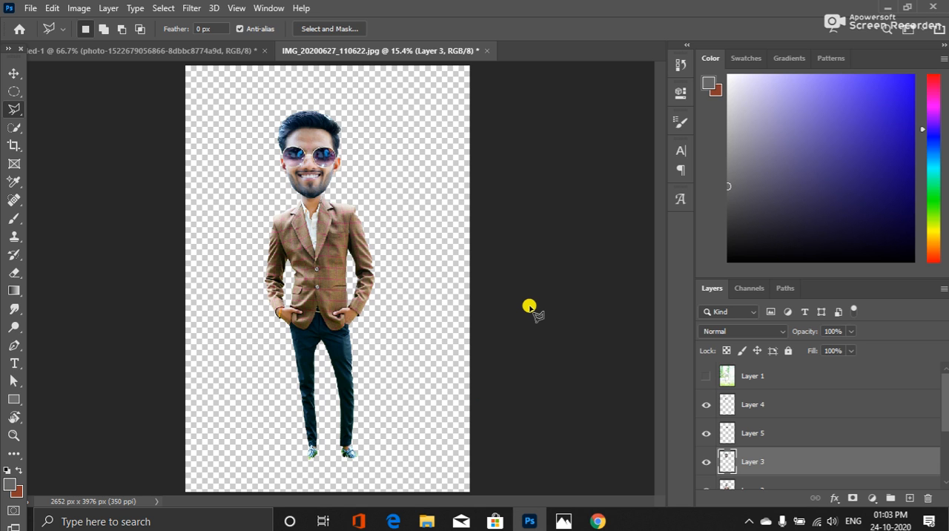
click(191, 9)
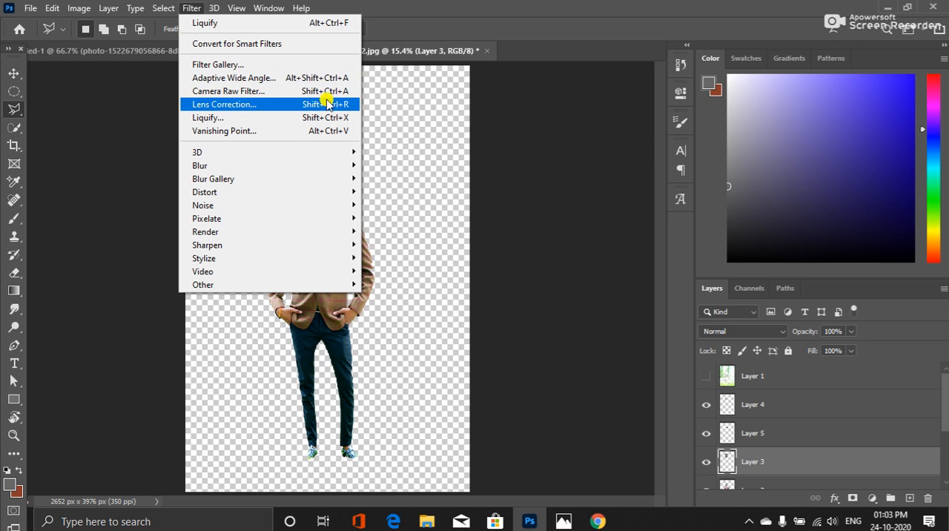
click(476, 5)
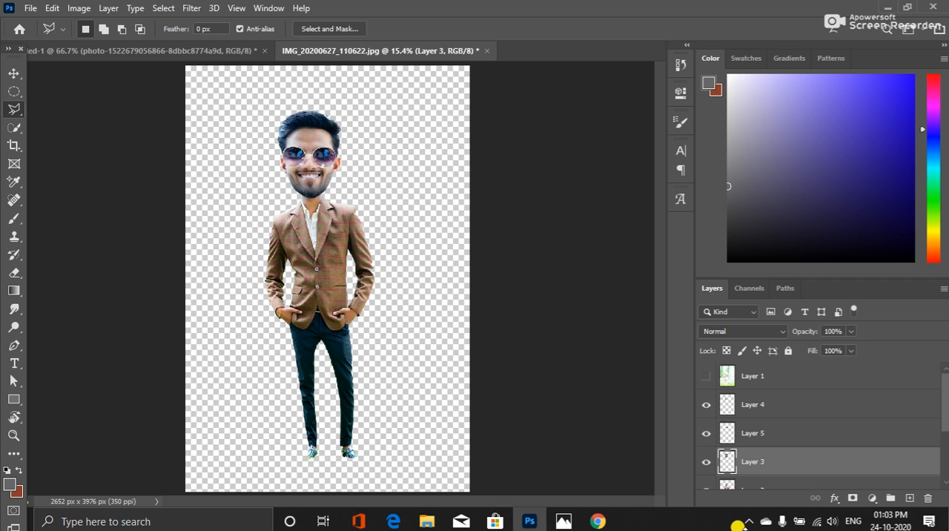
Switch to Chrome and search Google for "blur day bg" in place of the miniature search
click(598, 522)
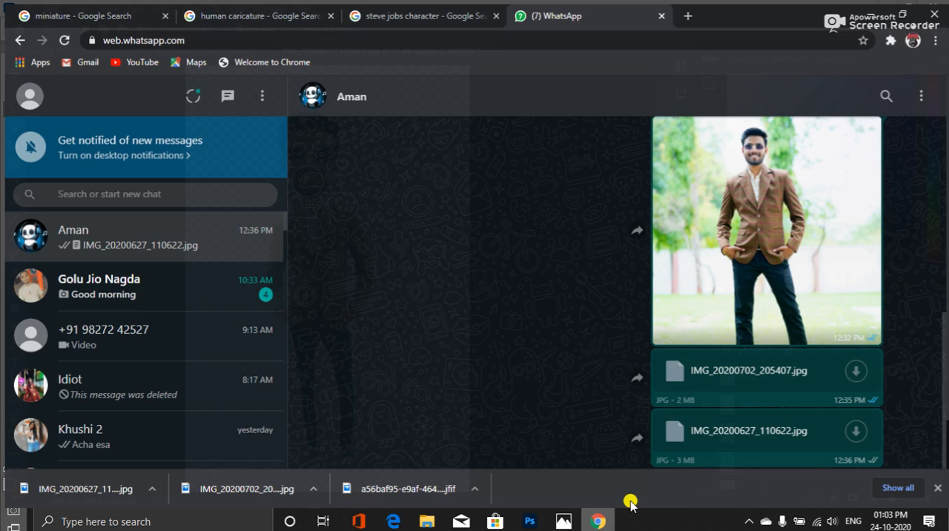
click(149, 12)
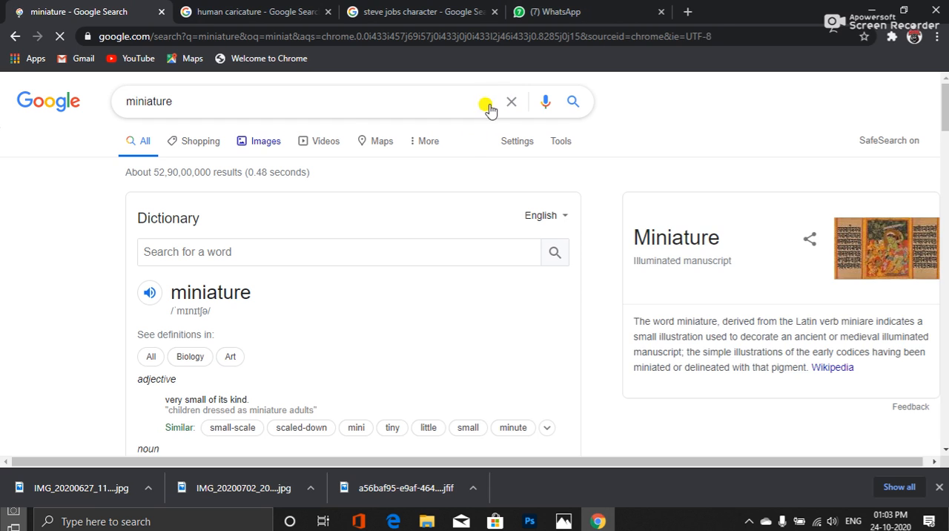
click(511, 103)
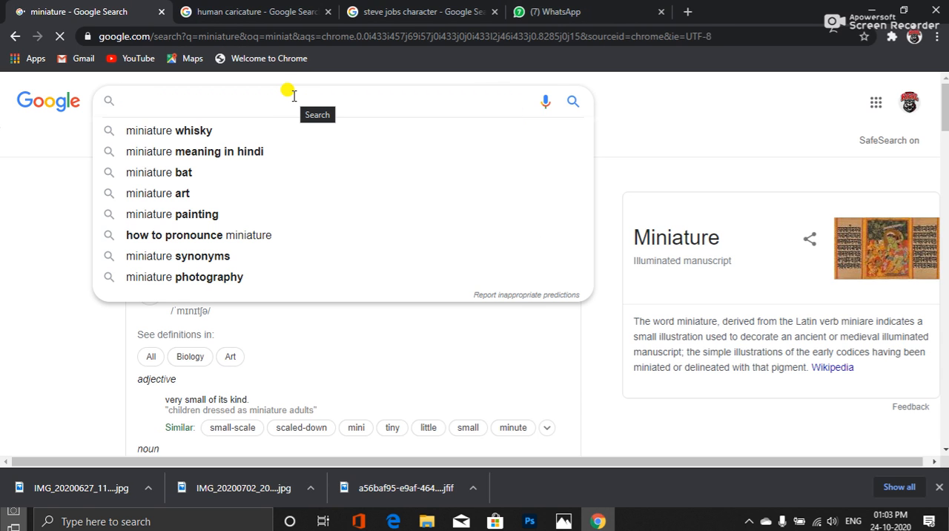
text(blu)
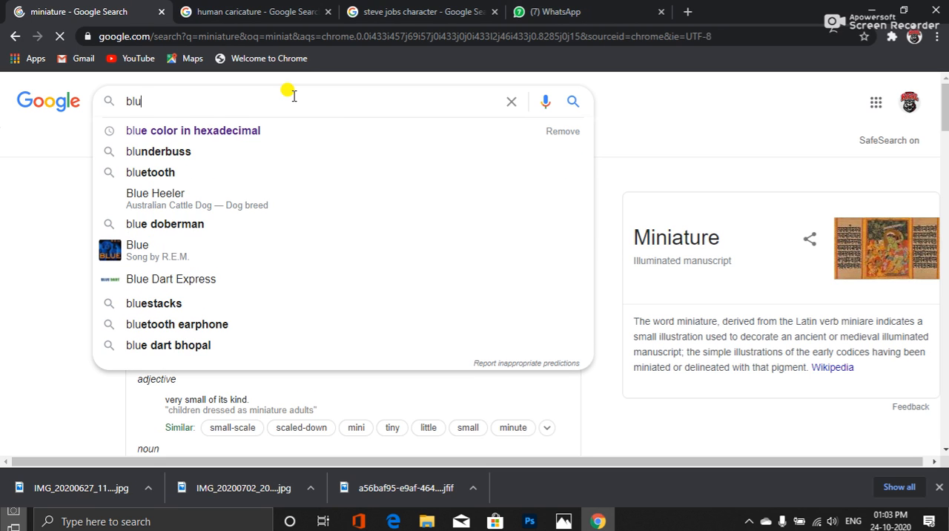
text(r da)
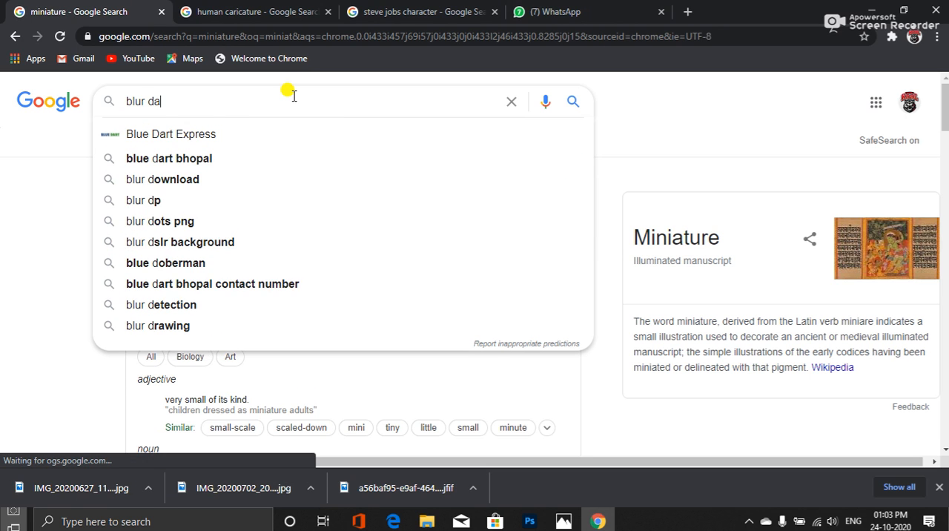
text(y bg)
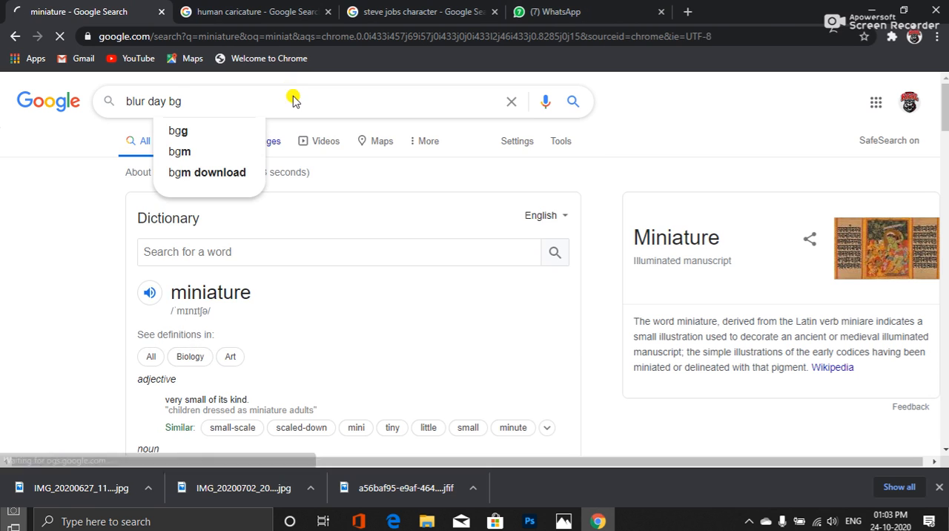
key(Return)
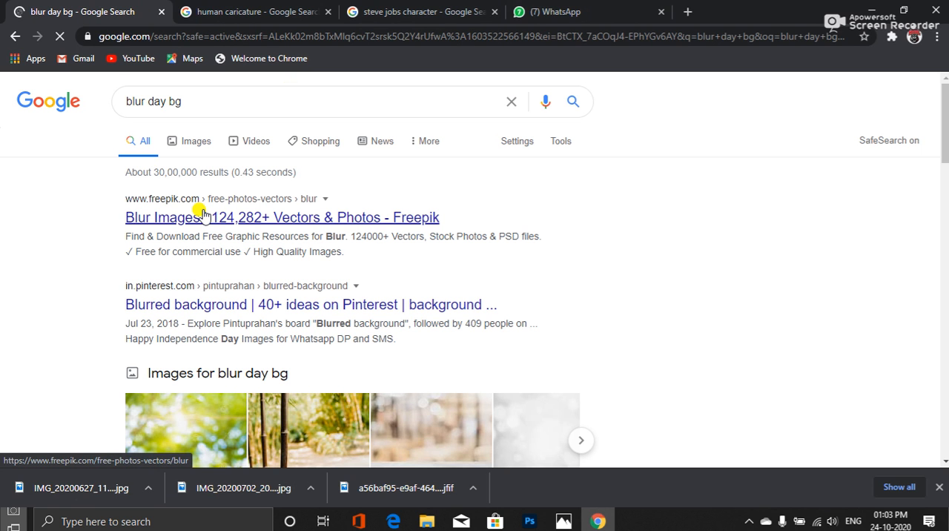